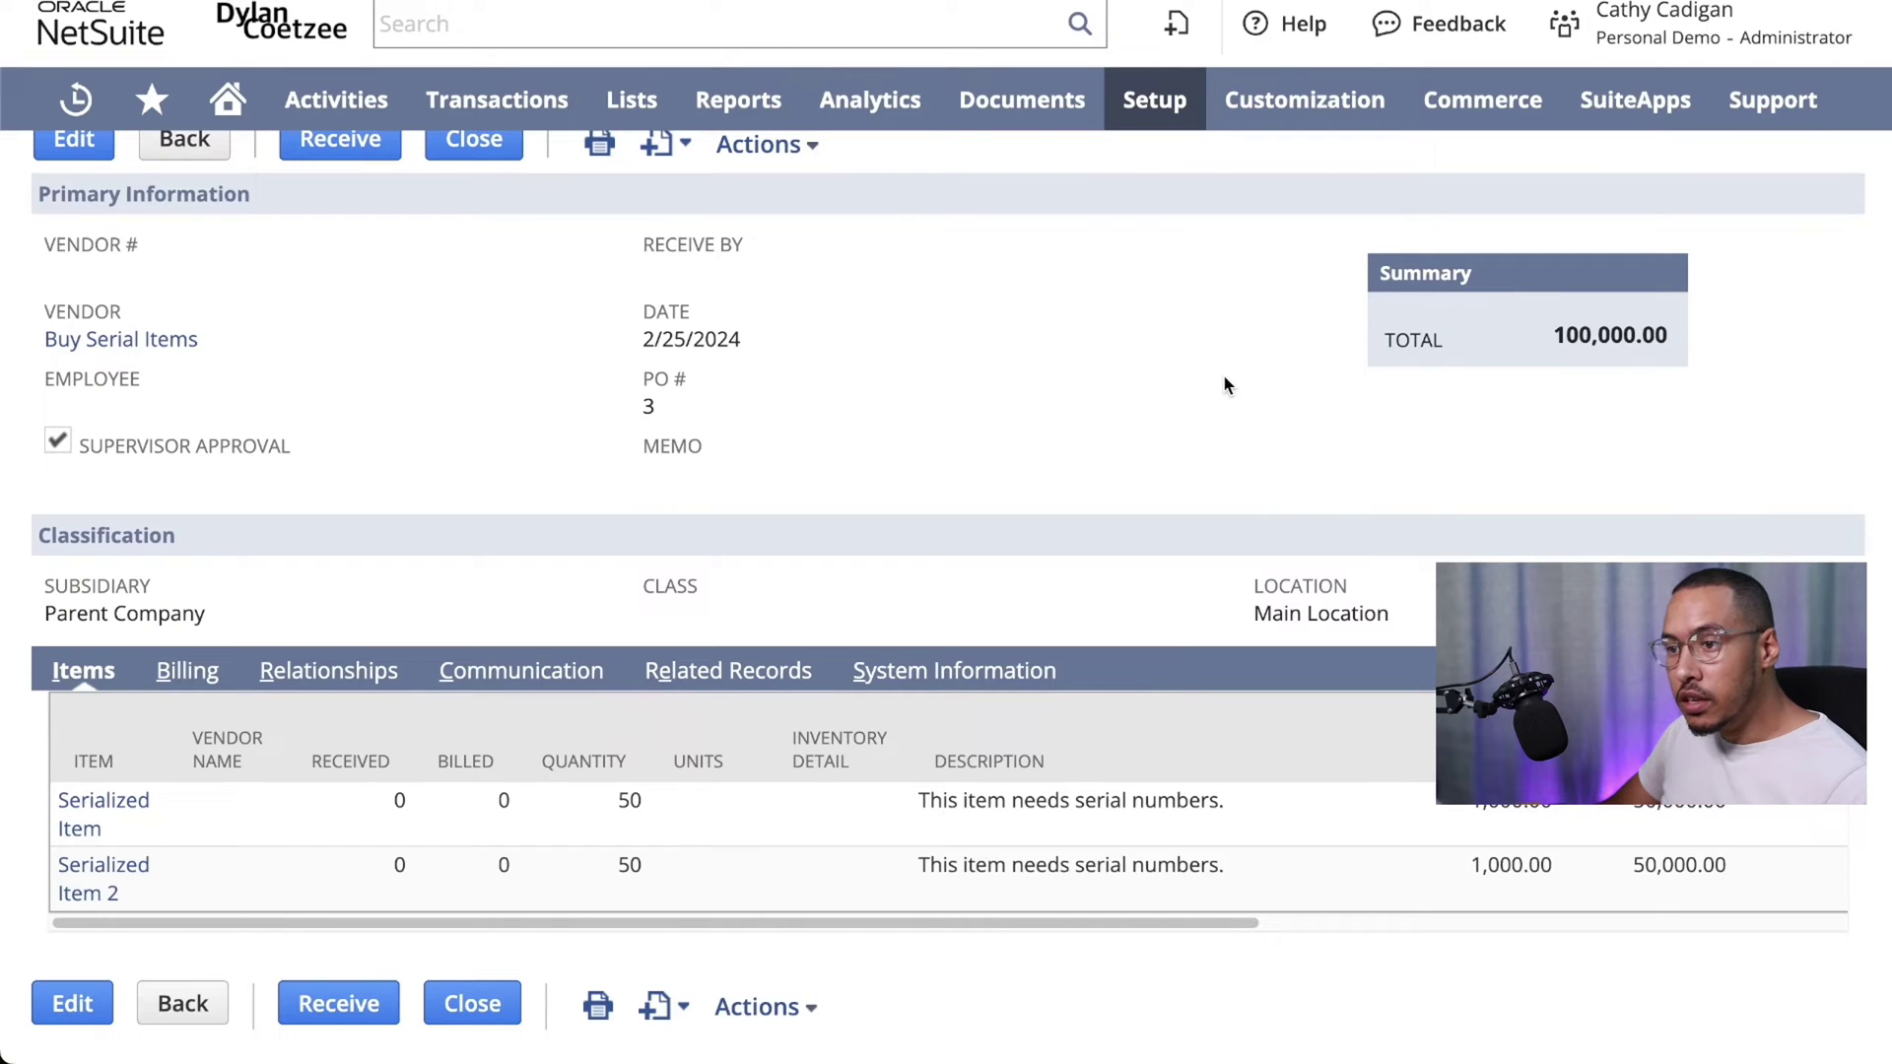
Step: Scroll to the top of purchase order 3, whose lines still lack serial numbers
scroll(1131, 650, up, 2)
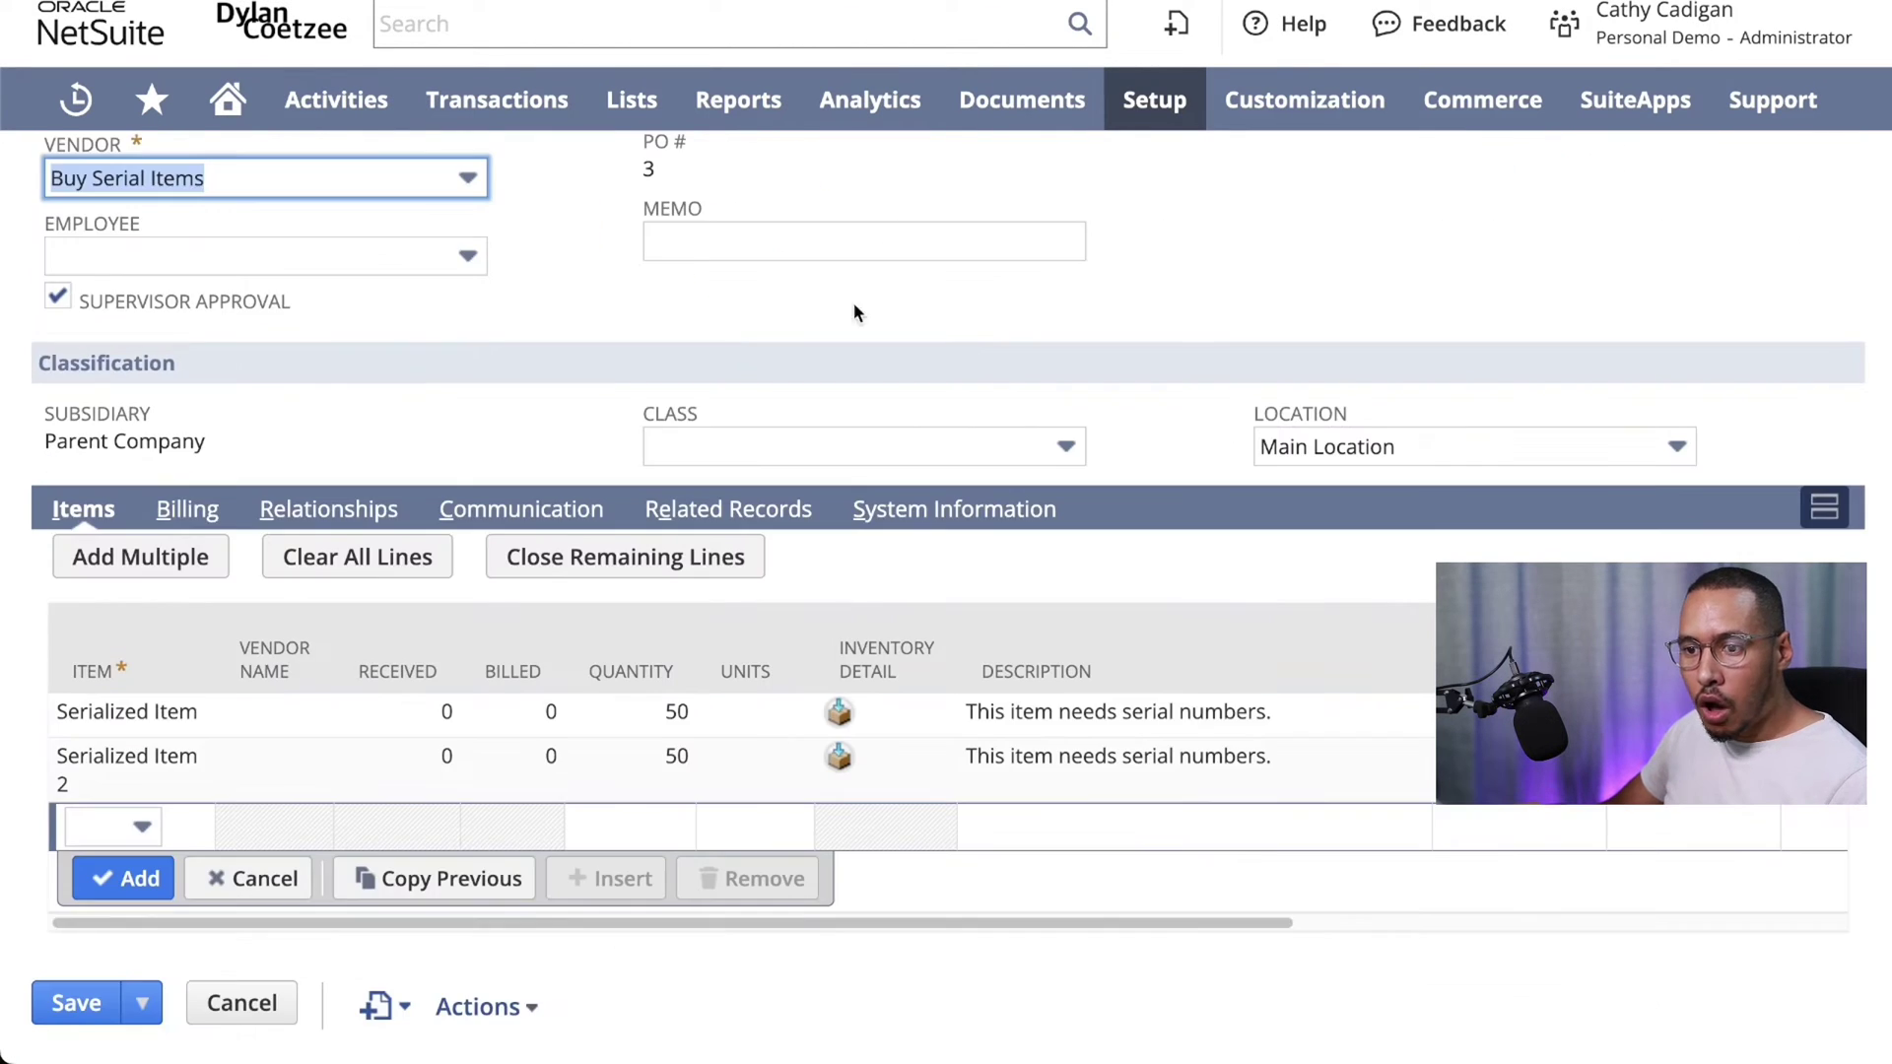
Step: Open the inventory detail of purchase order 3's first Serialized Item line
click(832, 712)
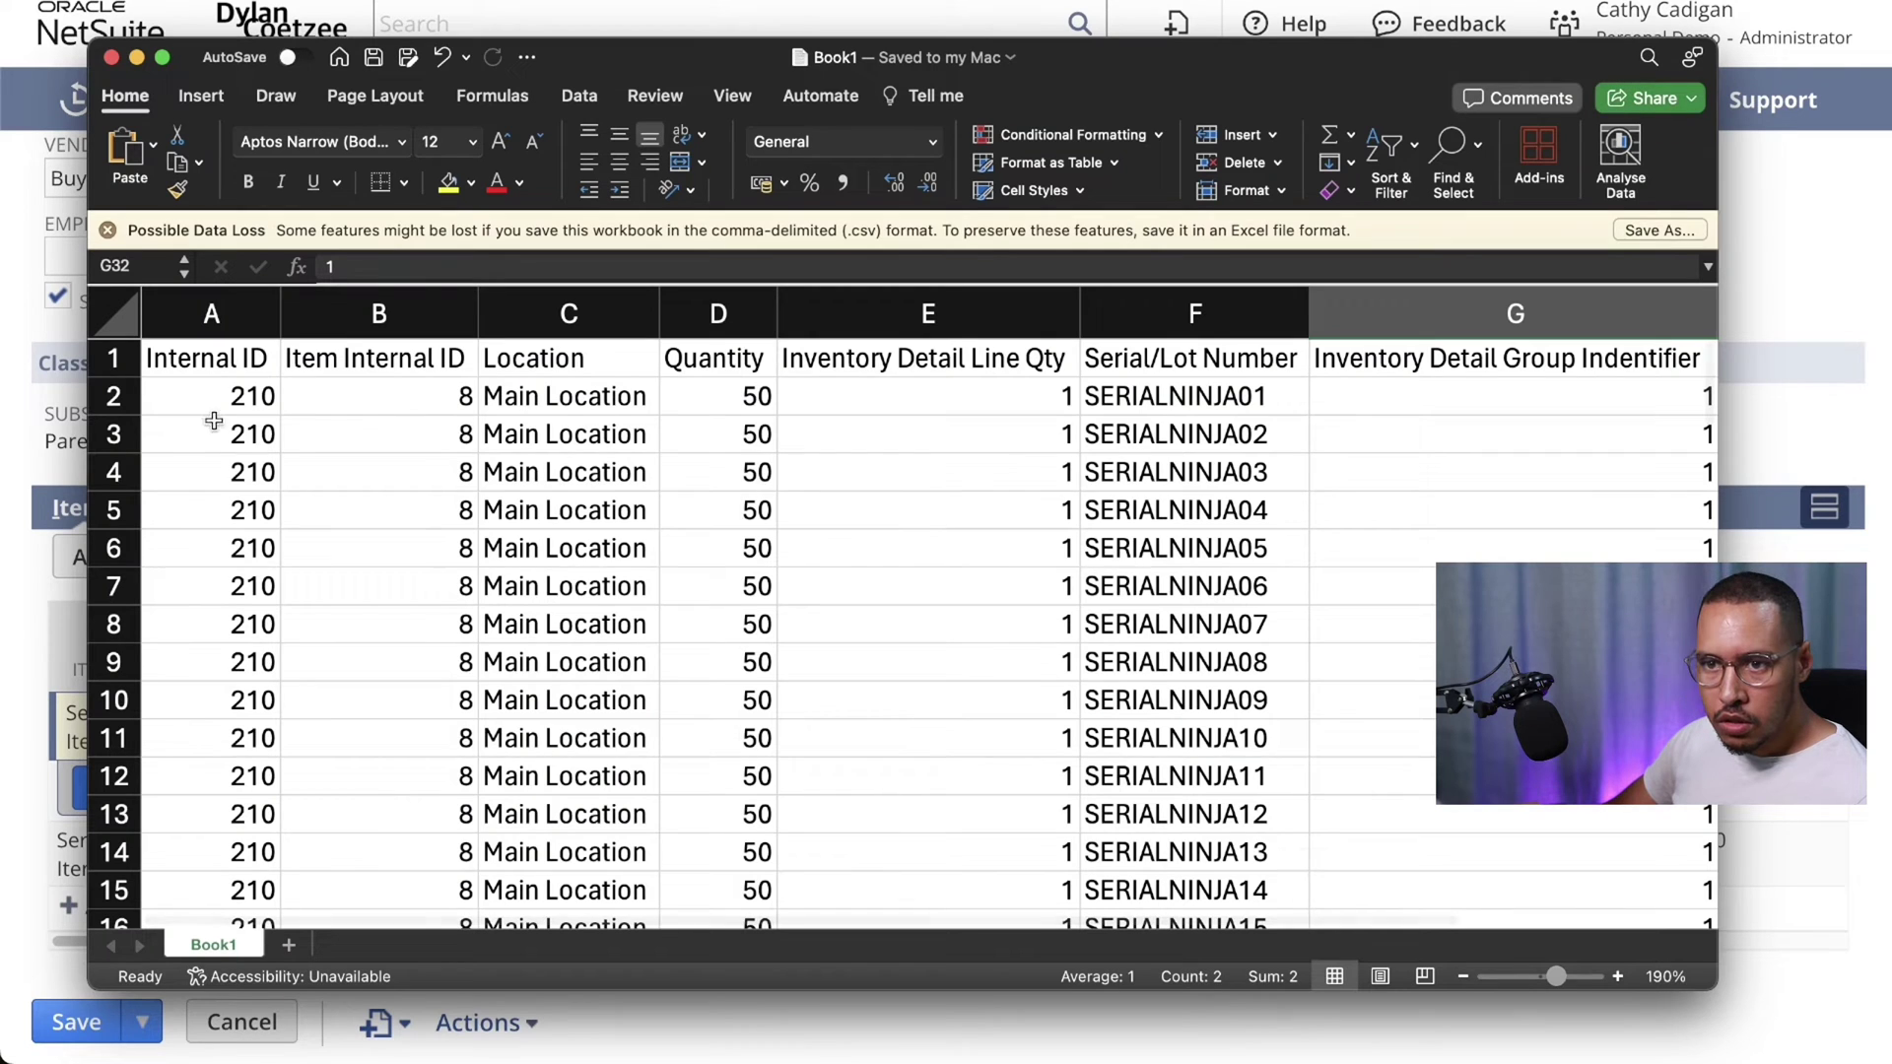
Step: Paste 211 into A2 and fill it down the Internal ID column through row 101
click(214, 399)
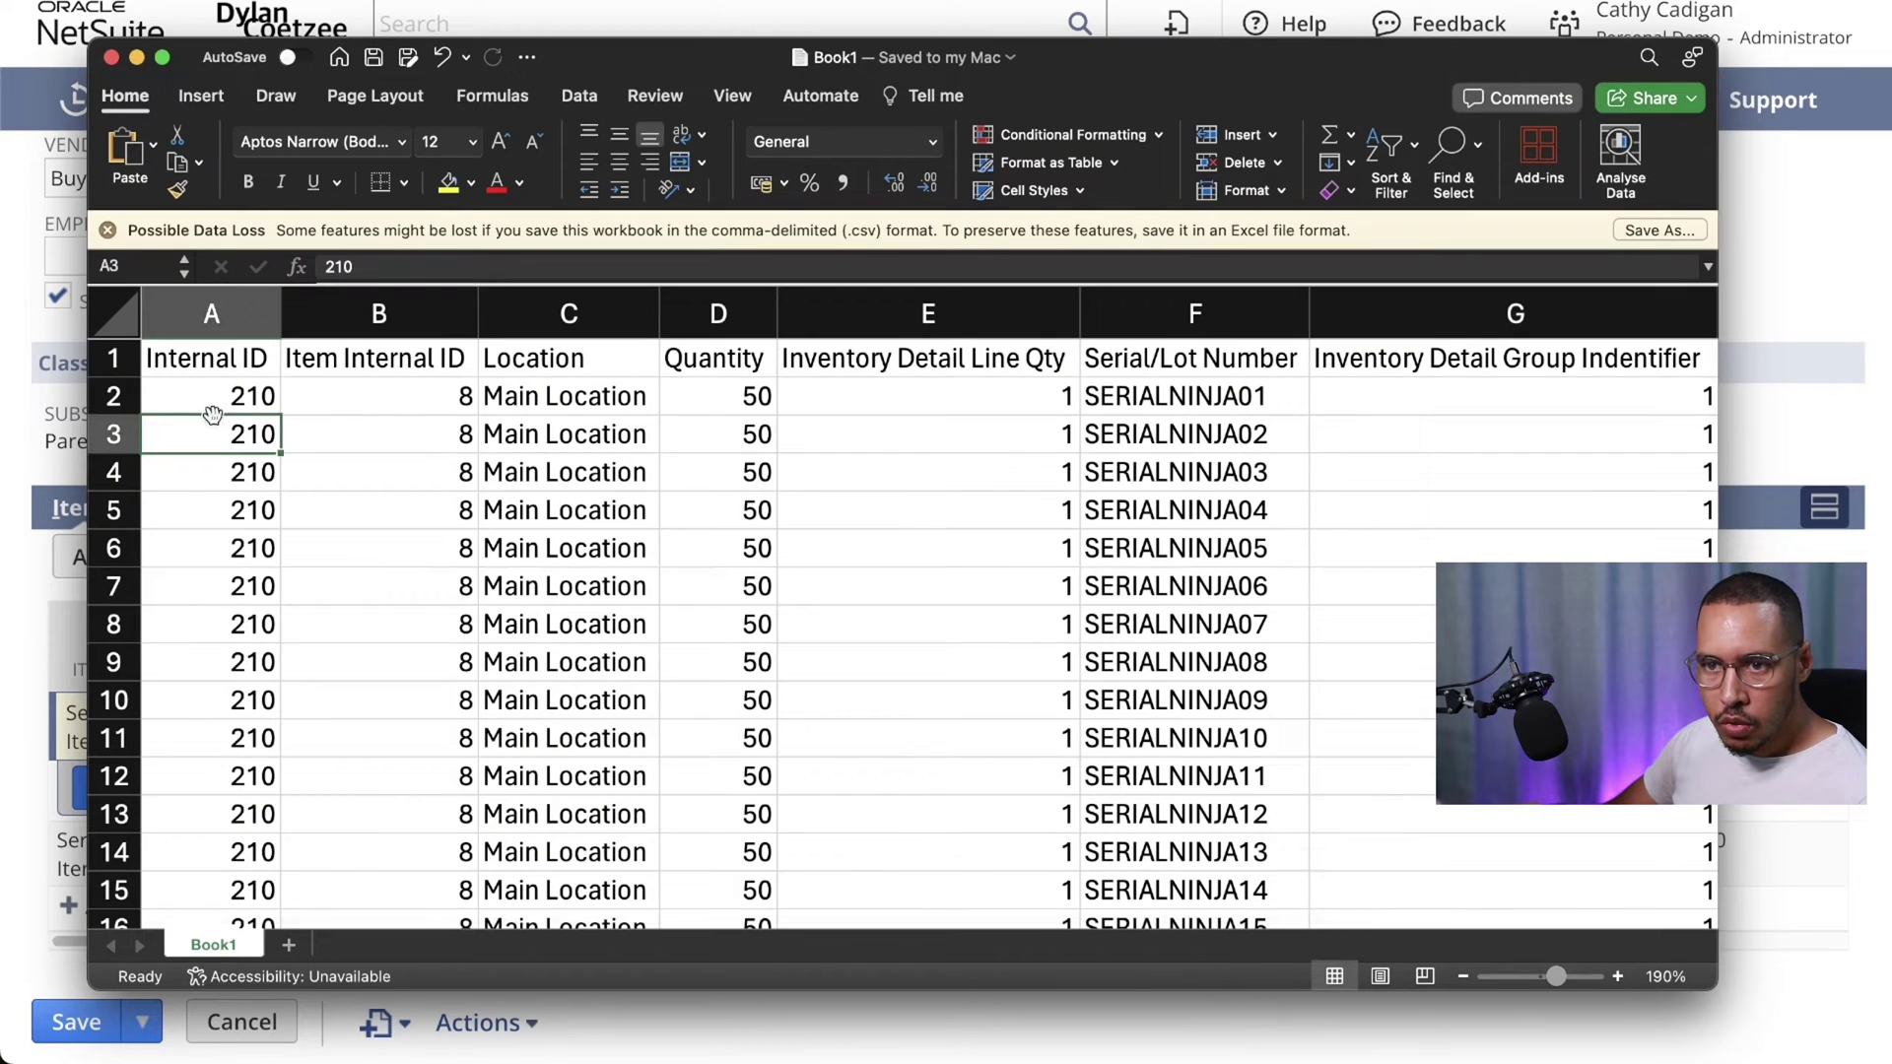
text(211)
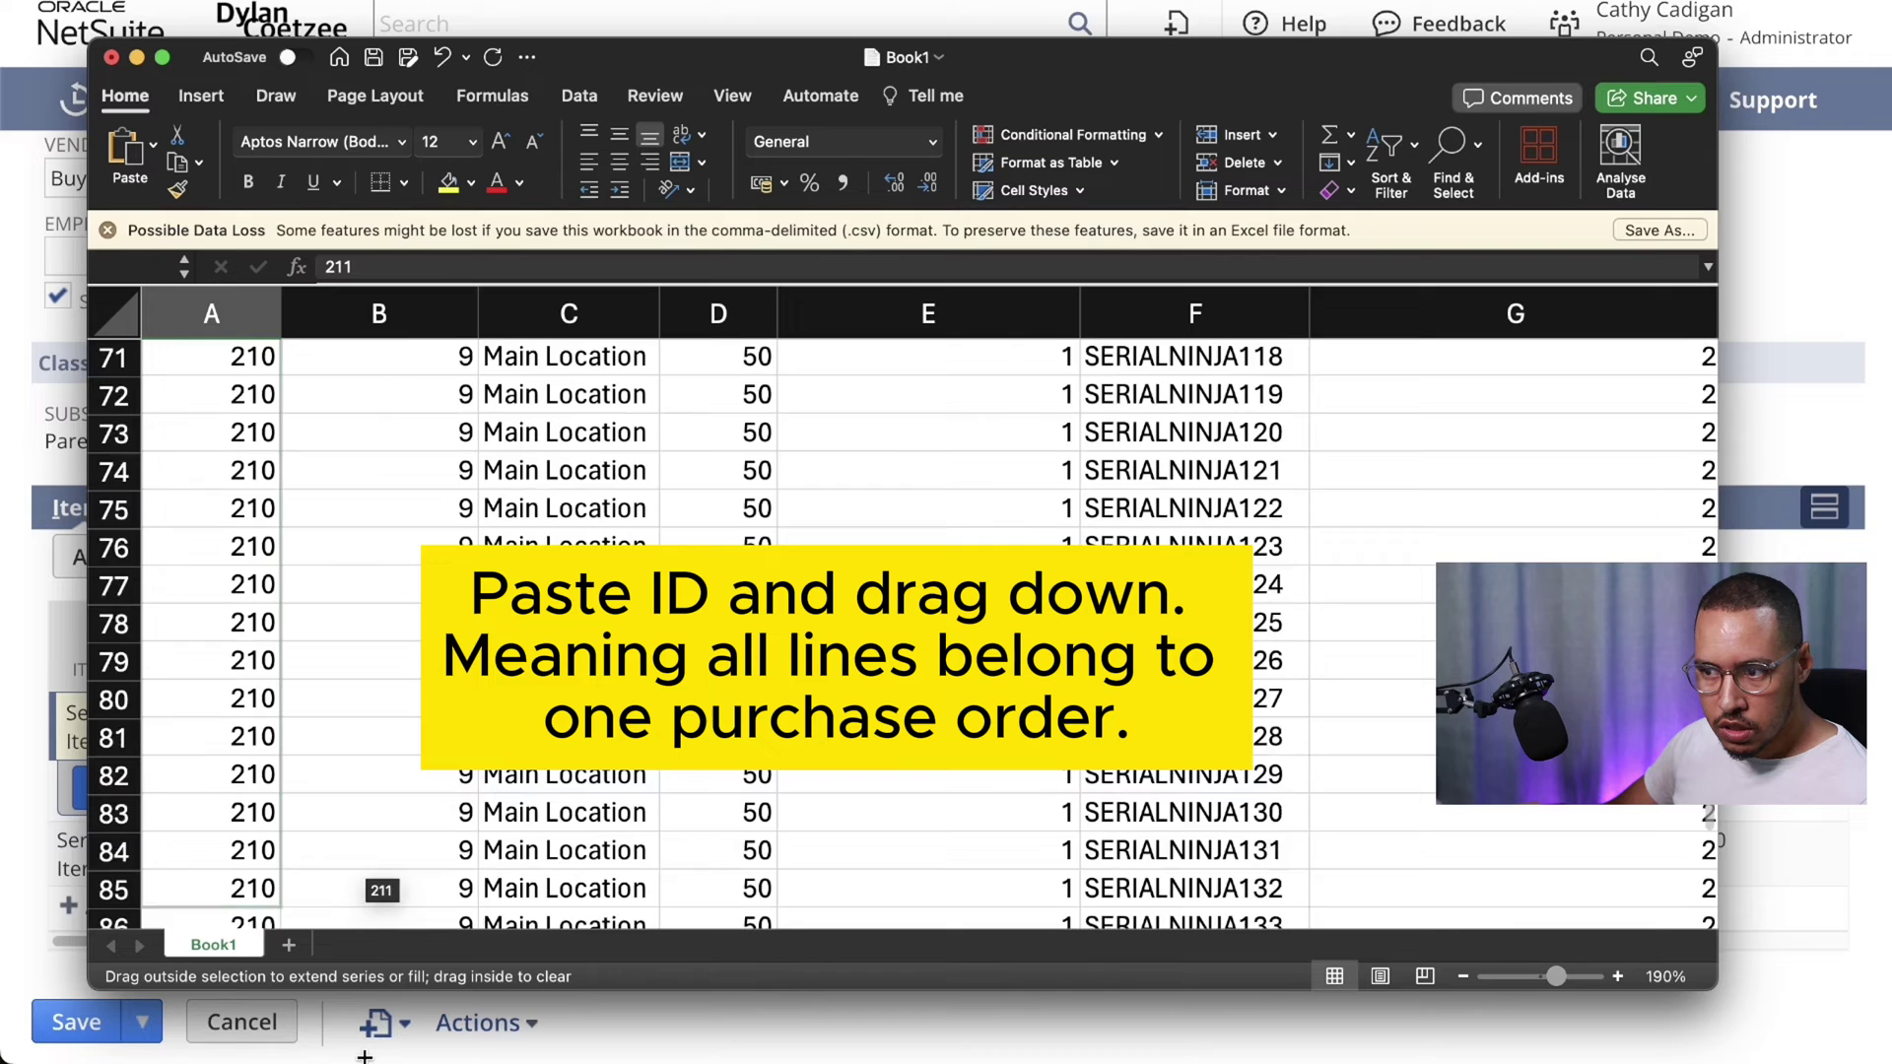
drag(364, 1054, 365, 1056)
scroll(598, 569, up, 10)
scroll(598, 568, up, 5)
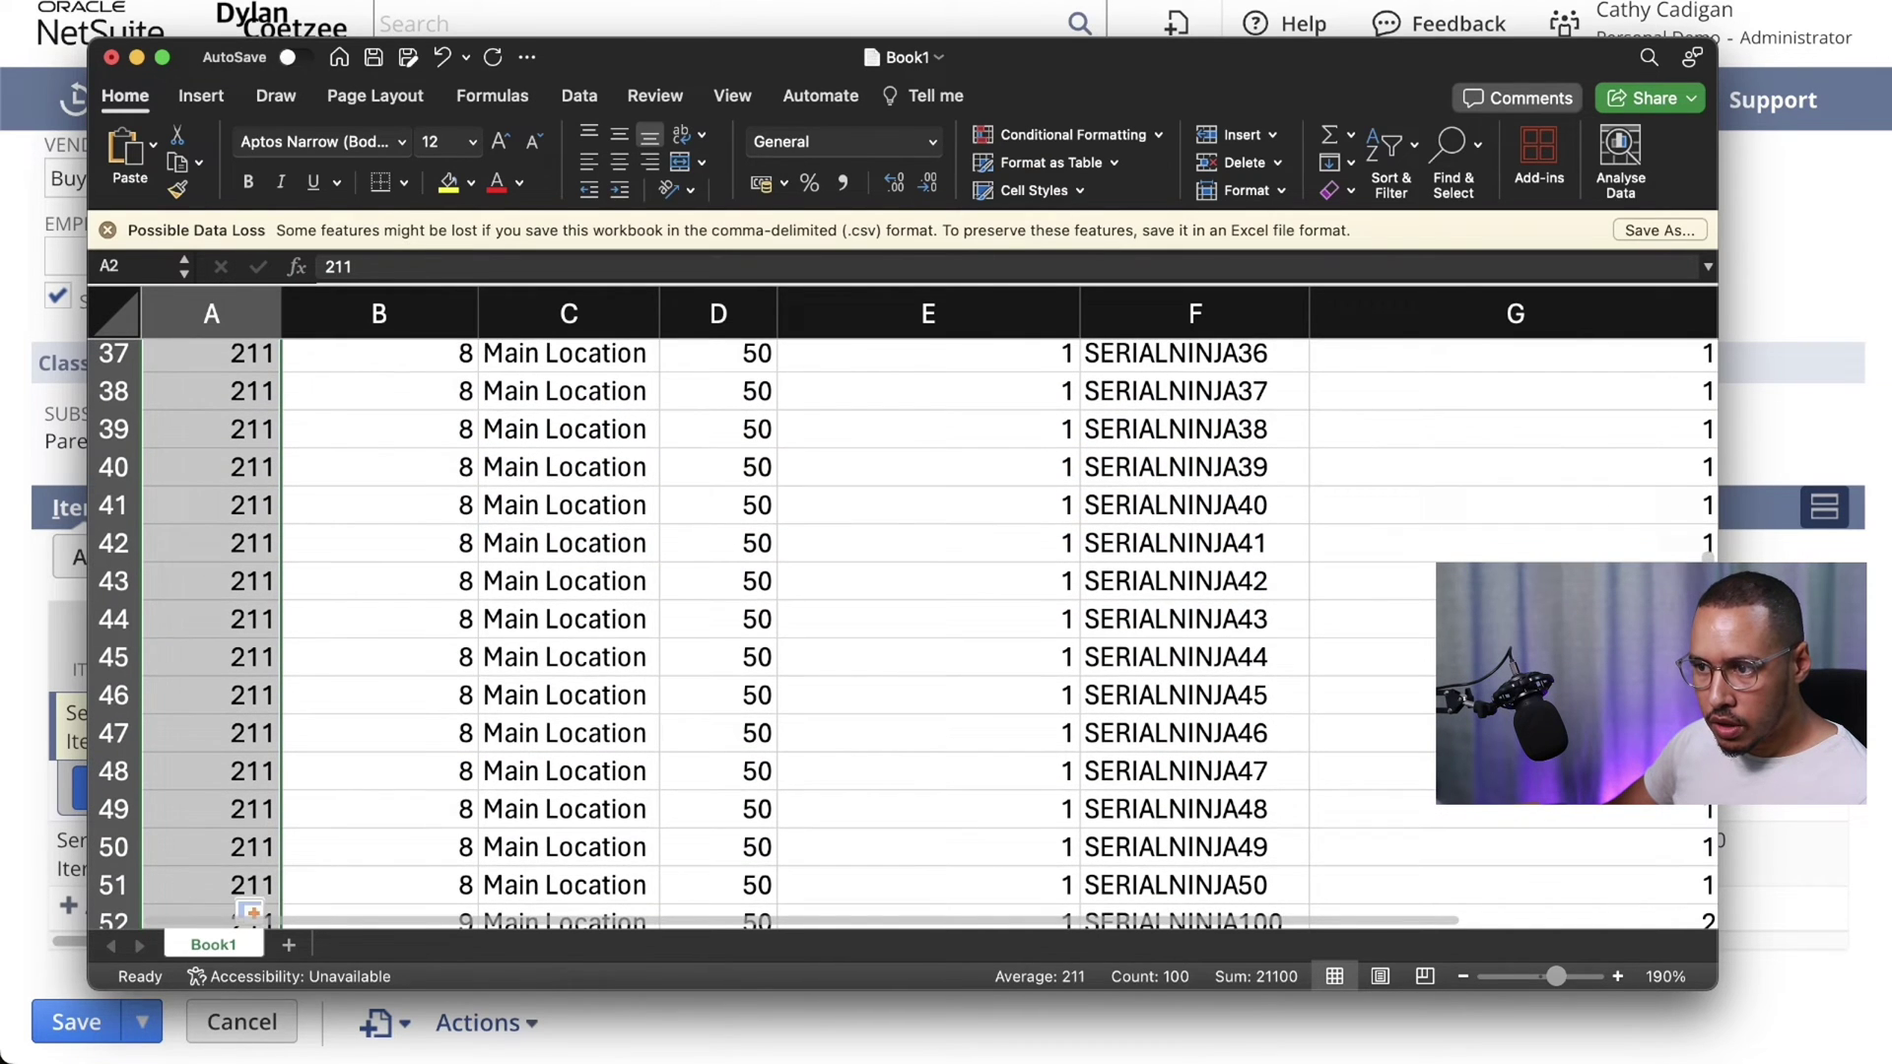
scroll(392, 368, up, 12)
click(355, 364)
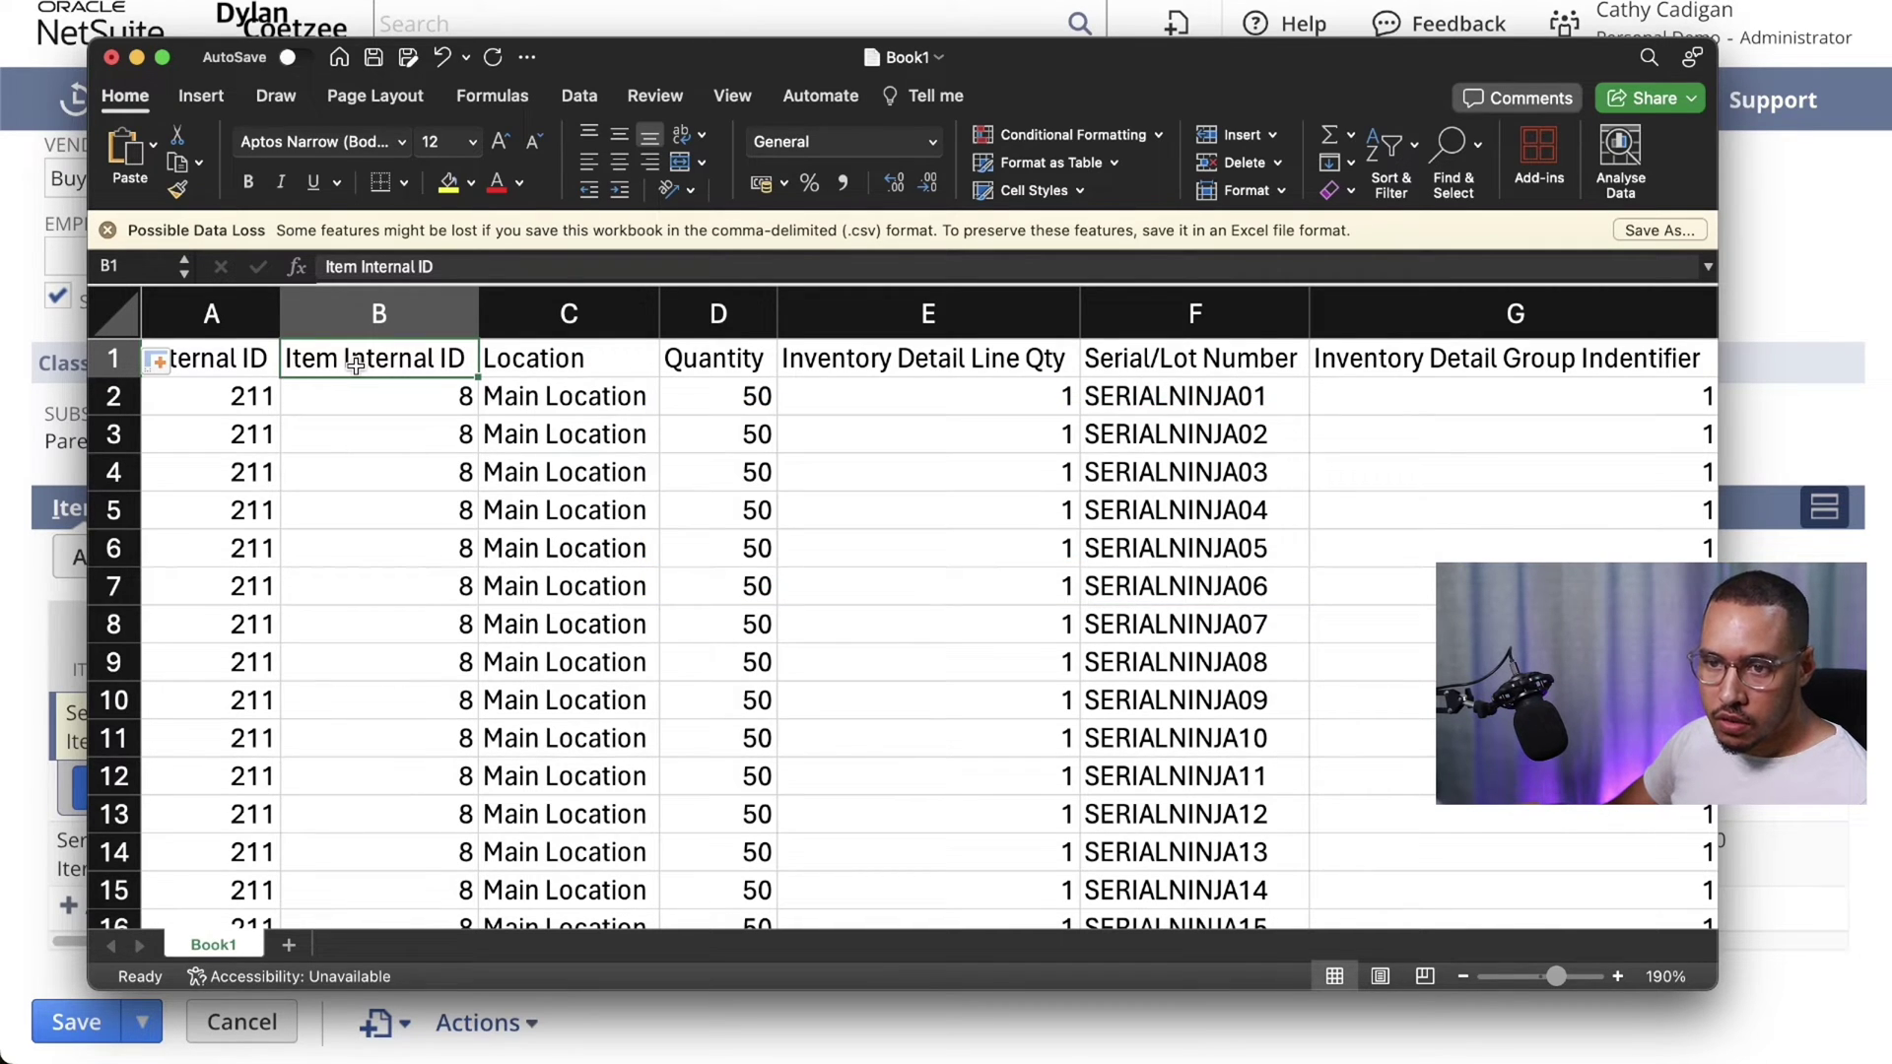
Step: Open the Serialized Item record in a new browser tab and return to purchase order 3's edit page
click(336, 1015)
right_click(78, 951)
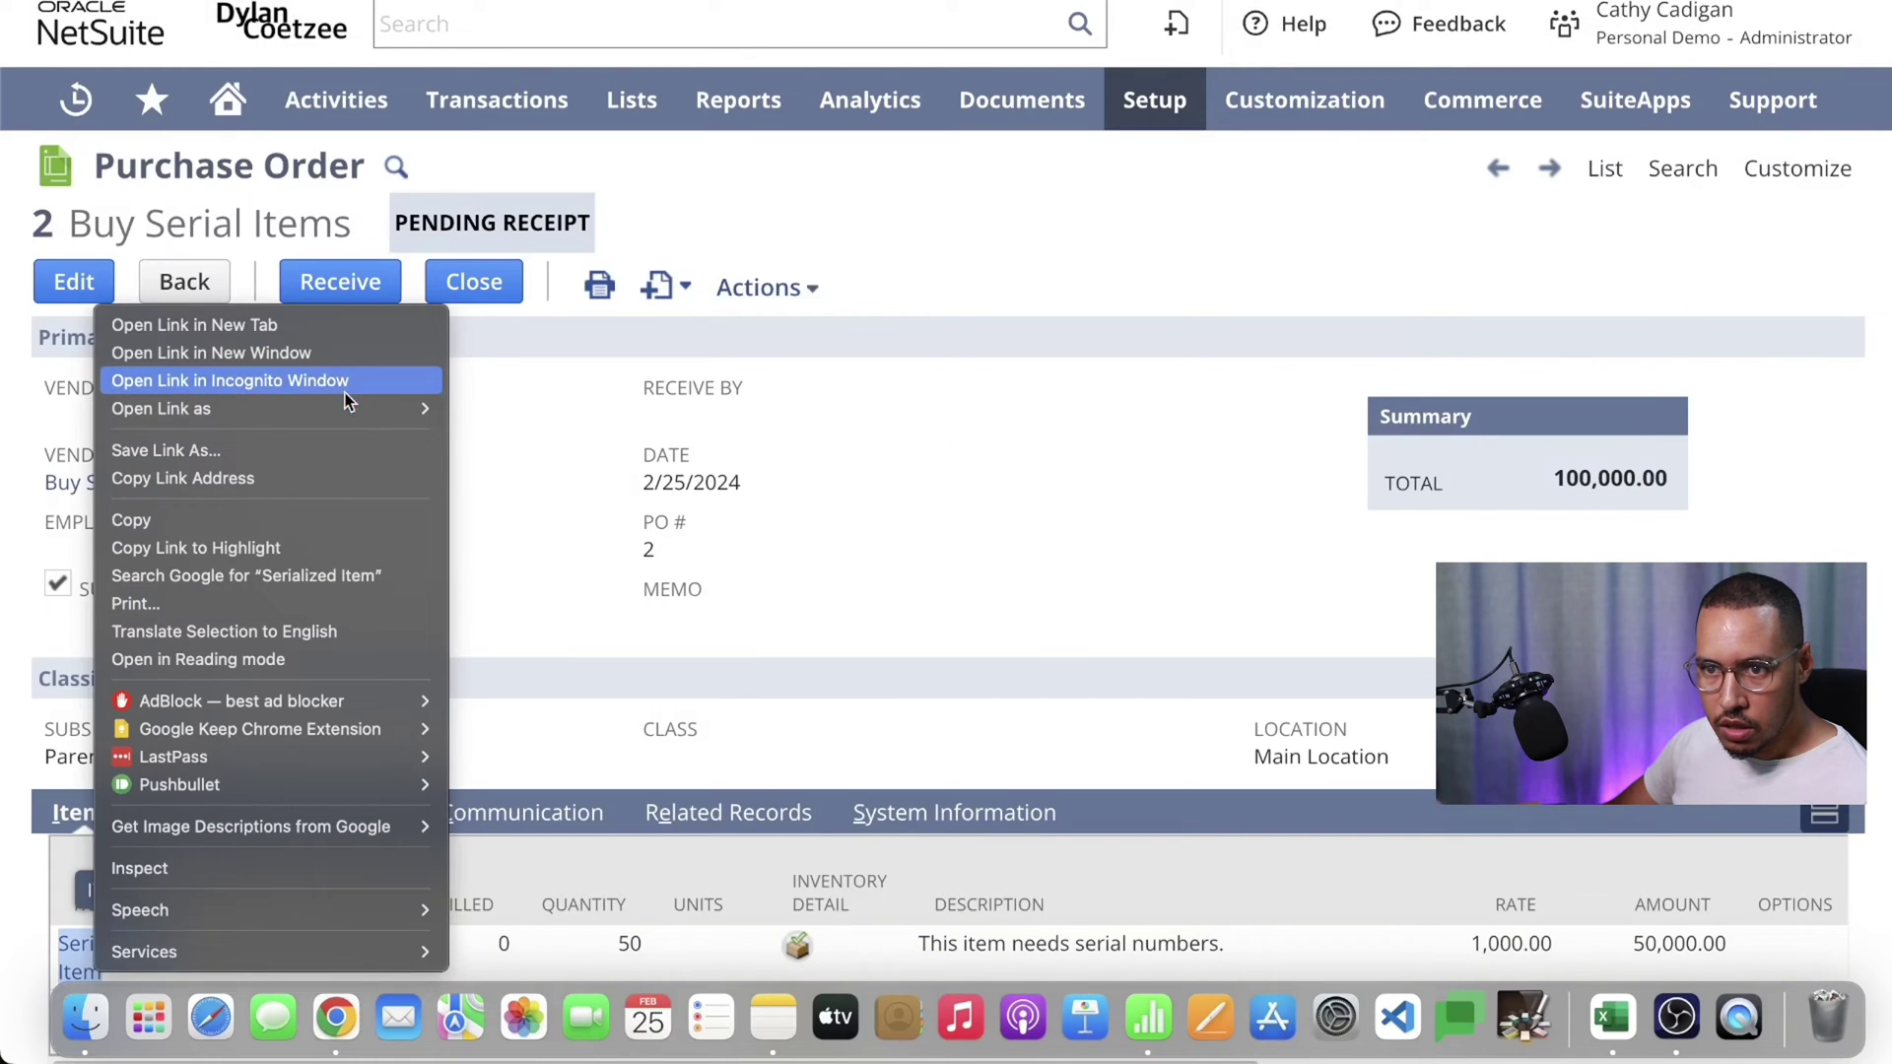
click(307, 325)
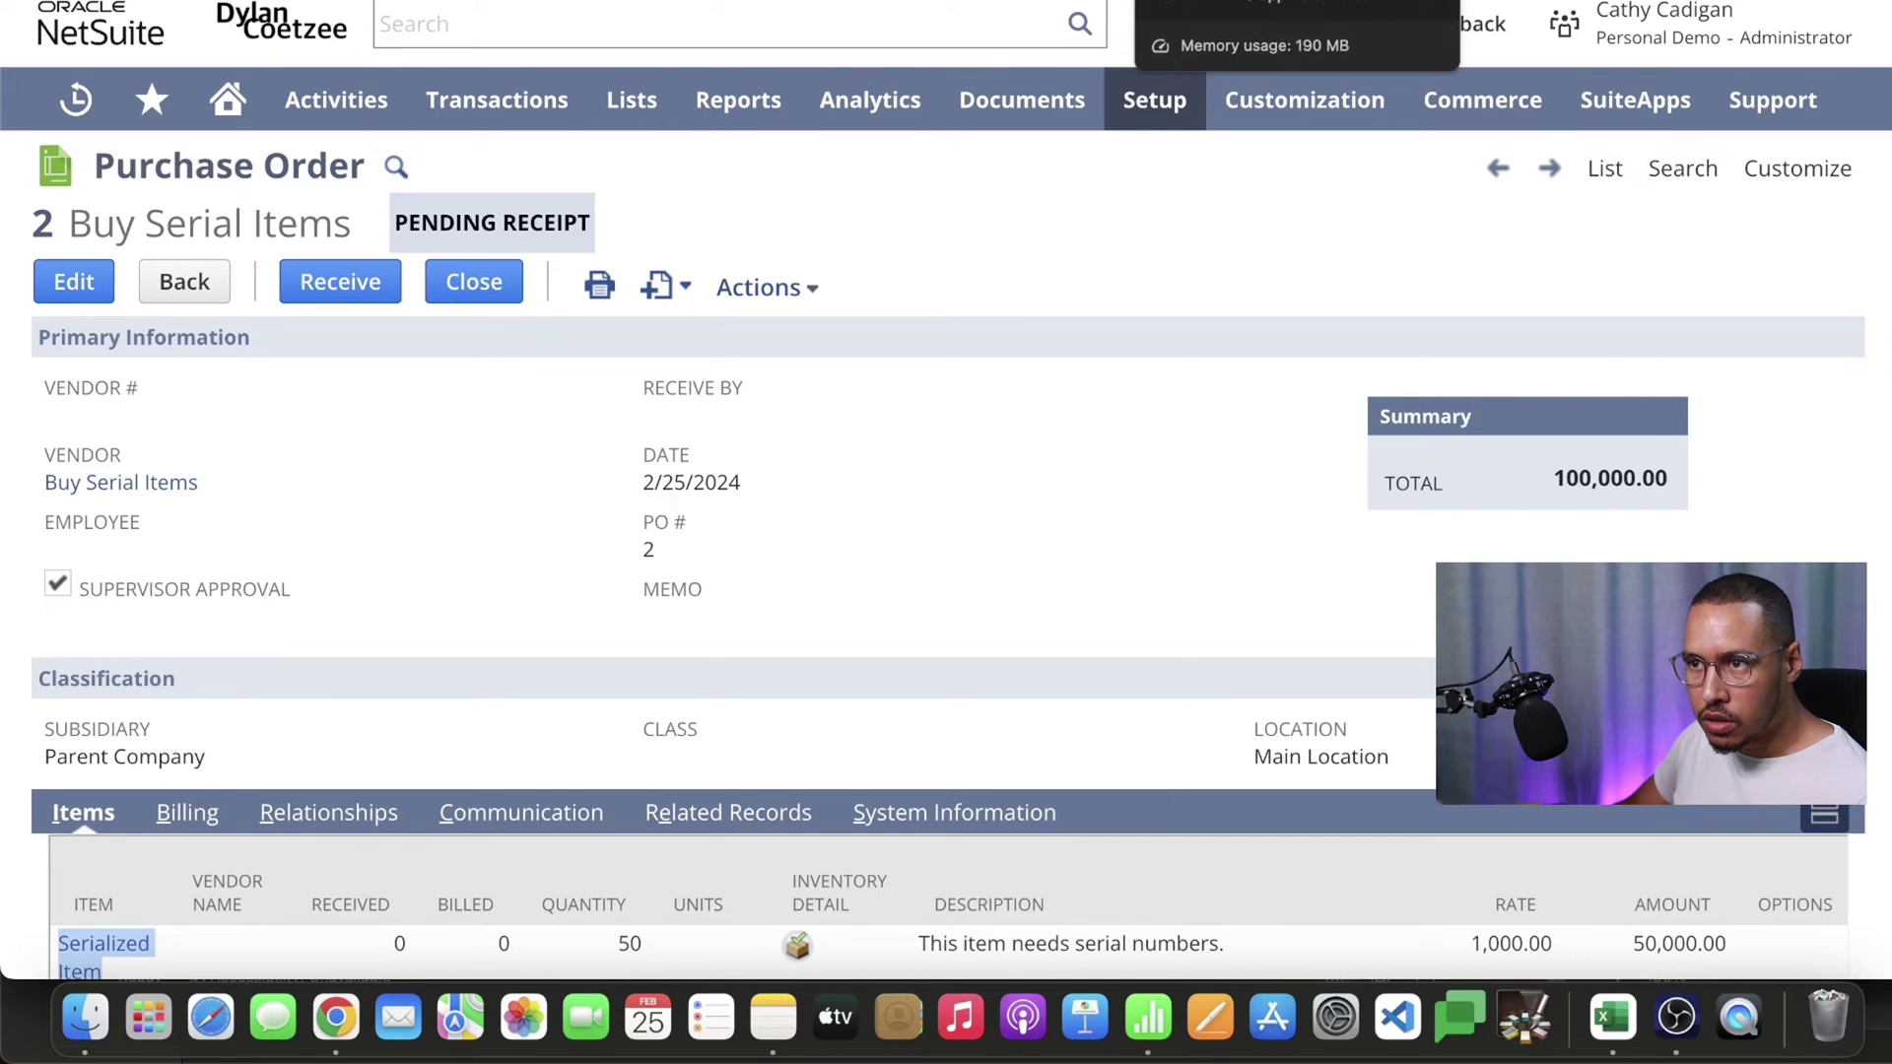
key(ctrl+Tab)
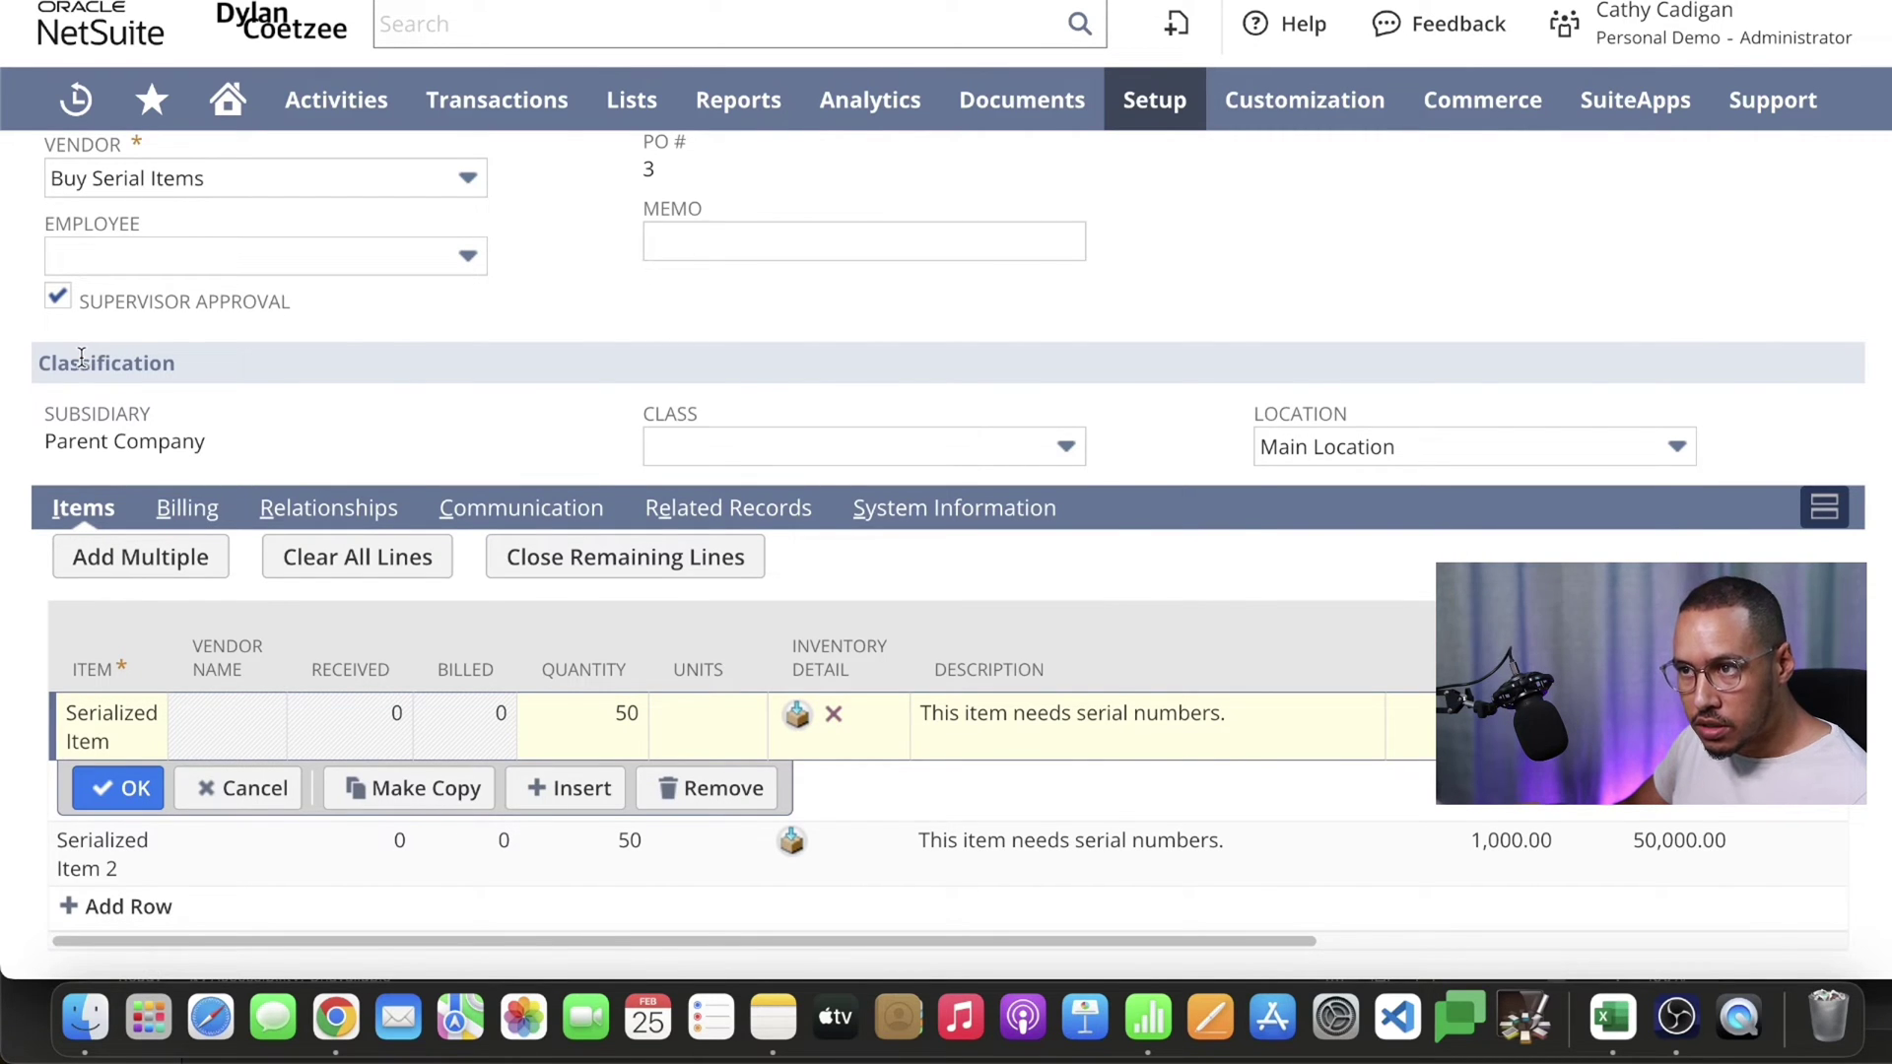
Step: Compare the sheet's D2 quantity of 50 with the order's item lines, then restore the Excel window
key(super+Tab)
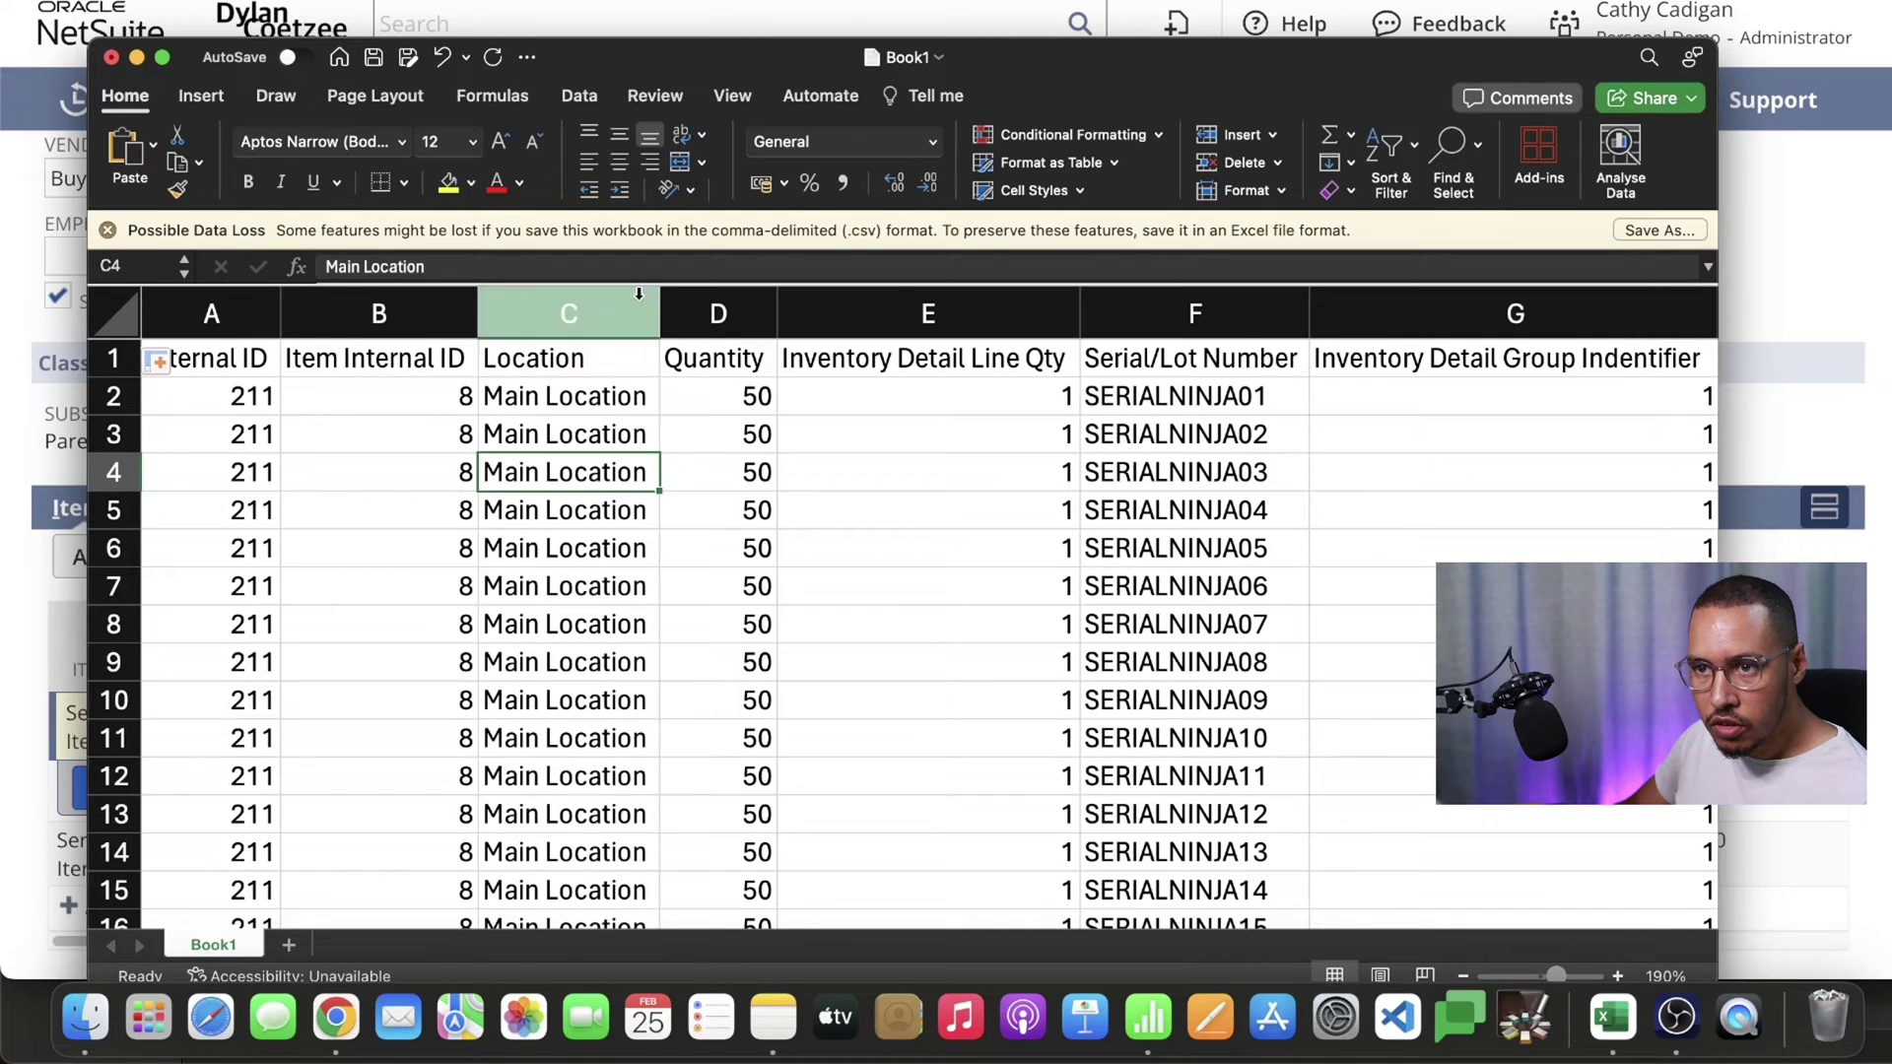
drag(679, 50, 712, 14)
click(763, 357)
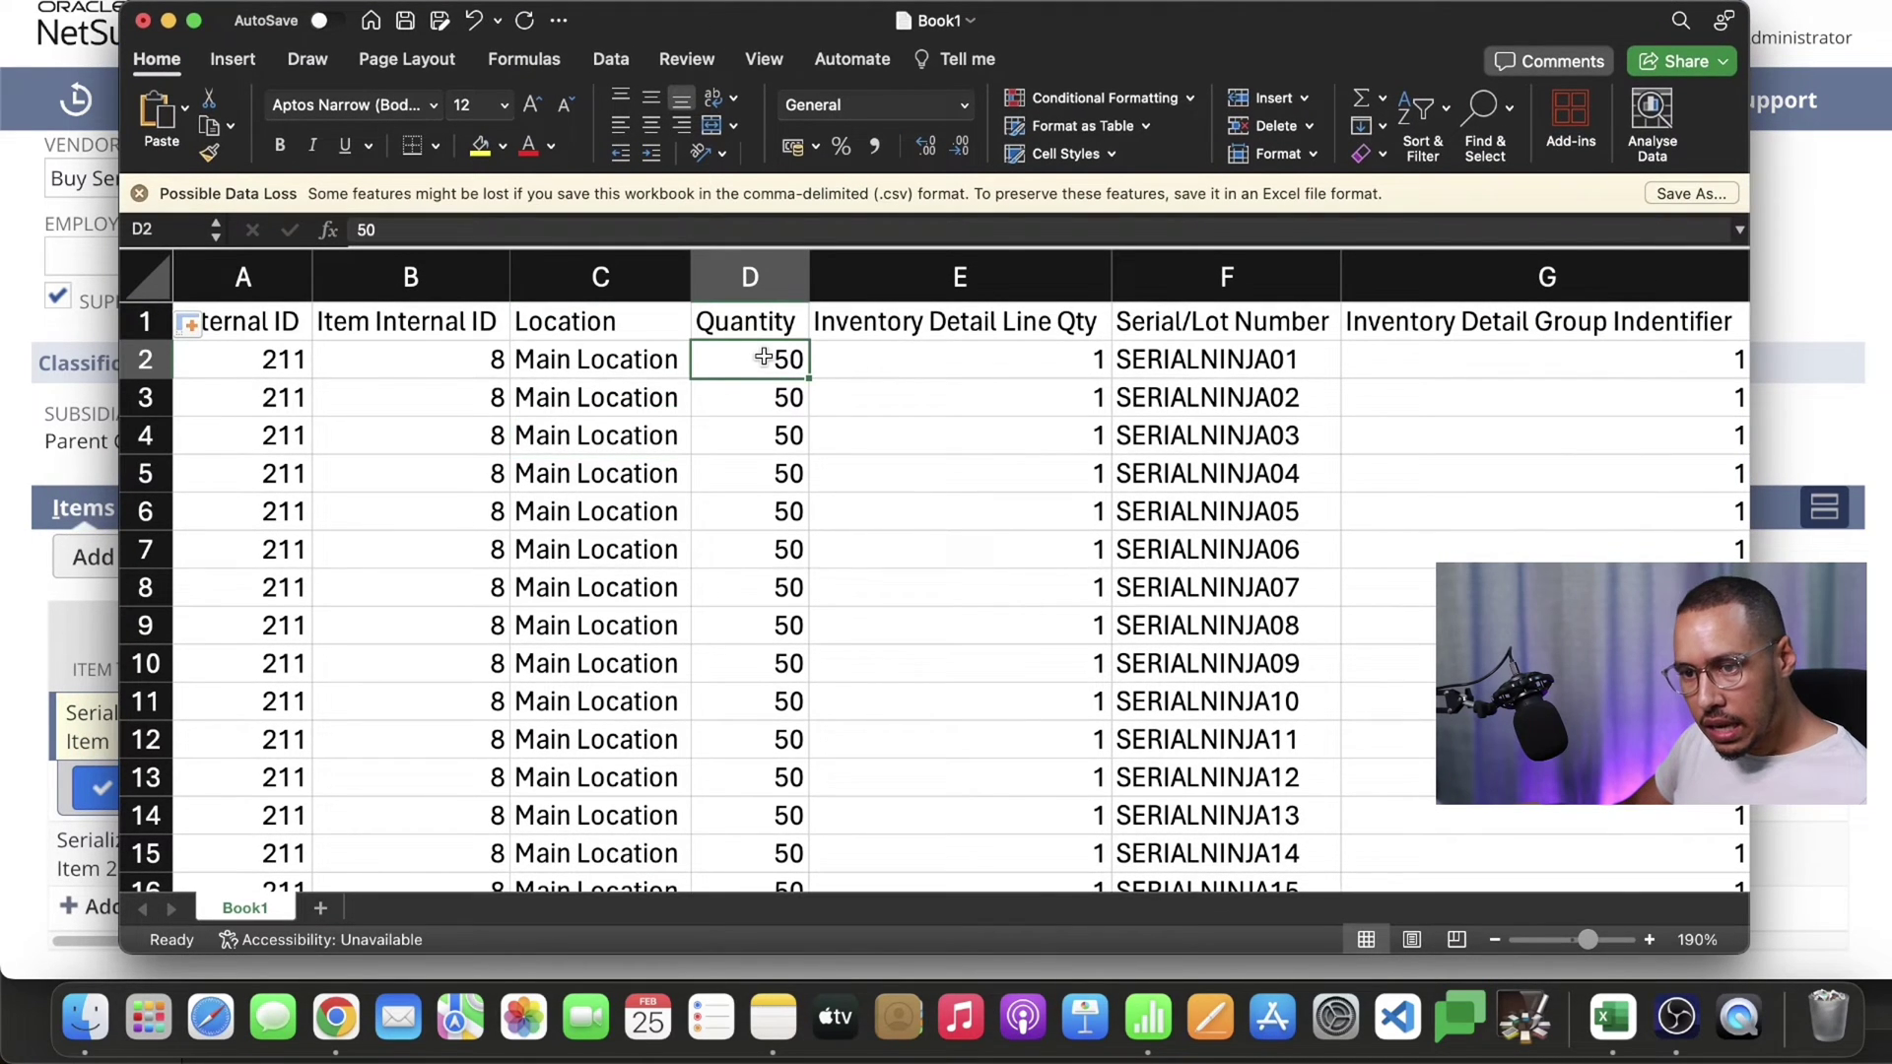
mouse_move(628, 27)
mouse_down()
mouse_move(1447, 24)
mouse_move(1277, 36)
mouse_up()
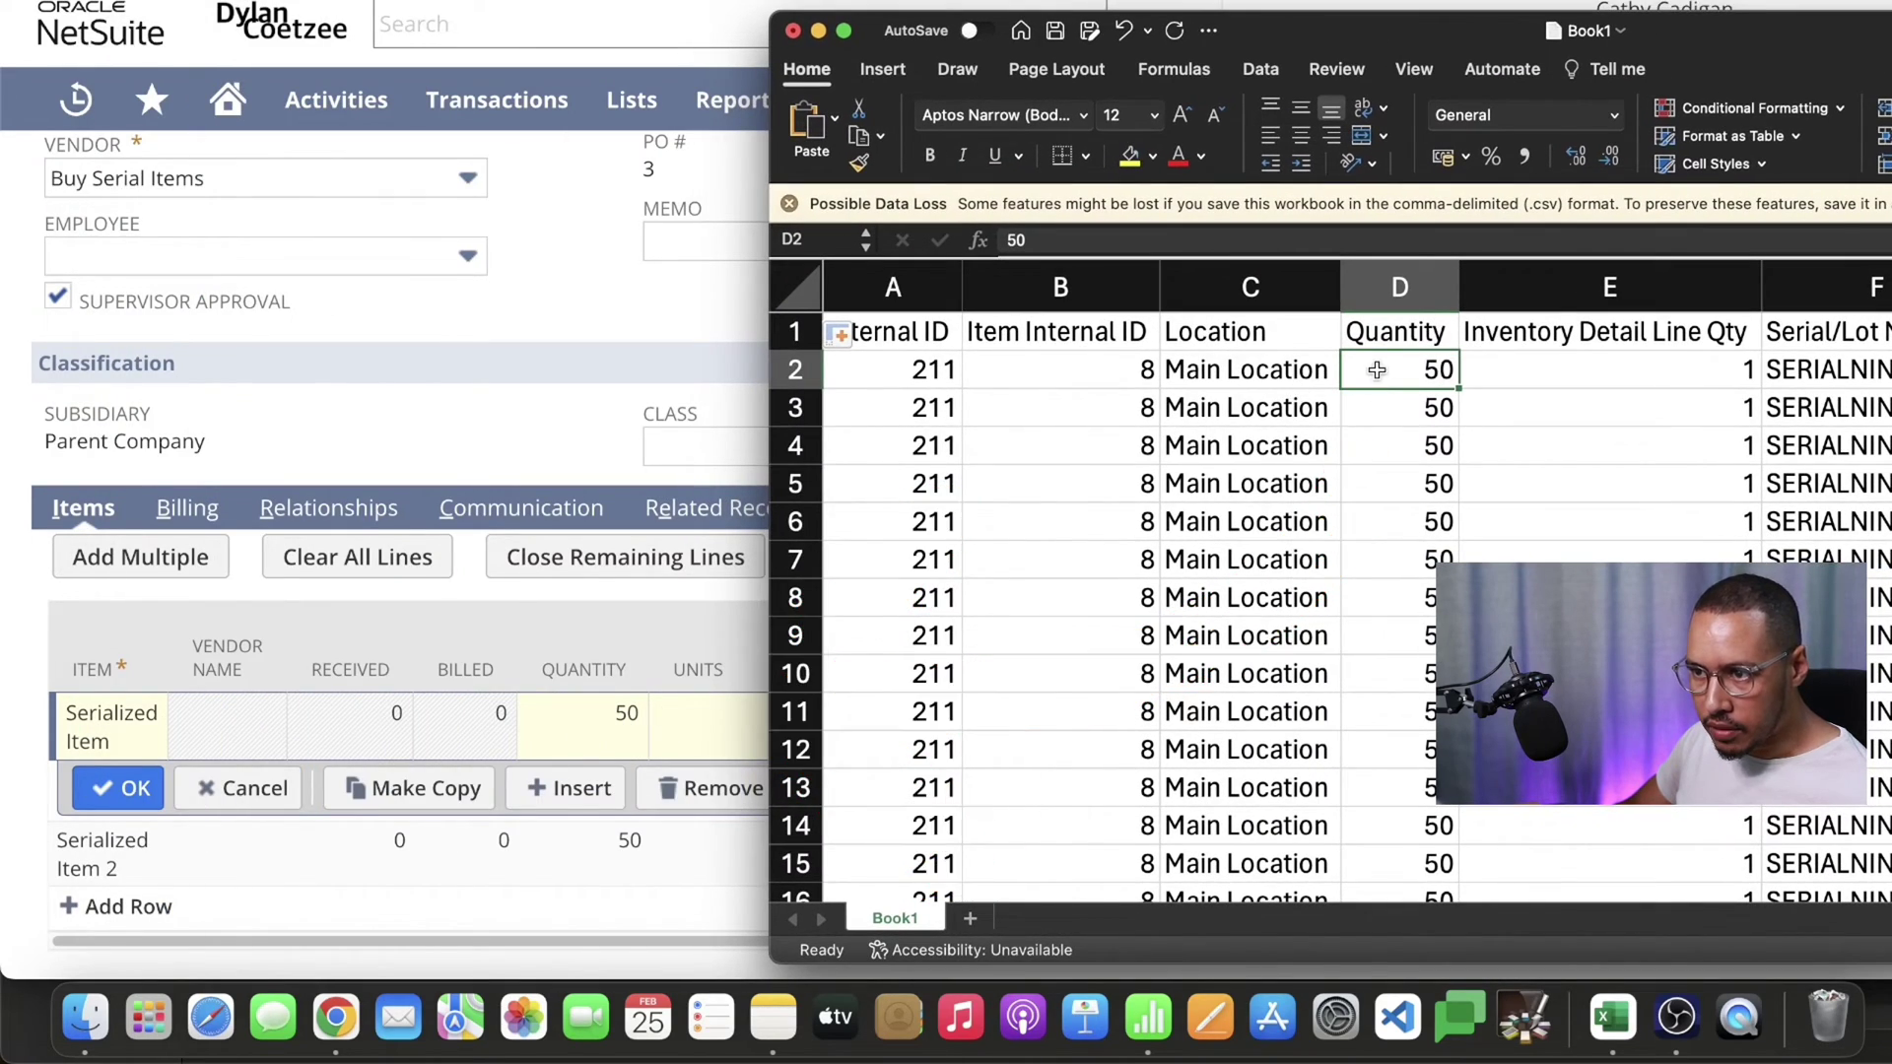
drag(1766, 39, 1098, 5)
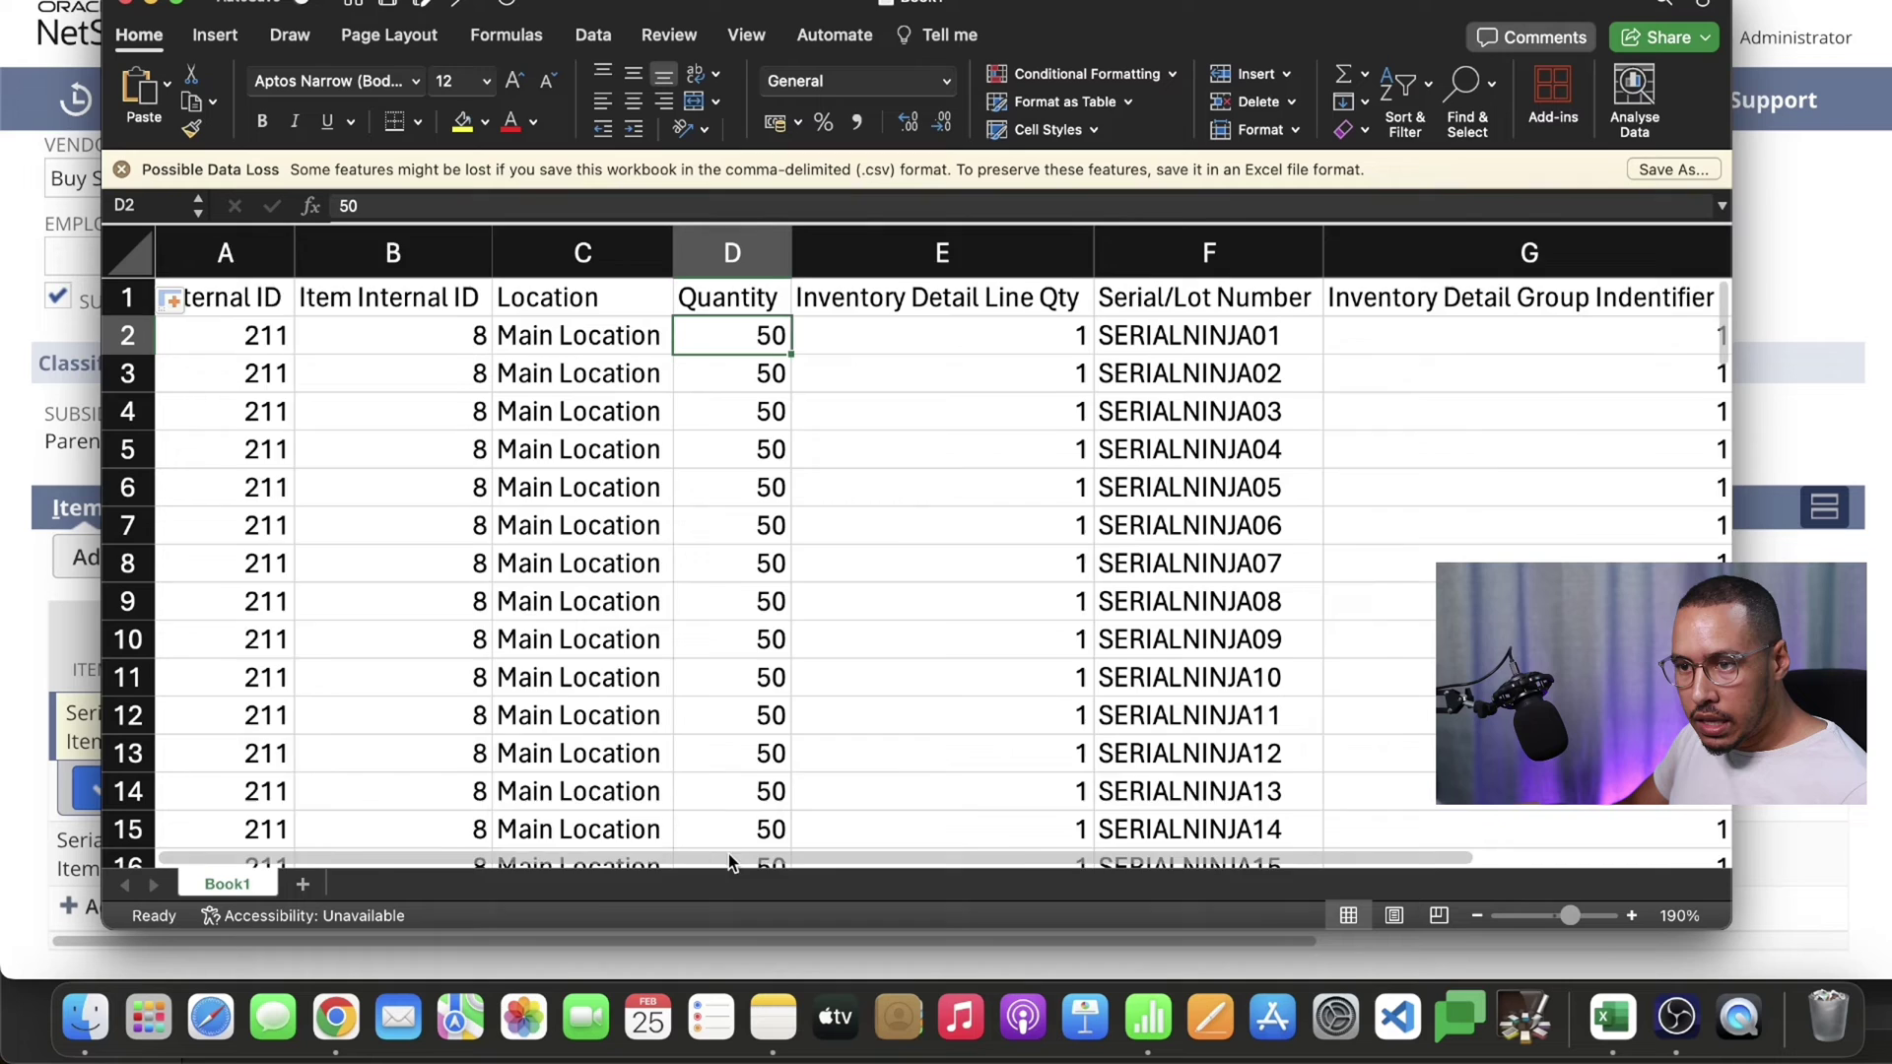
Step: Review the sheet's Group Identifier and Line ID columns, then bring purchase order 3 forward
scroll(1030, 844, right, 3)
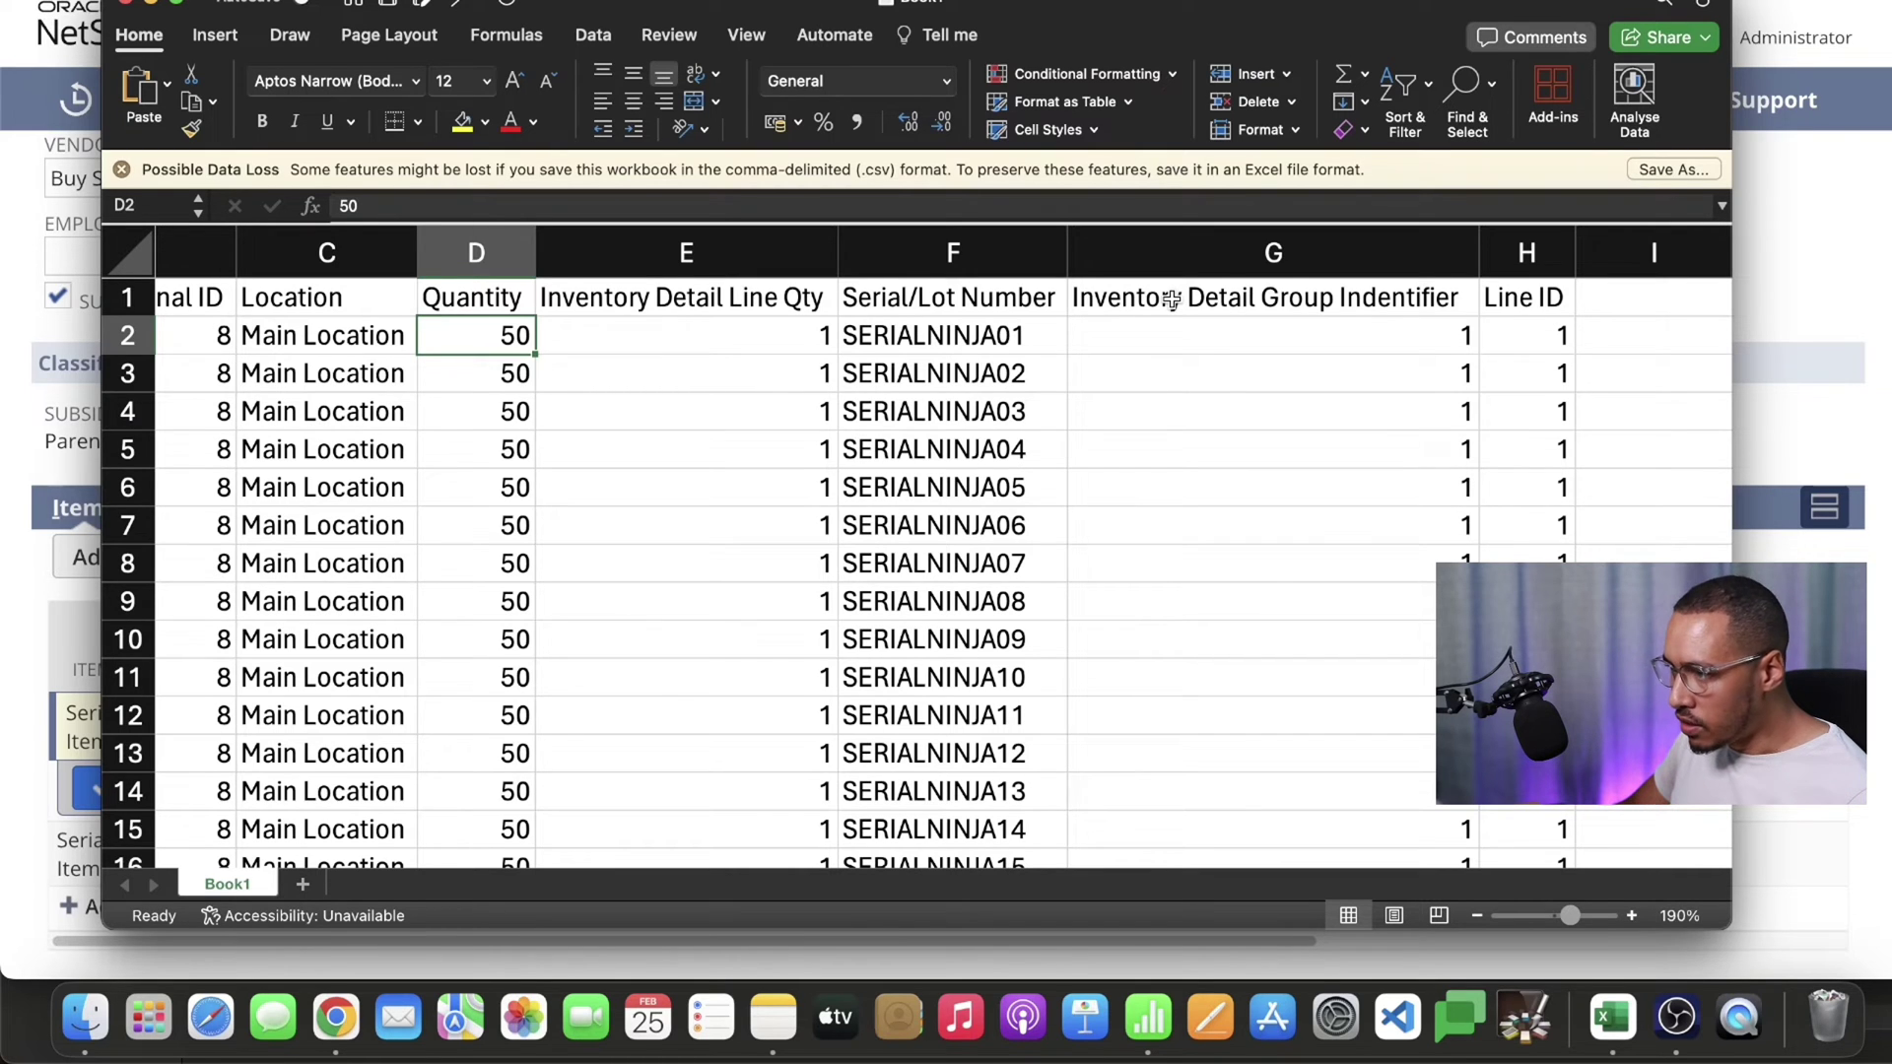
click(1858, 833)
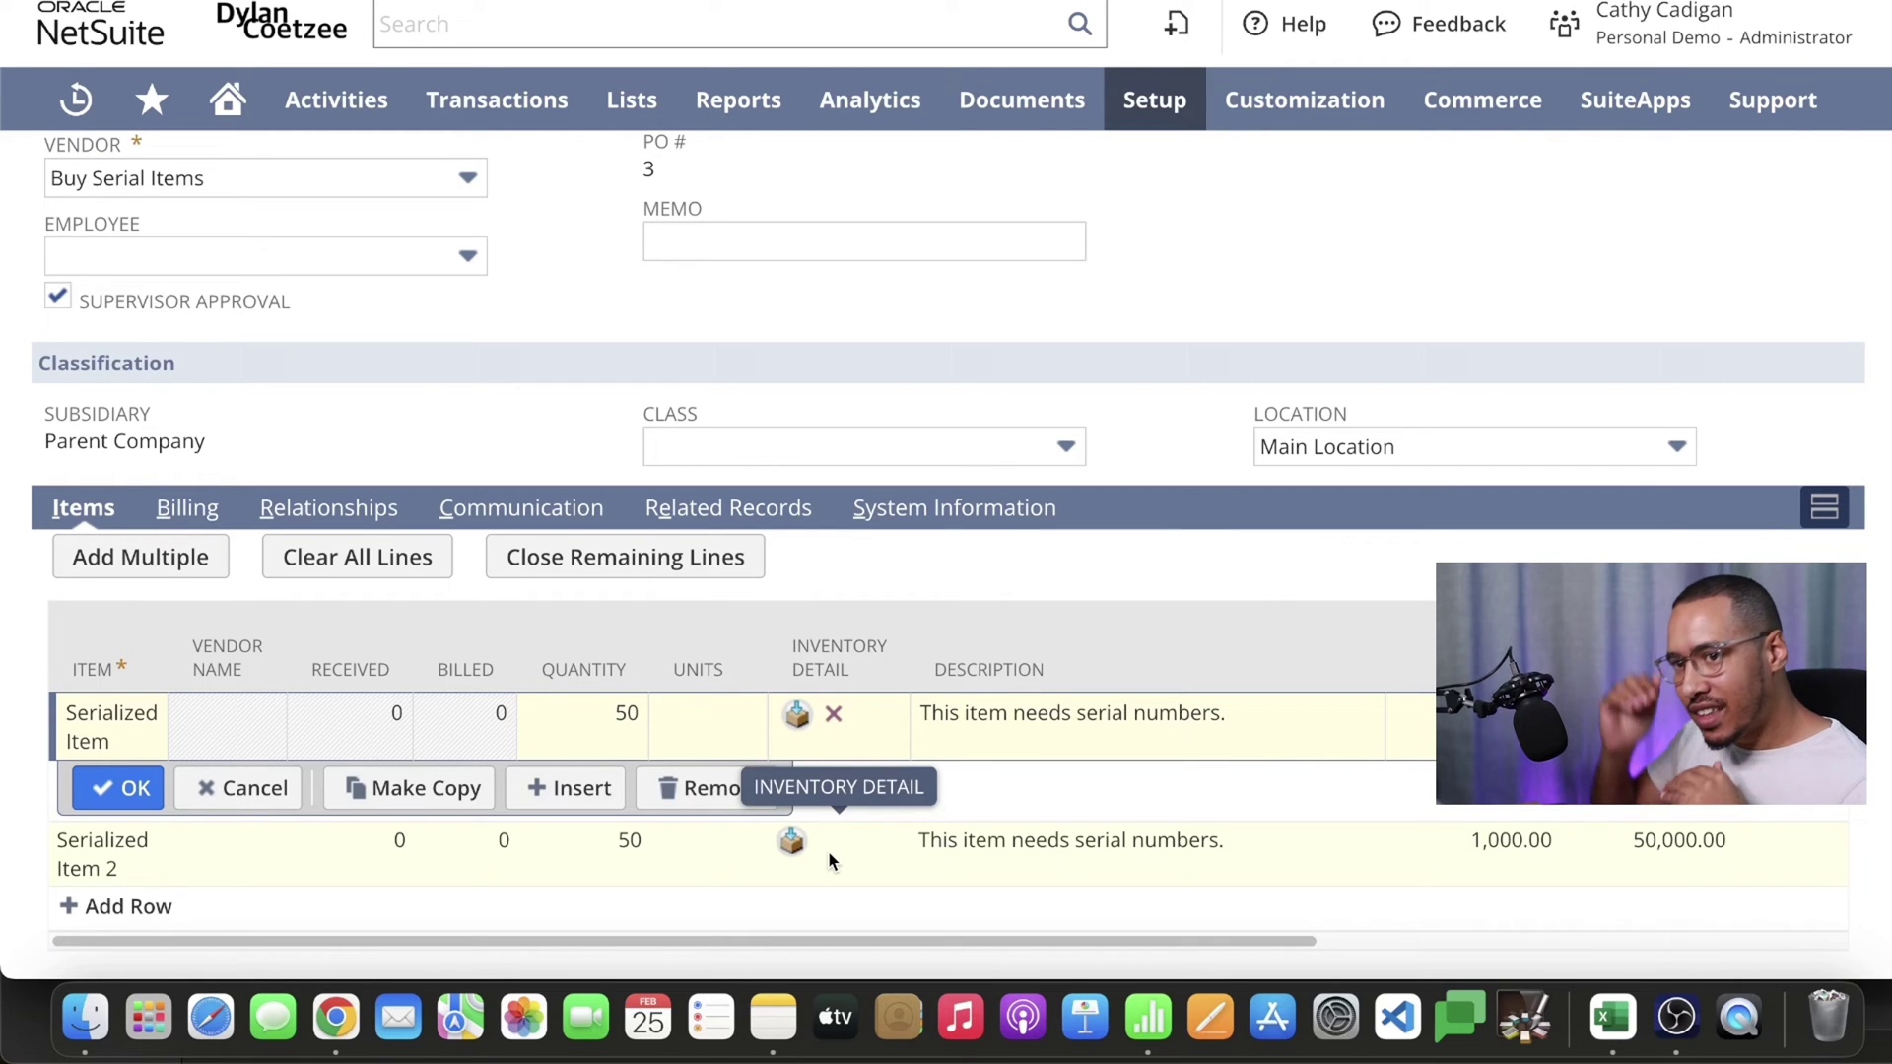
Step: Check column B's item internal IDs 8 and 9 across the two serial groups in Excel
click(1612, 1015)
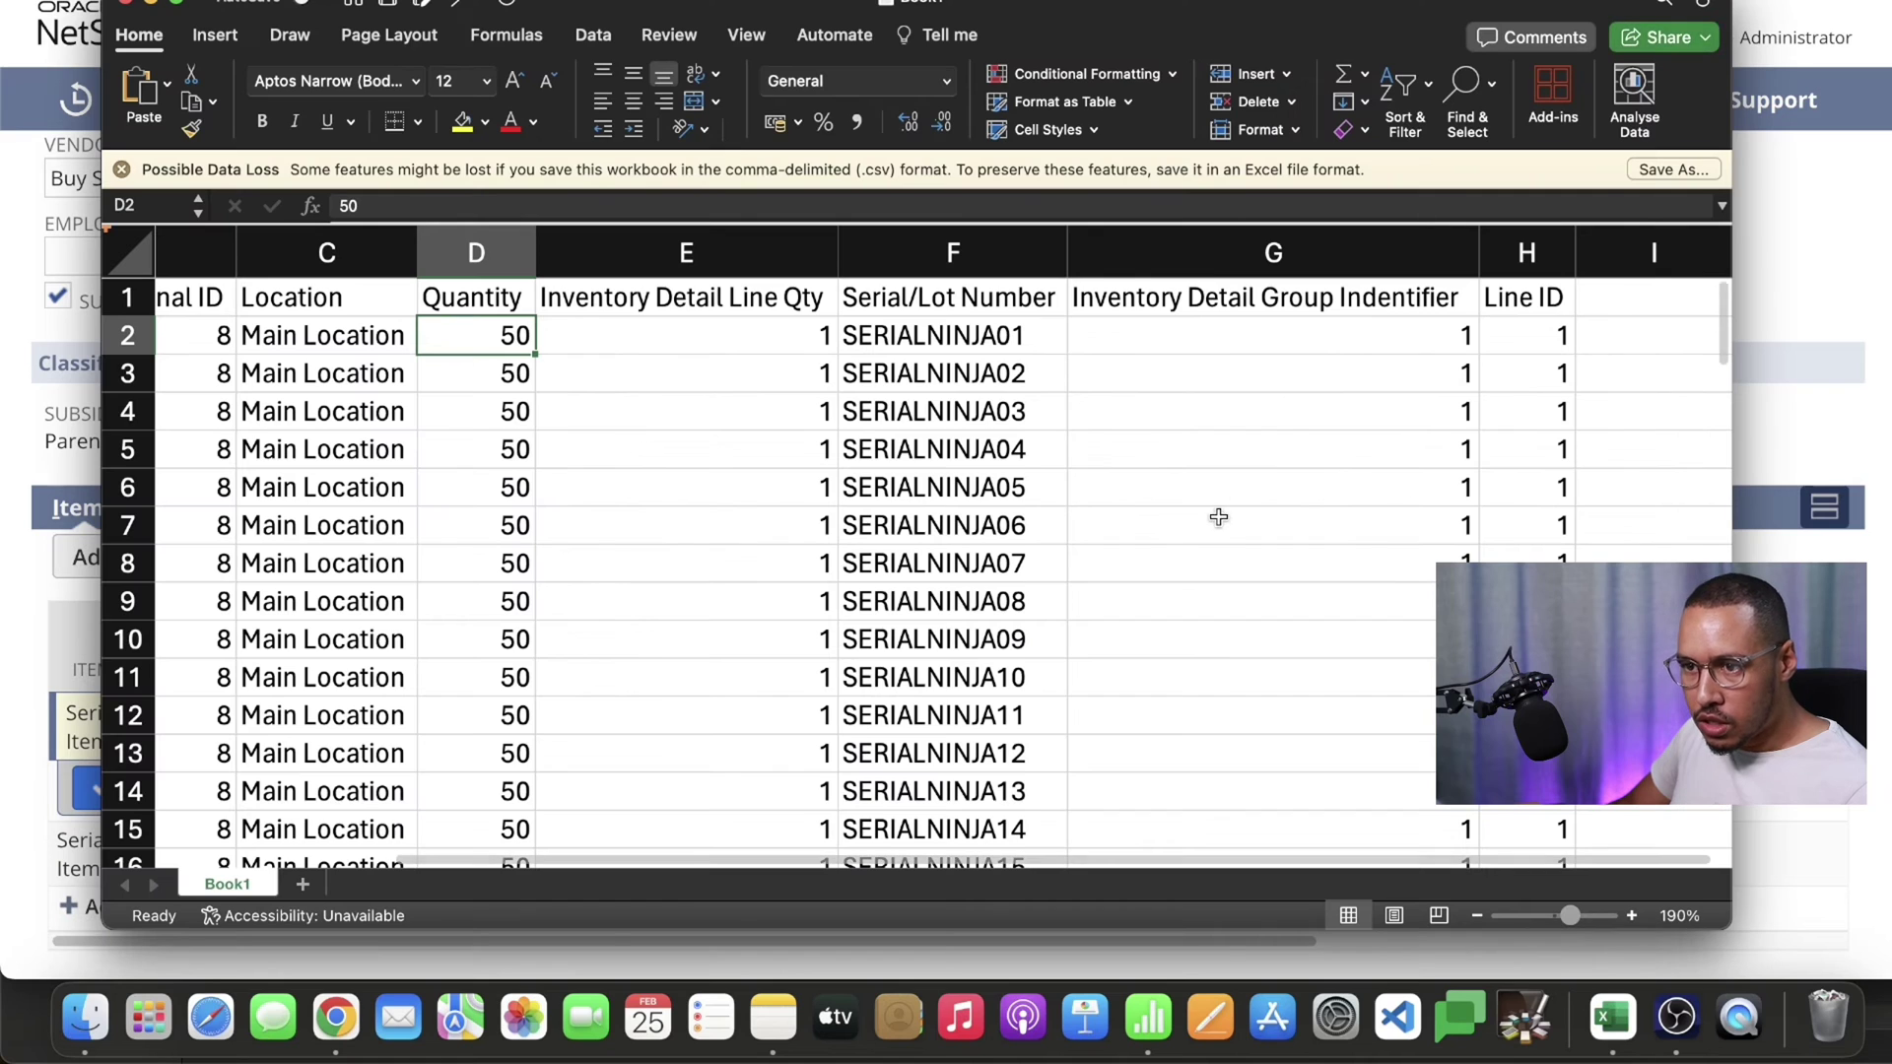
scroll(876, 564, down, 15)
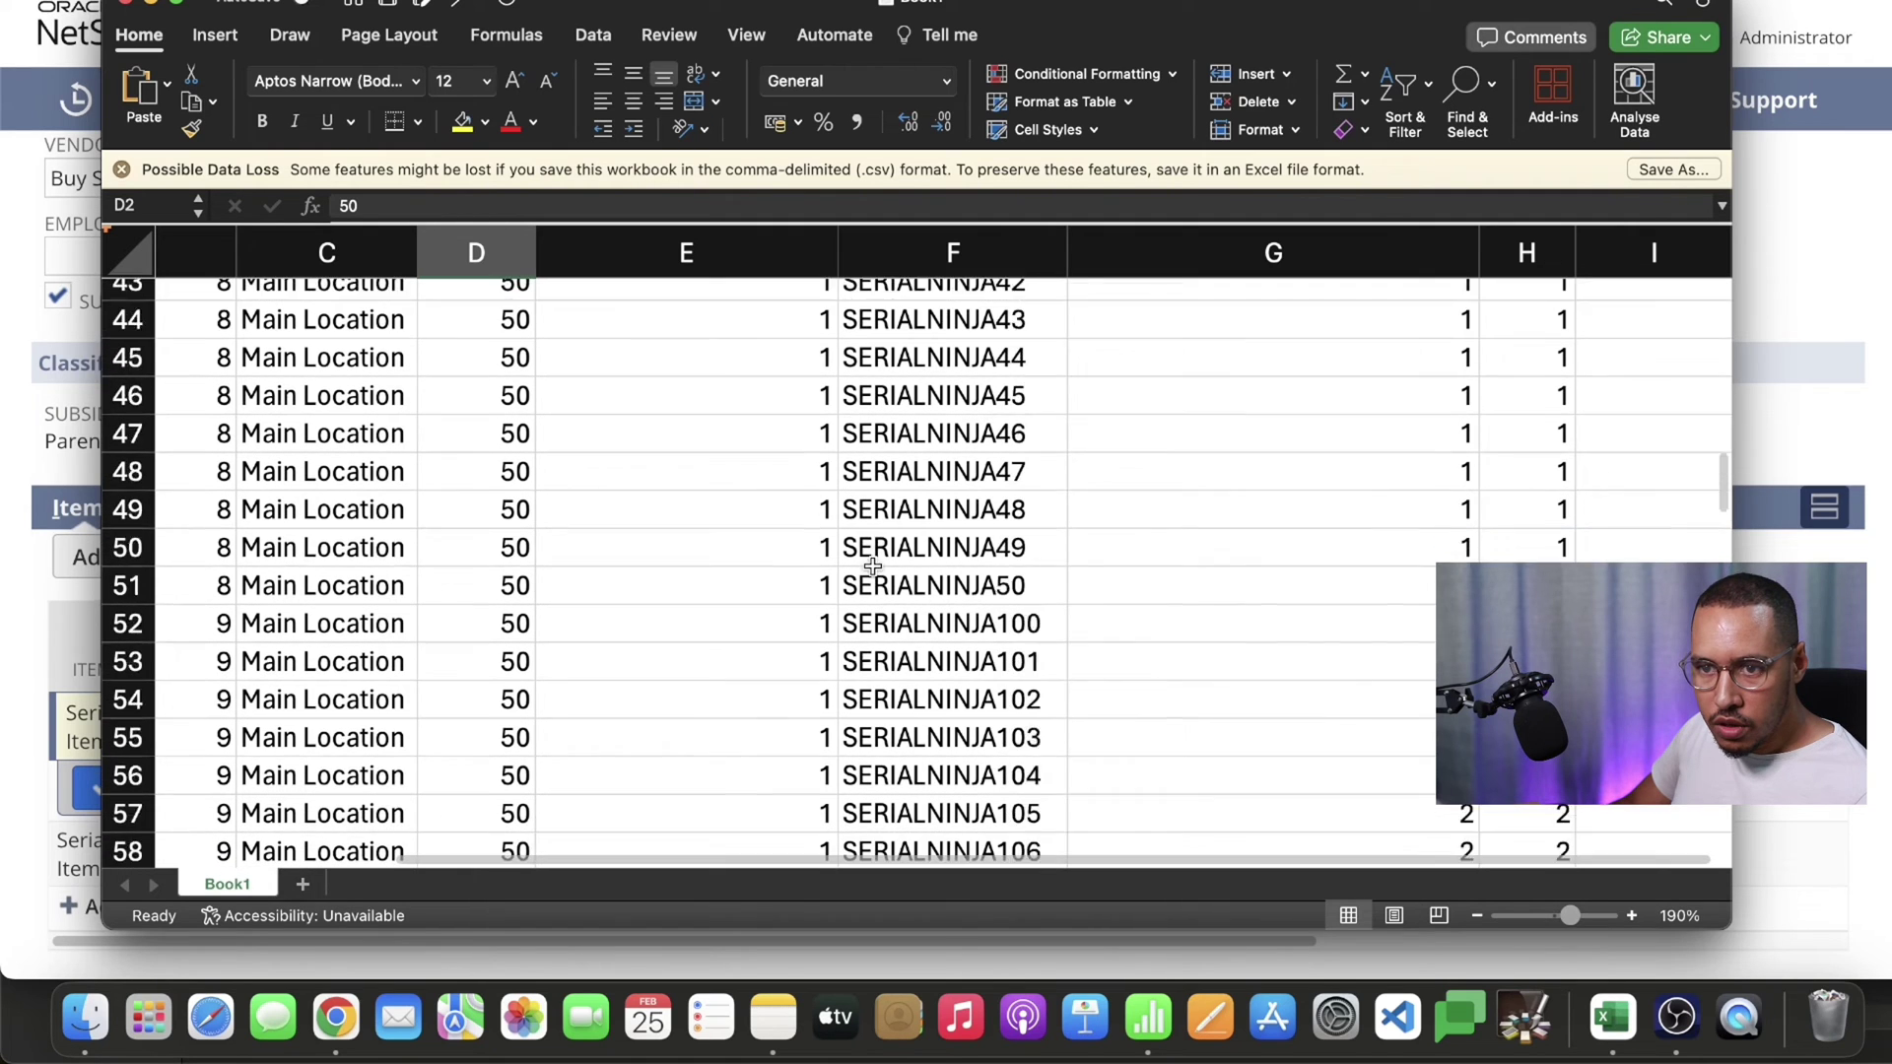
scroll(276, 423, up, 7)
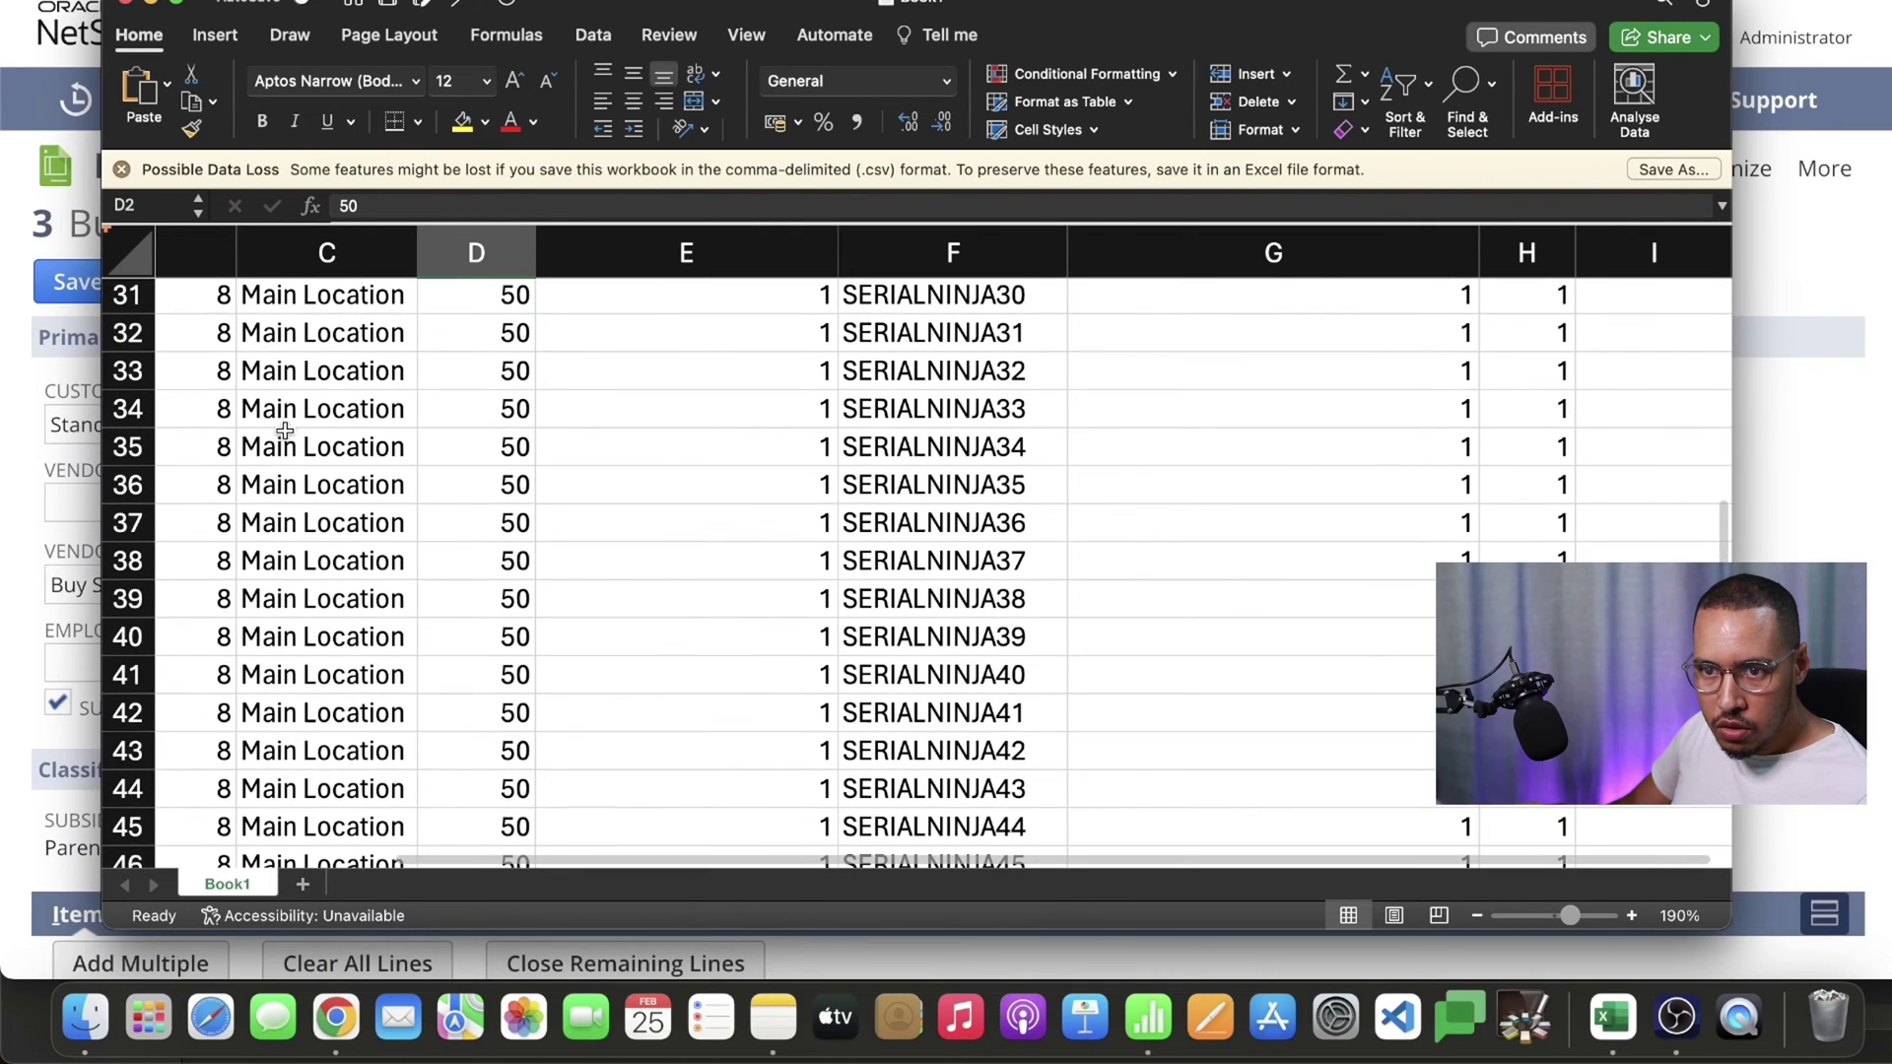
click(196, 253)
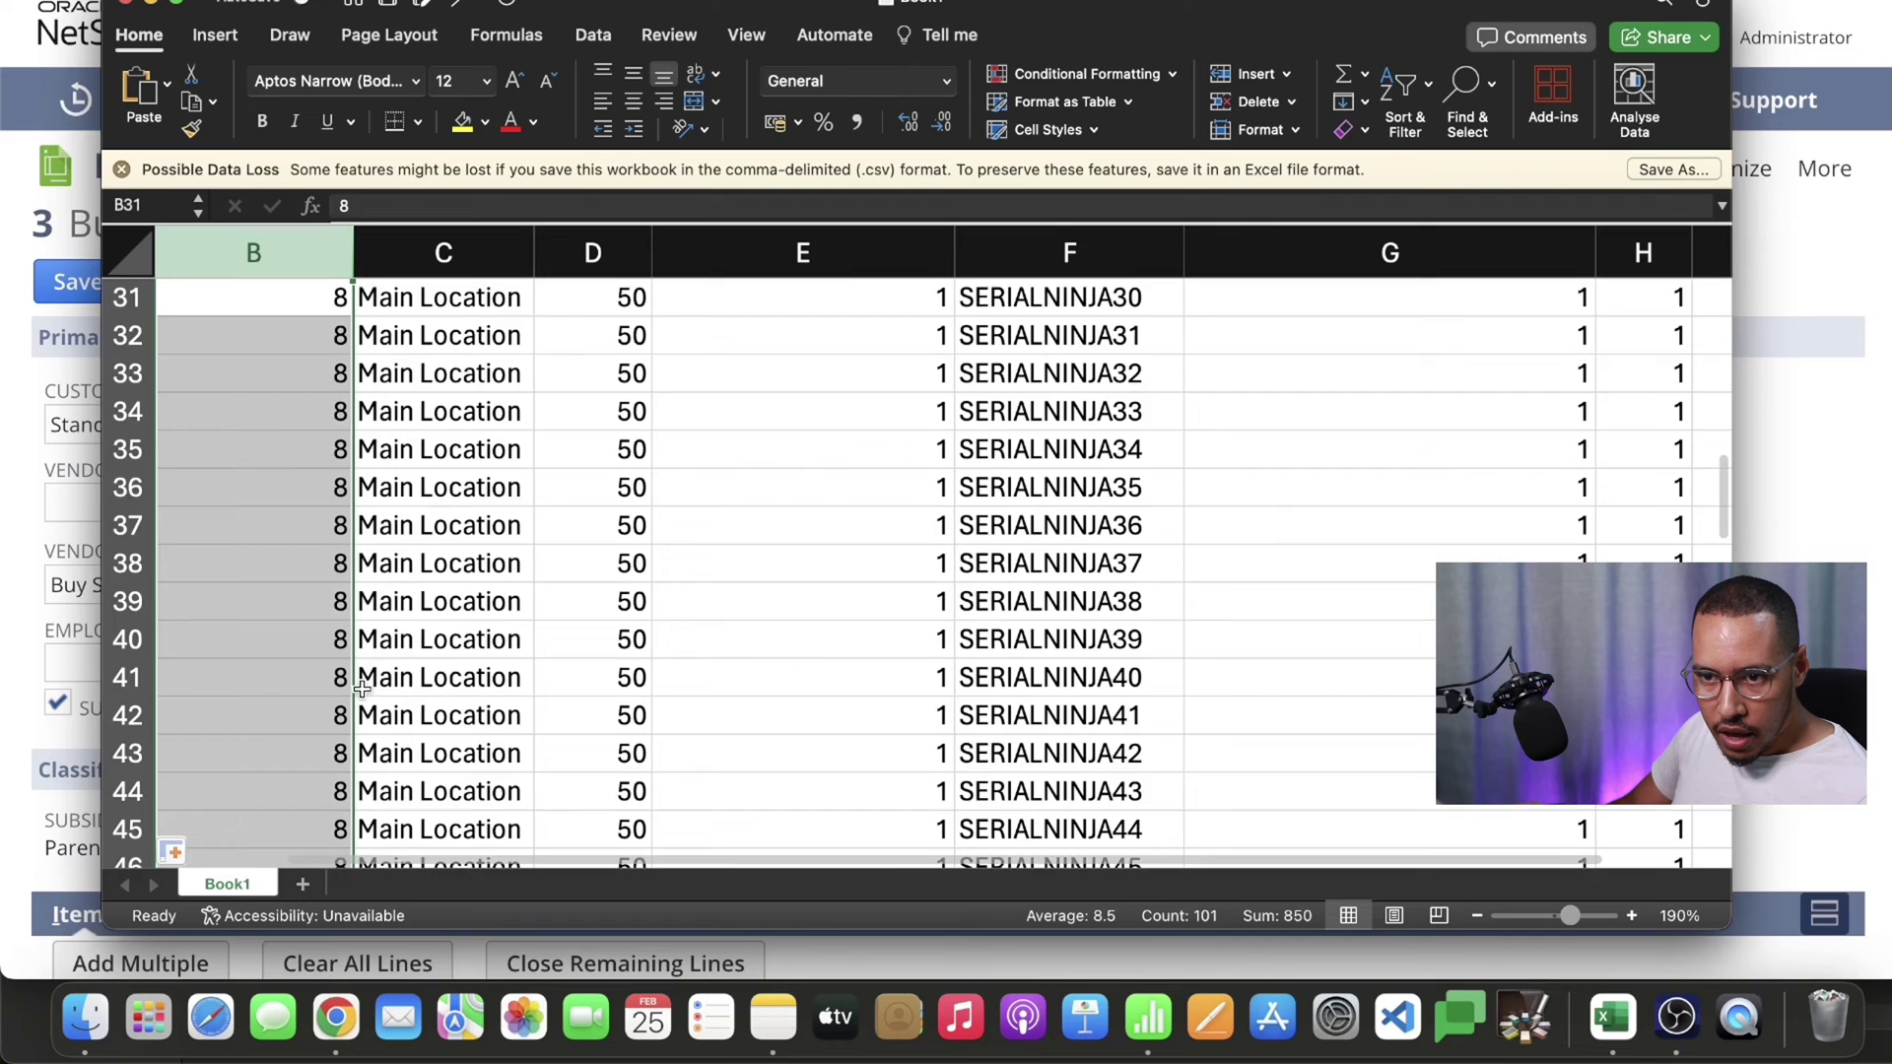
scroll(329, 616, down, 4)
scroll(329, 616, down, 5)
scroll(296, 414, up, 5)
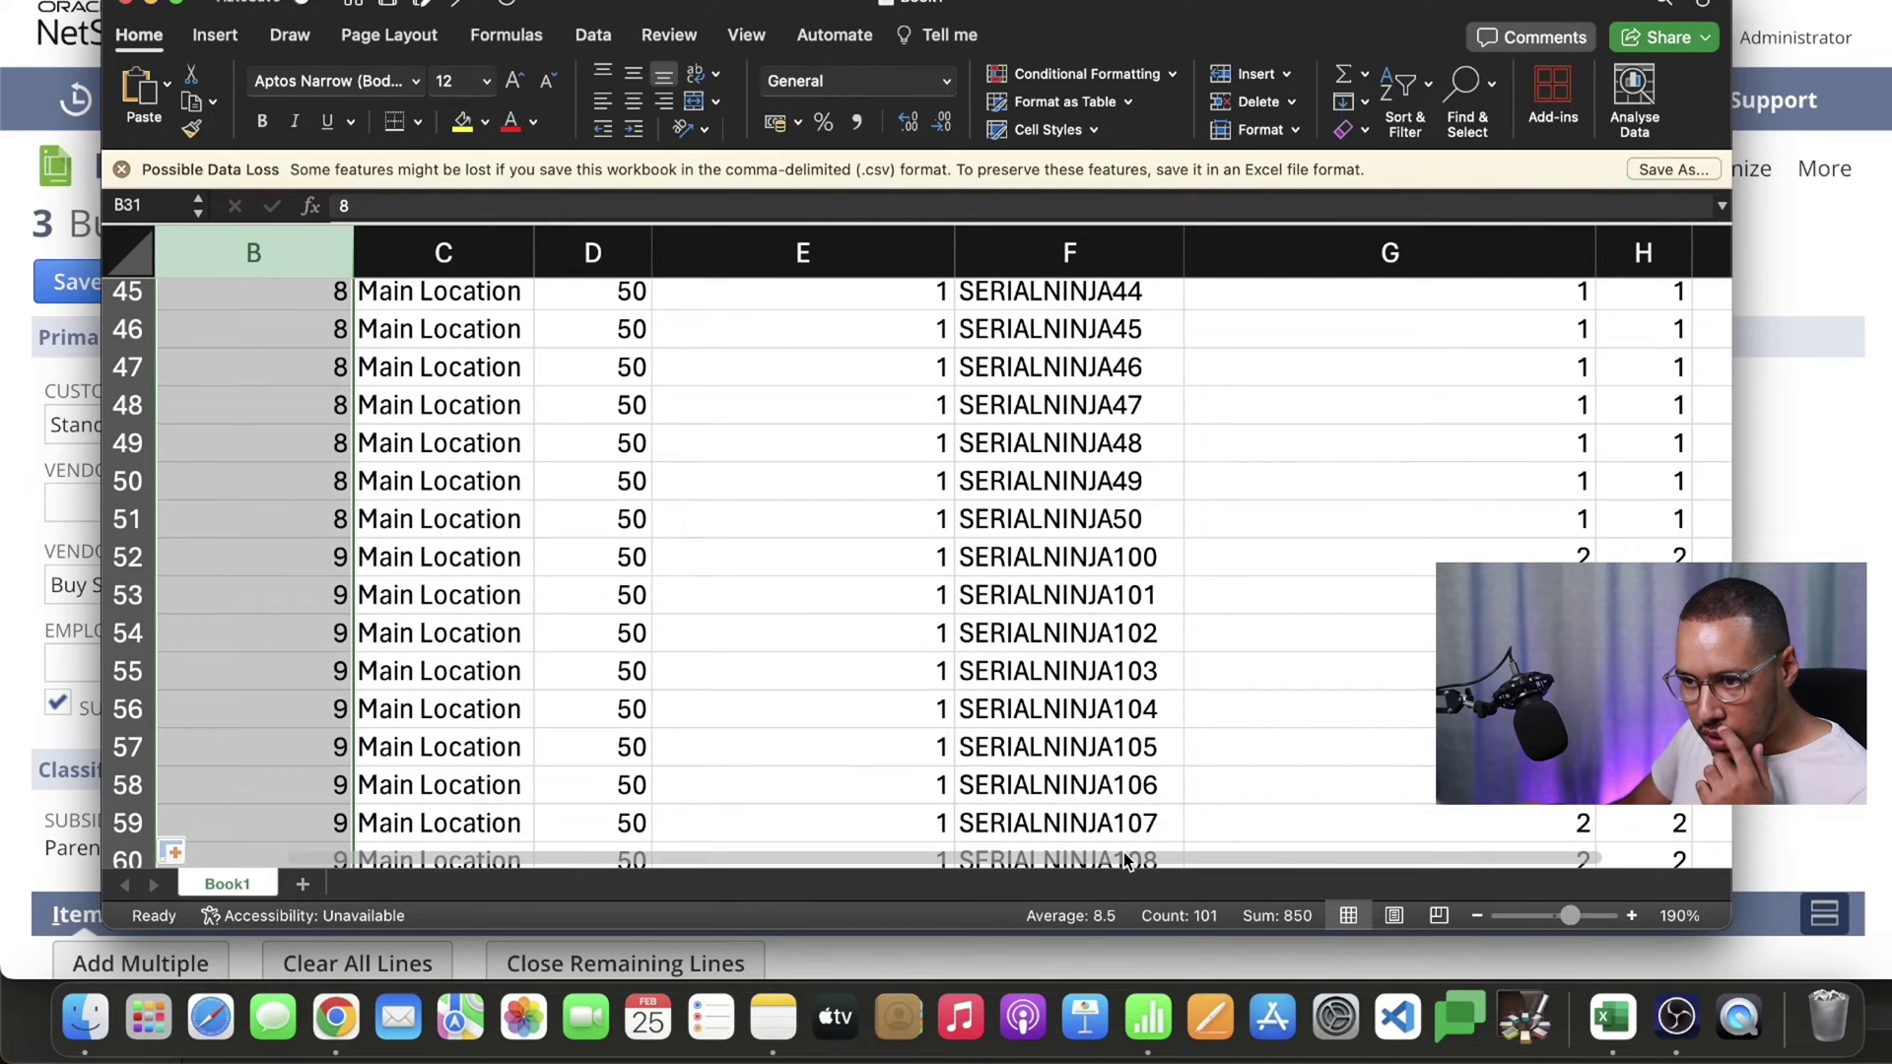
scroll(1123, 853, right, 2)
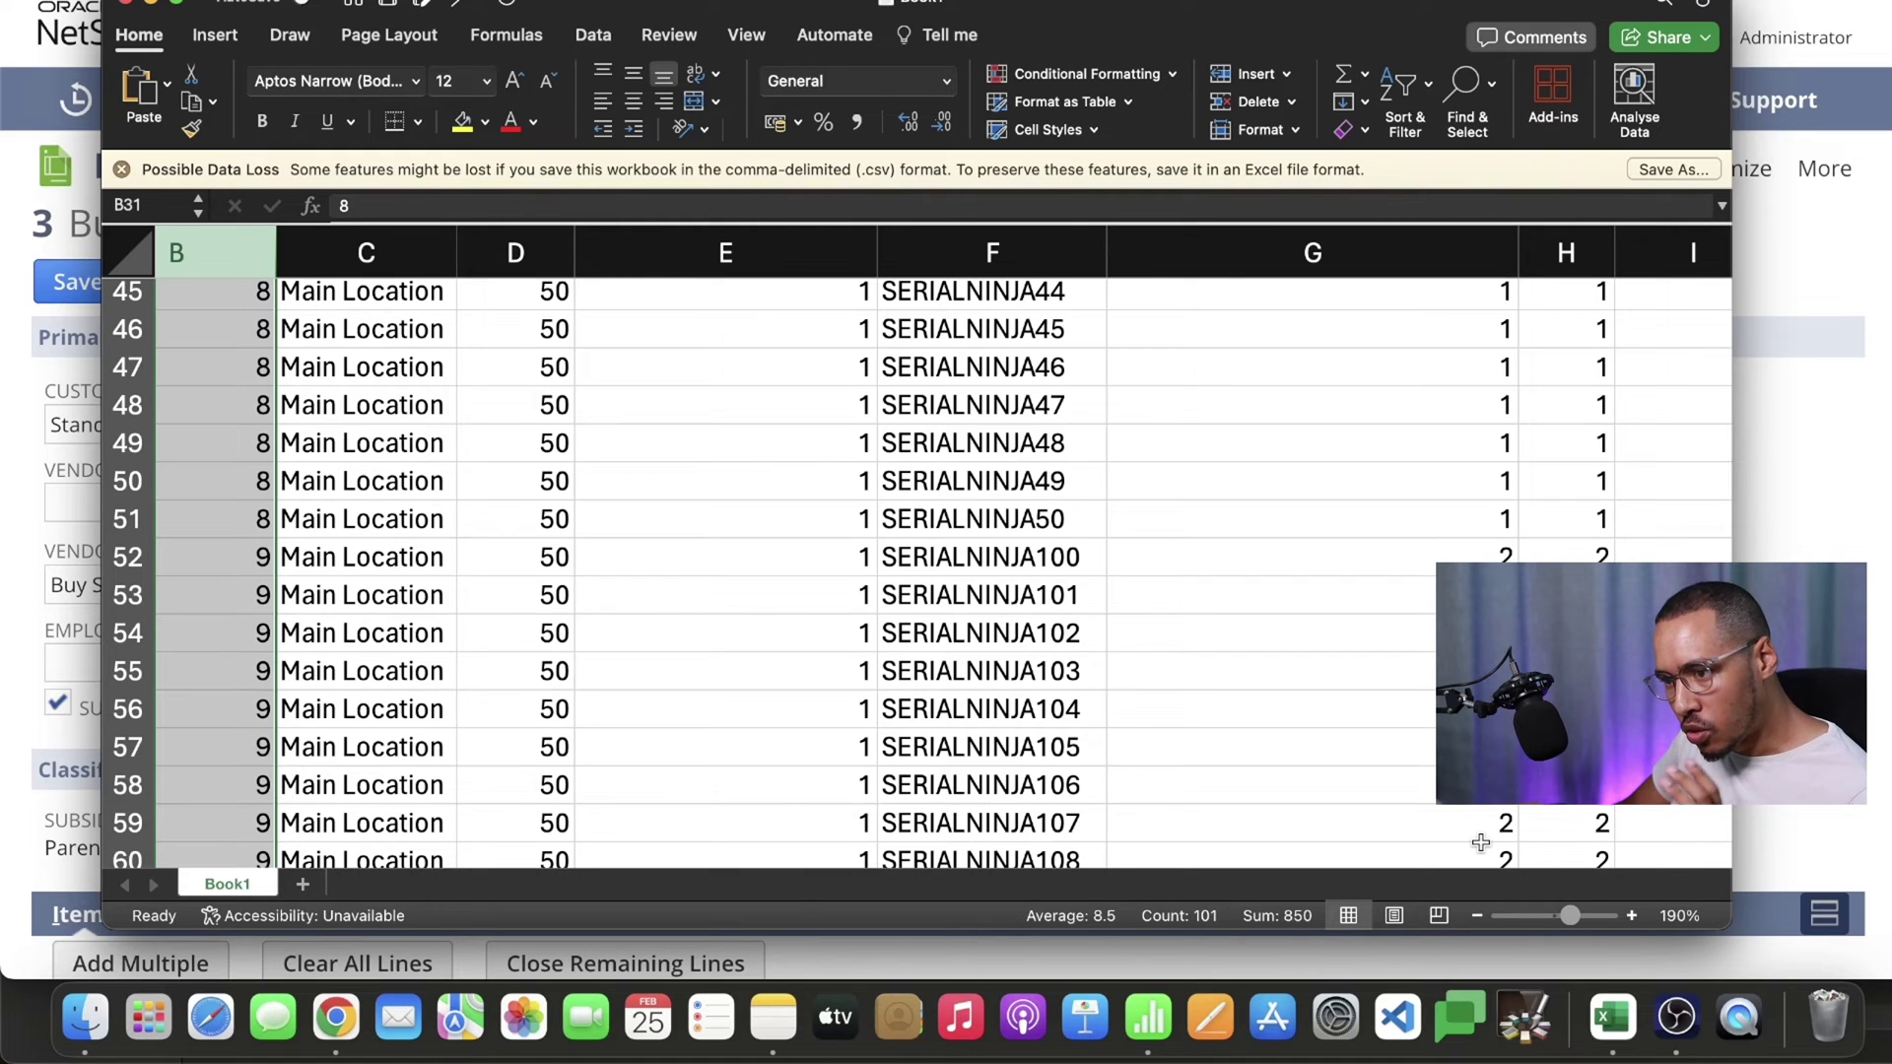
scroll(1656, 492, up, 15)
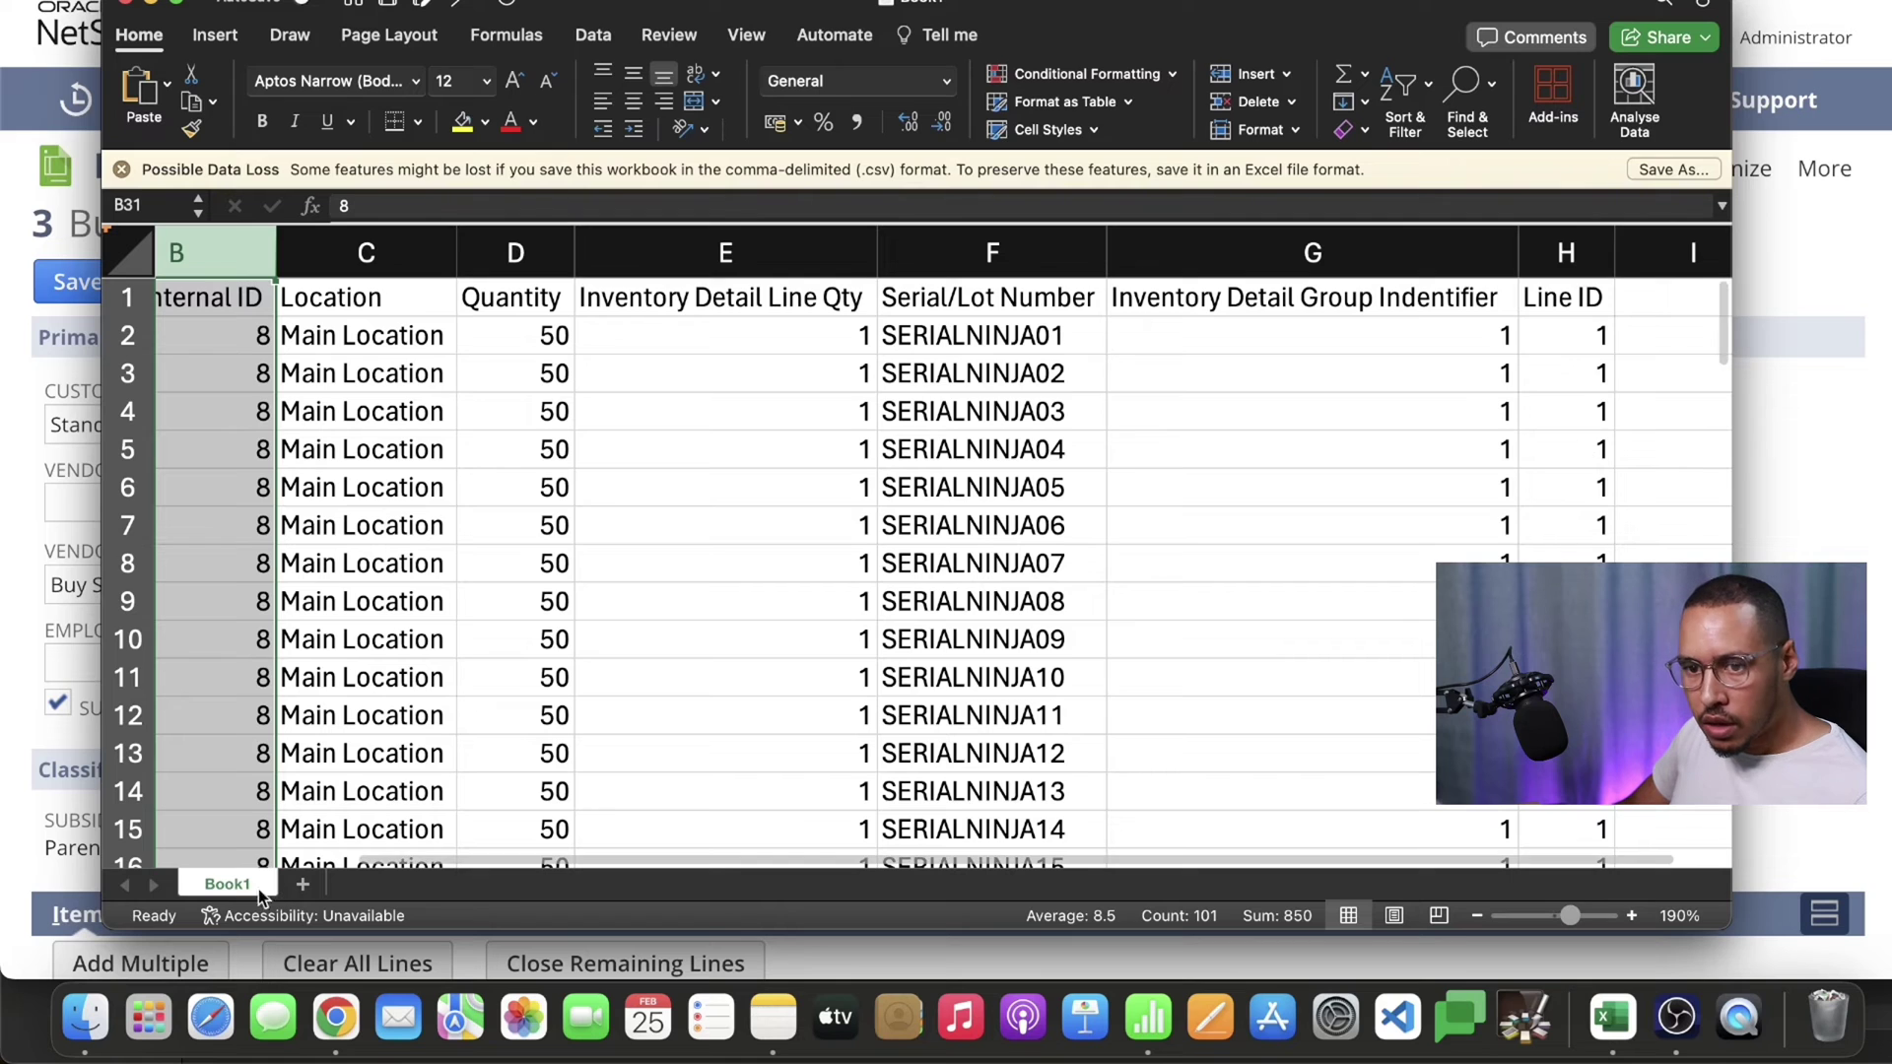
Step: Return to purchase order 3 and review its Pending Receipt form with the 100,000.00 total
click(37, 867)
scroll(265, 807, down, 5)
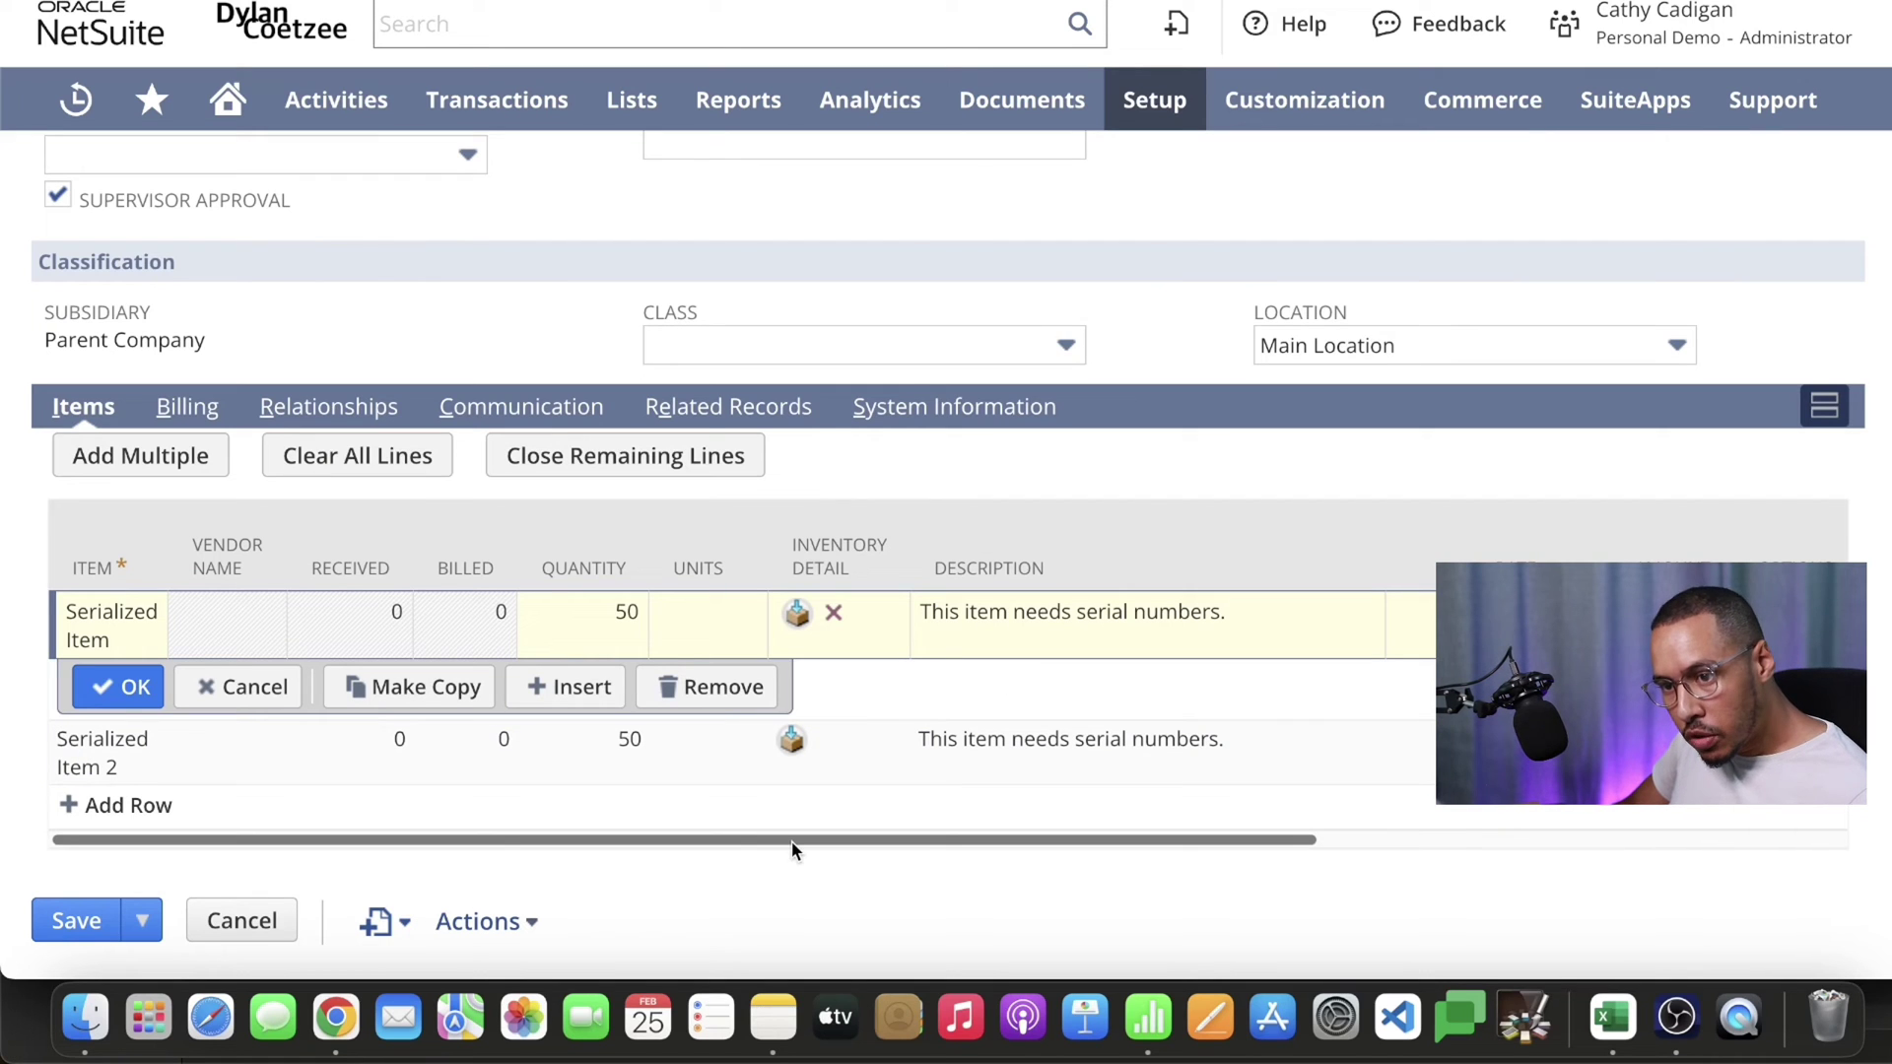
scroll(792, 842, up, 5)
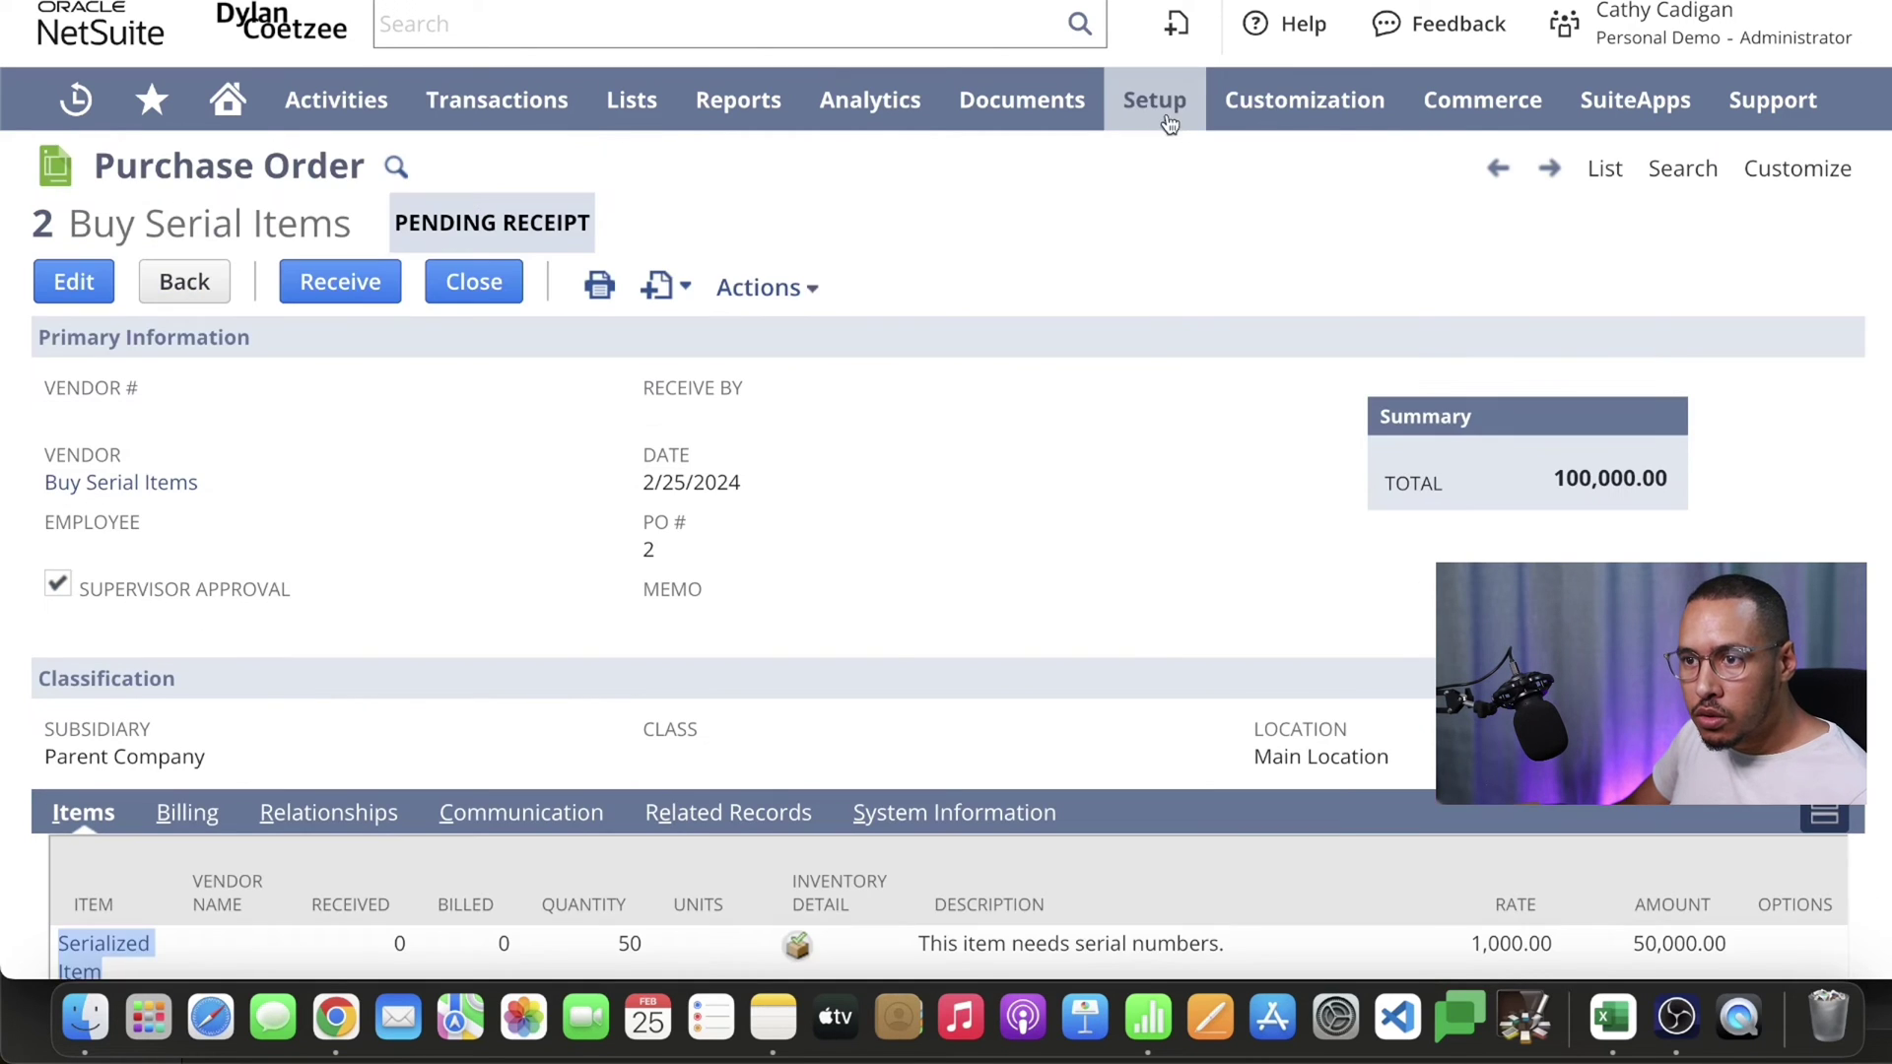
Step: Start a Transactions / Purchase Order CSV import with Book1.csv uploaded from Downloads
mouse_move(1162, 103)
mouse_move(1182, 683)
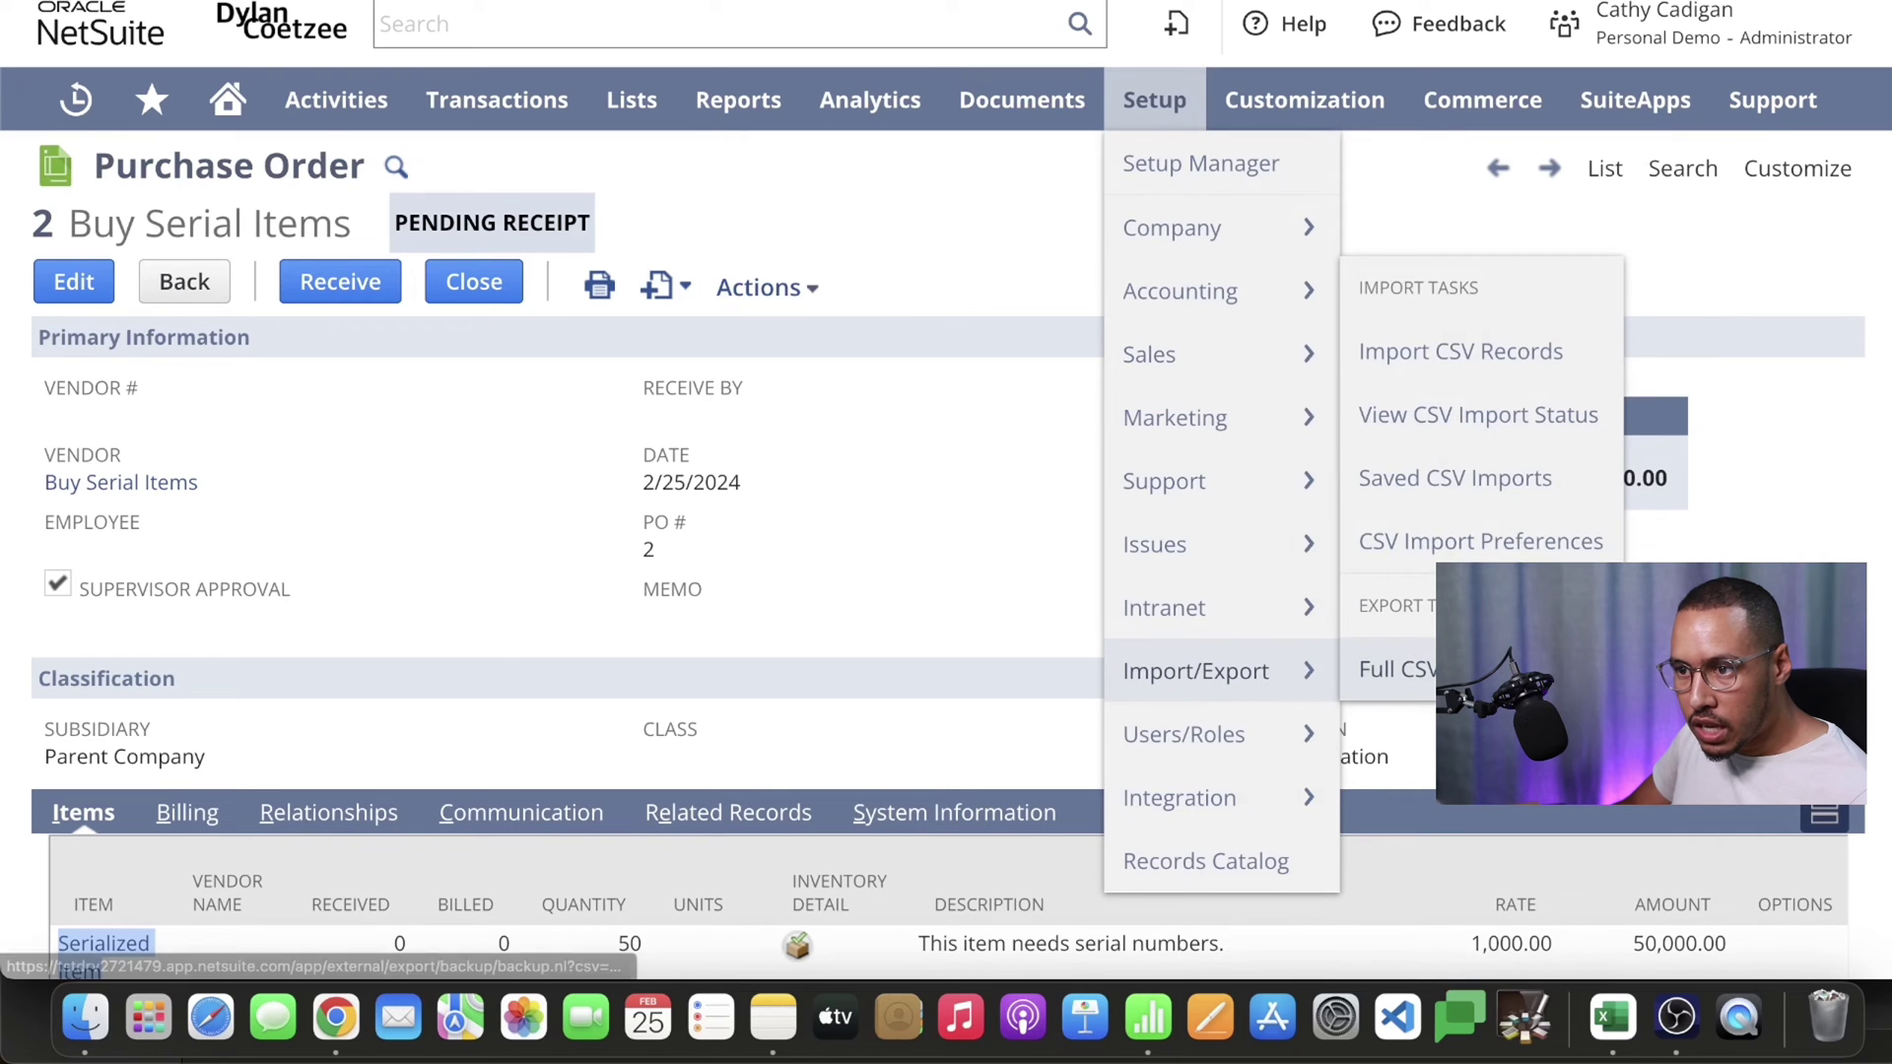
click(1470, 492)
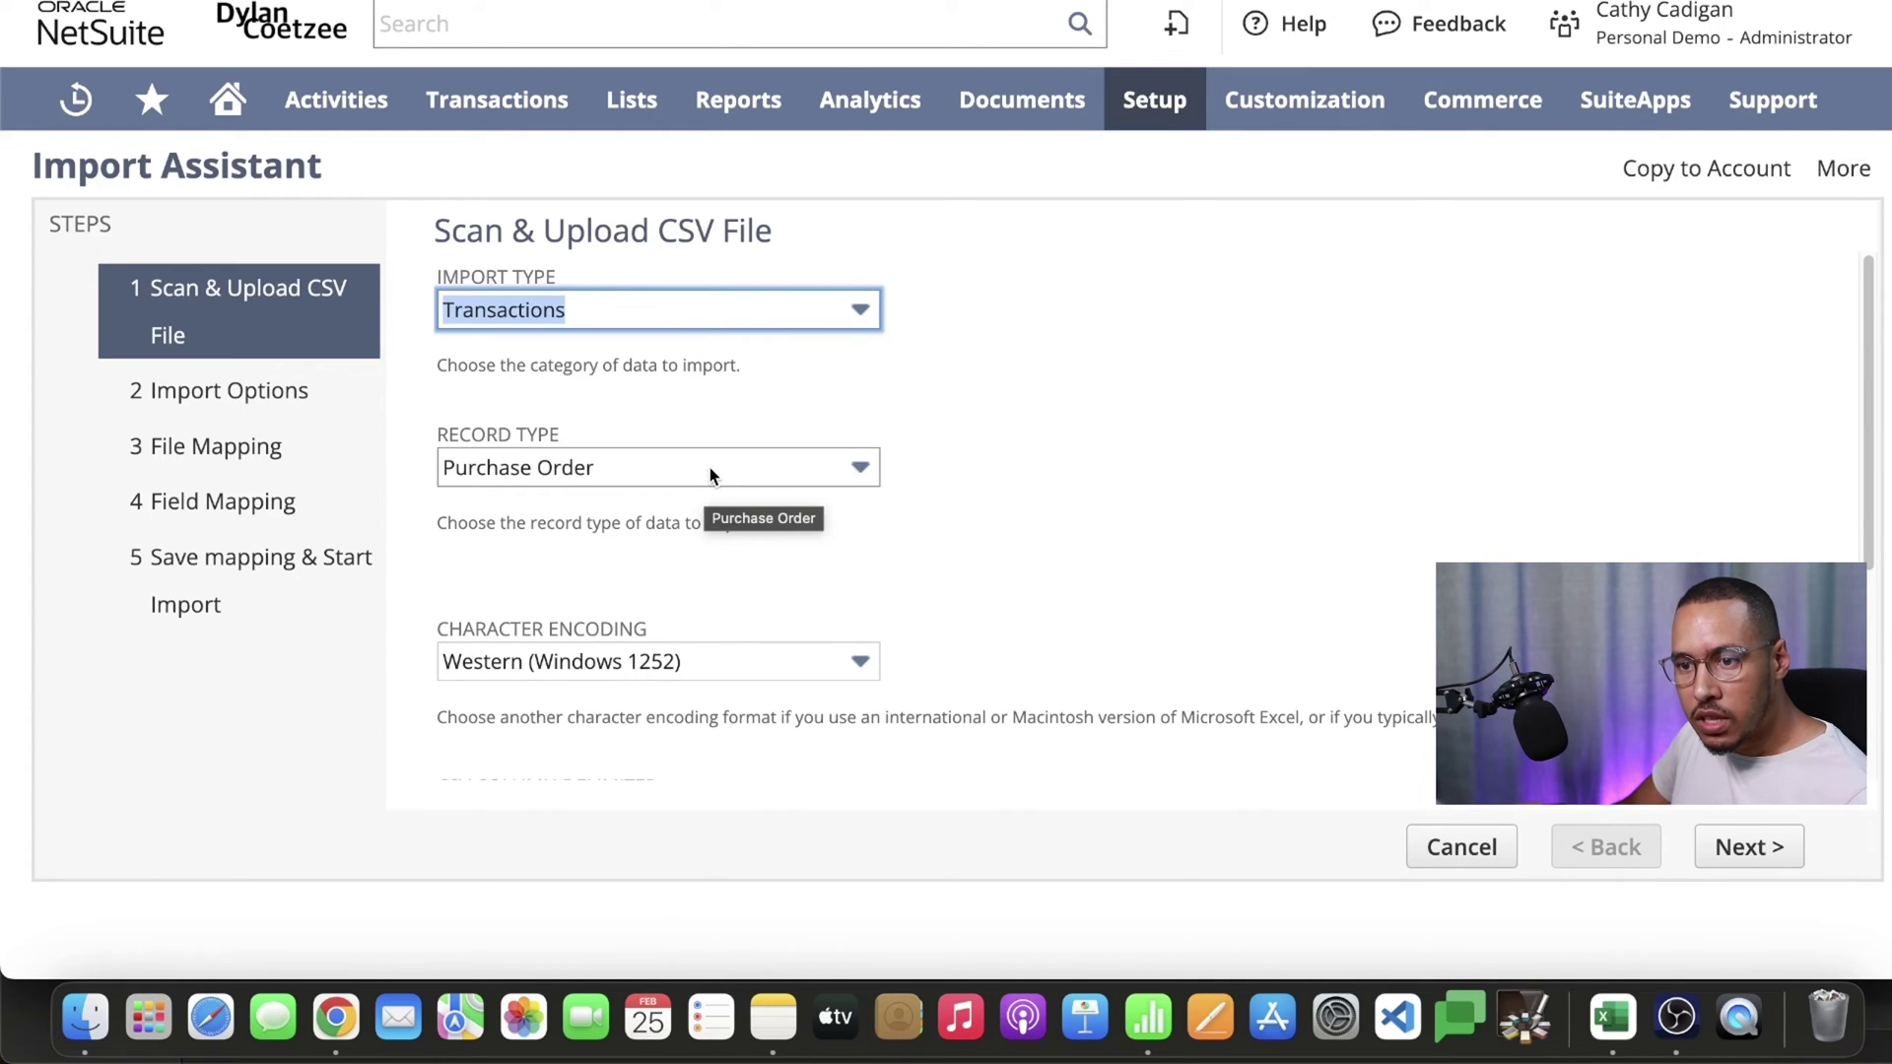
scroll(544, 669, down, 4)
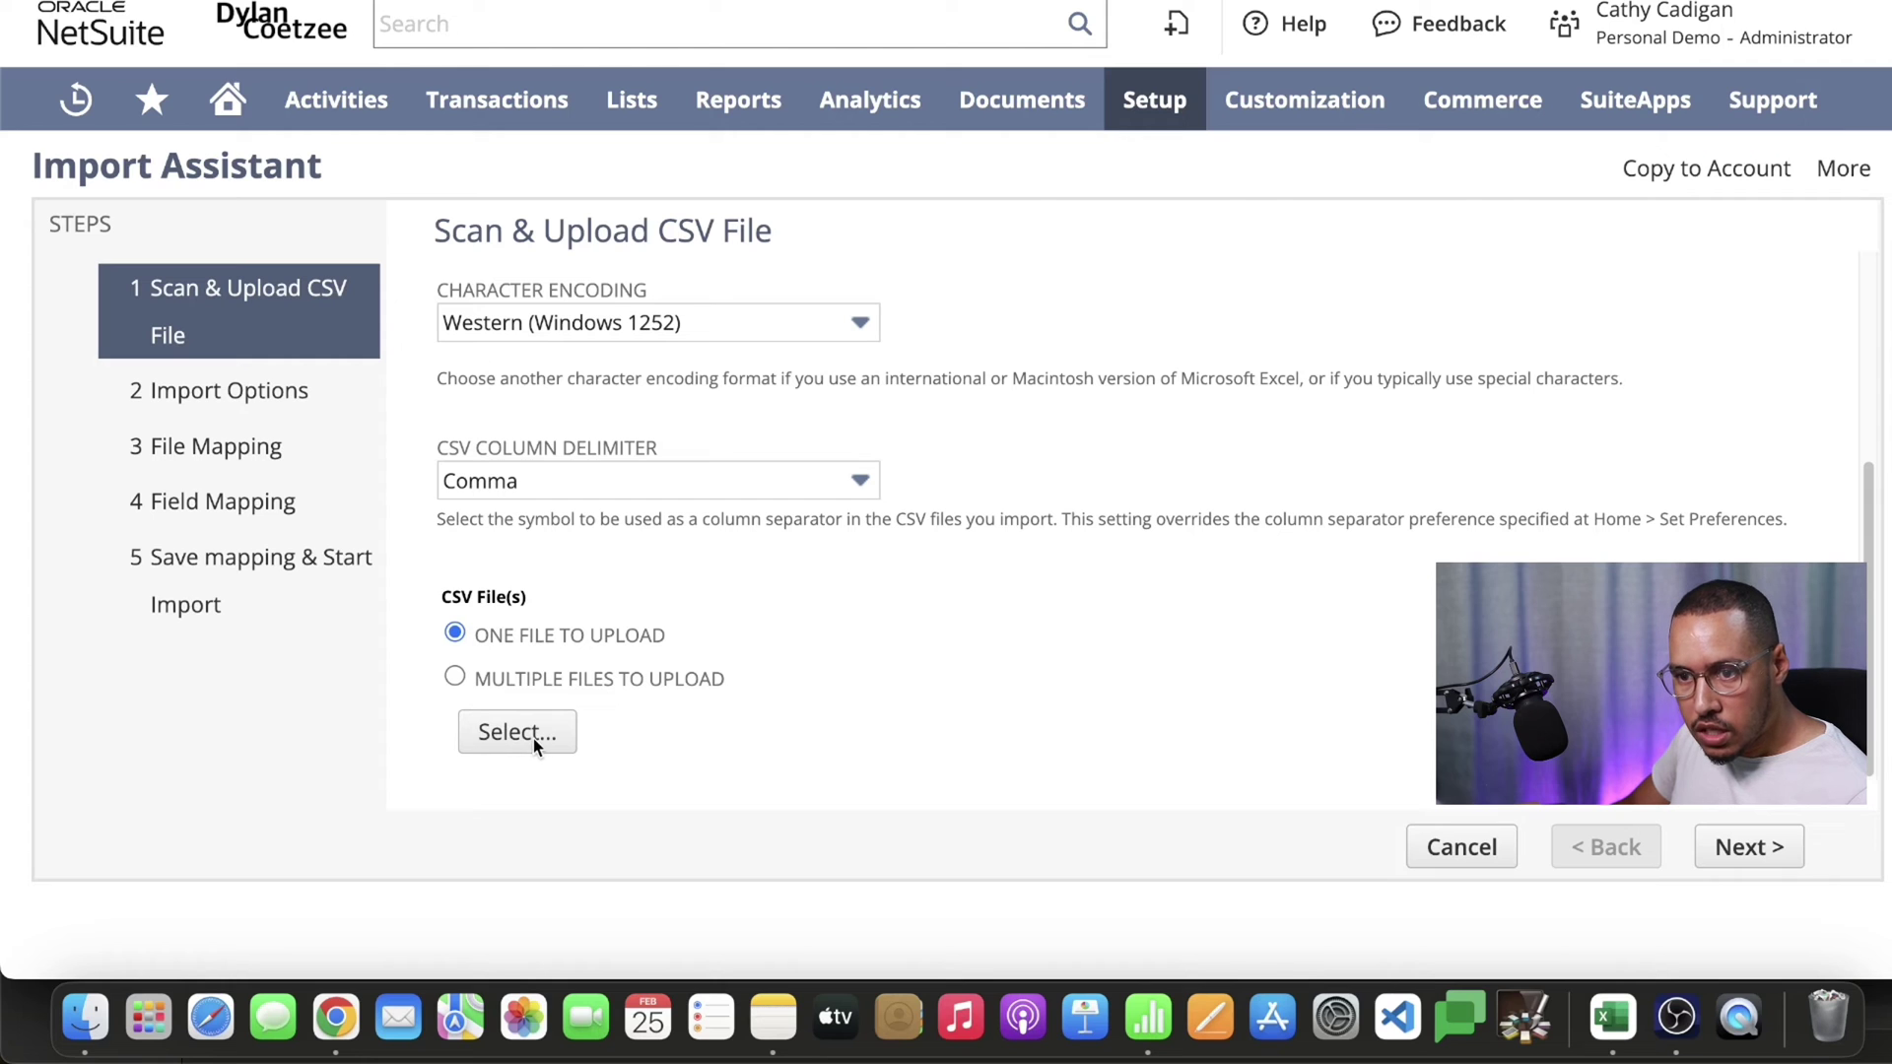
click(506, 734)
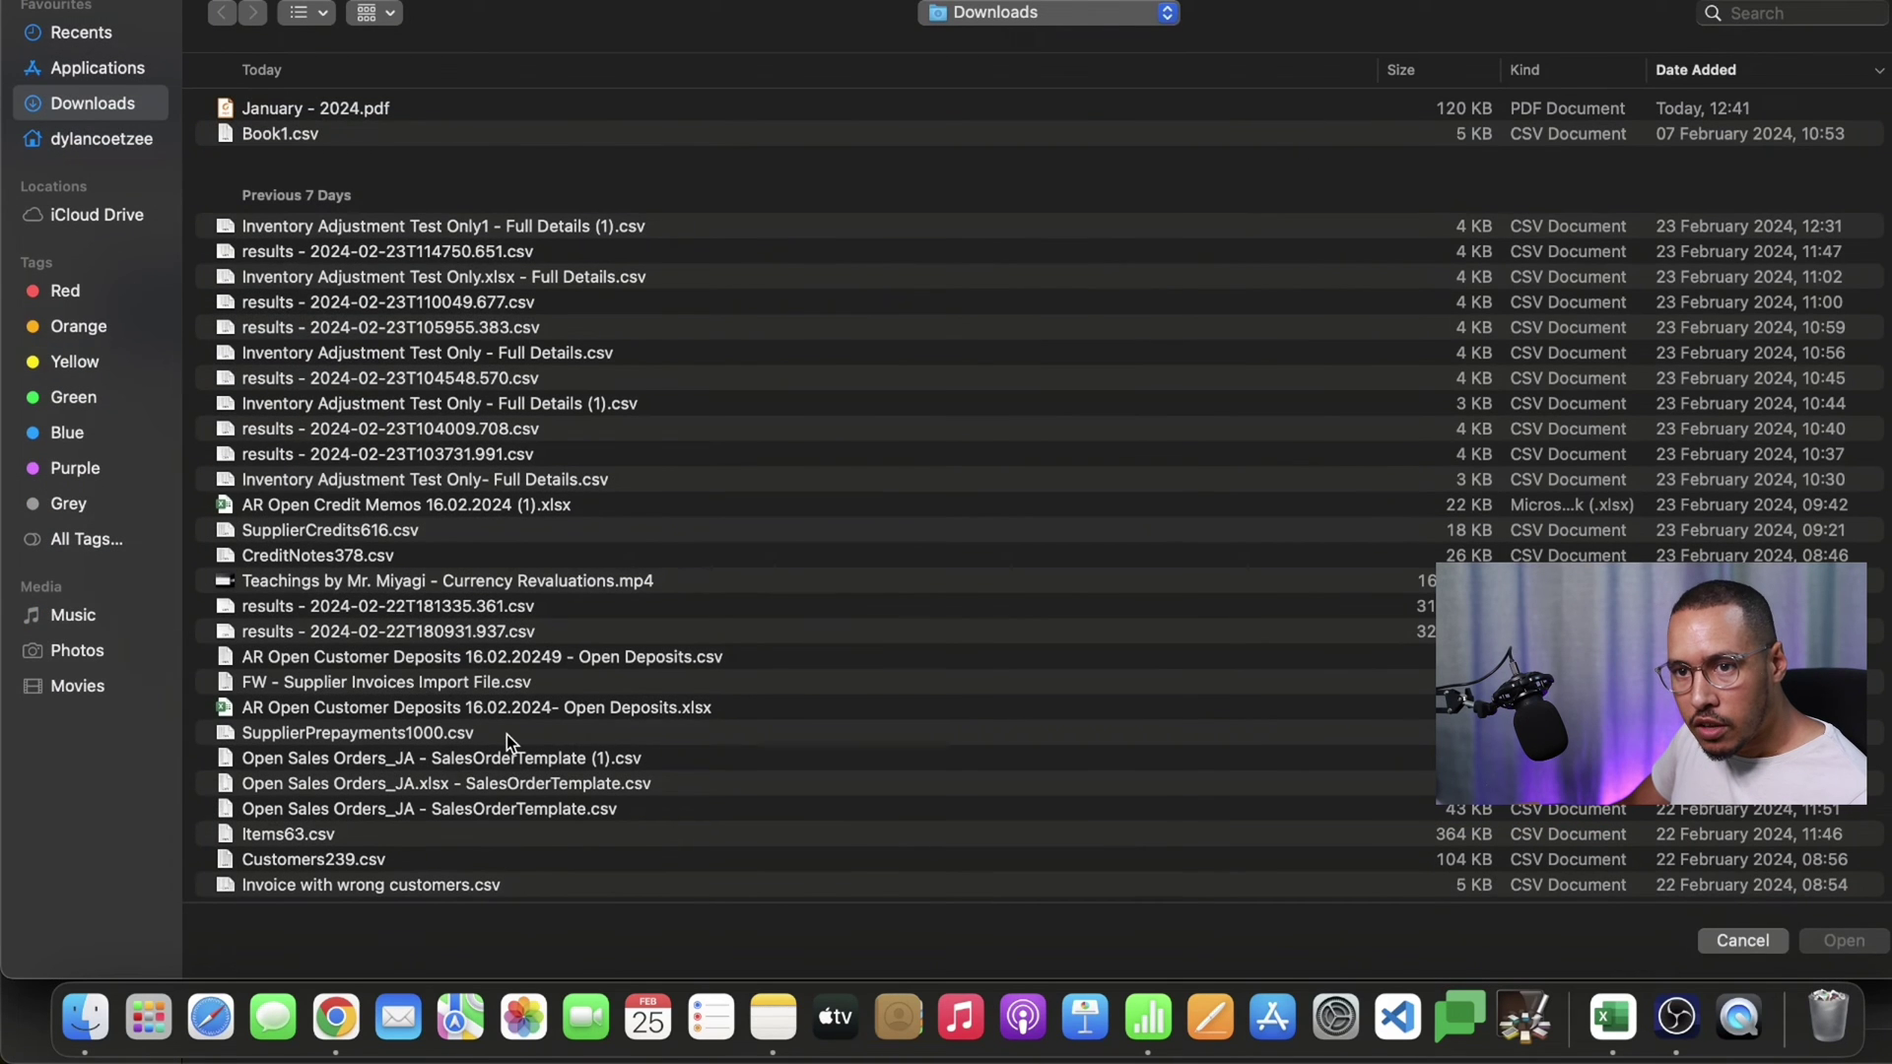
click(287, 133)
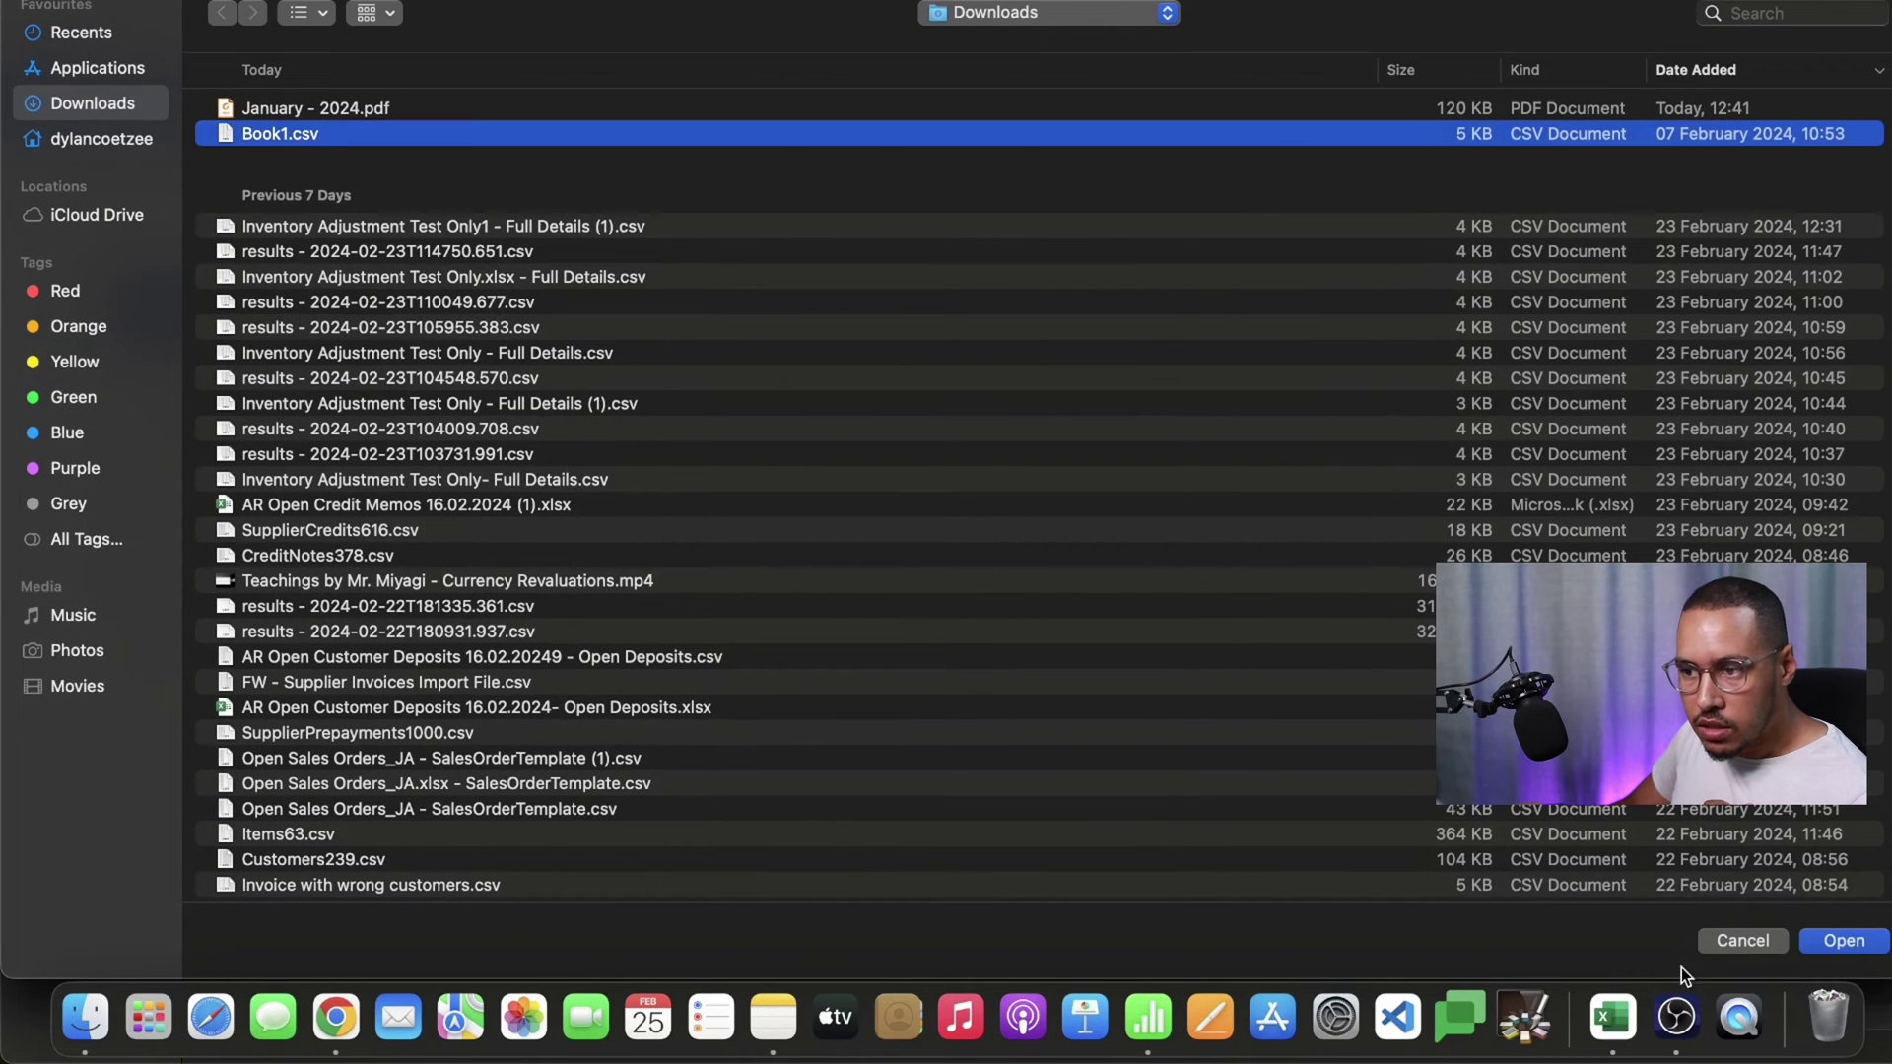
click(1842, 941)
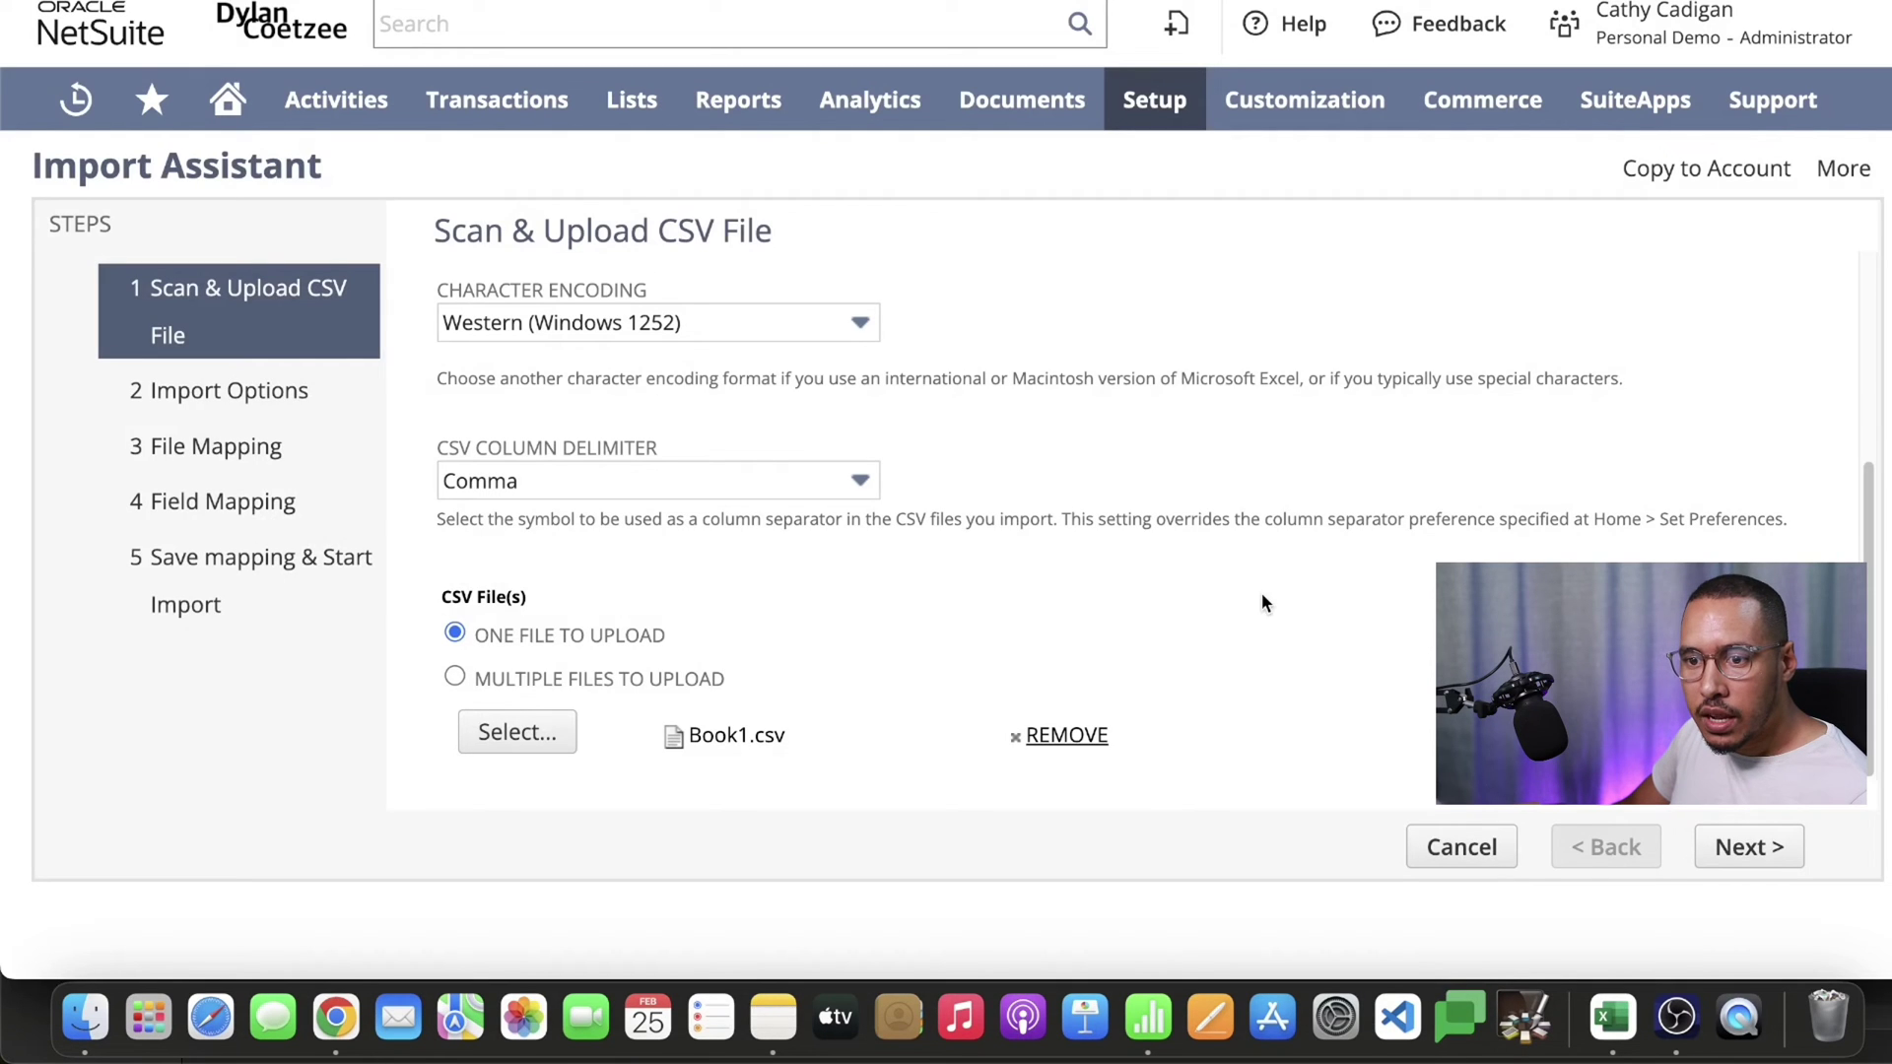
click(1762, 849)
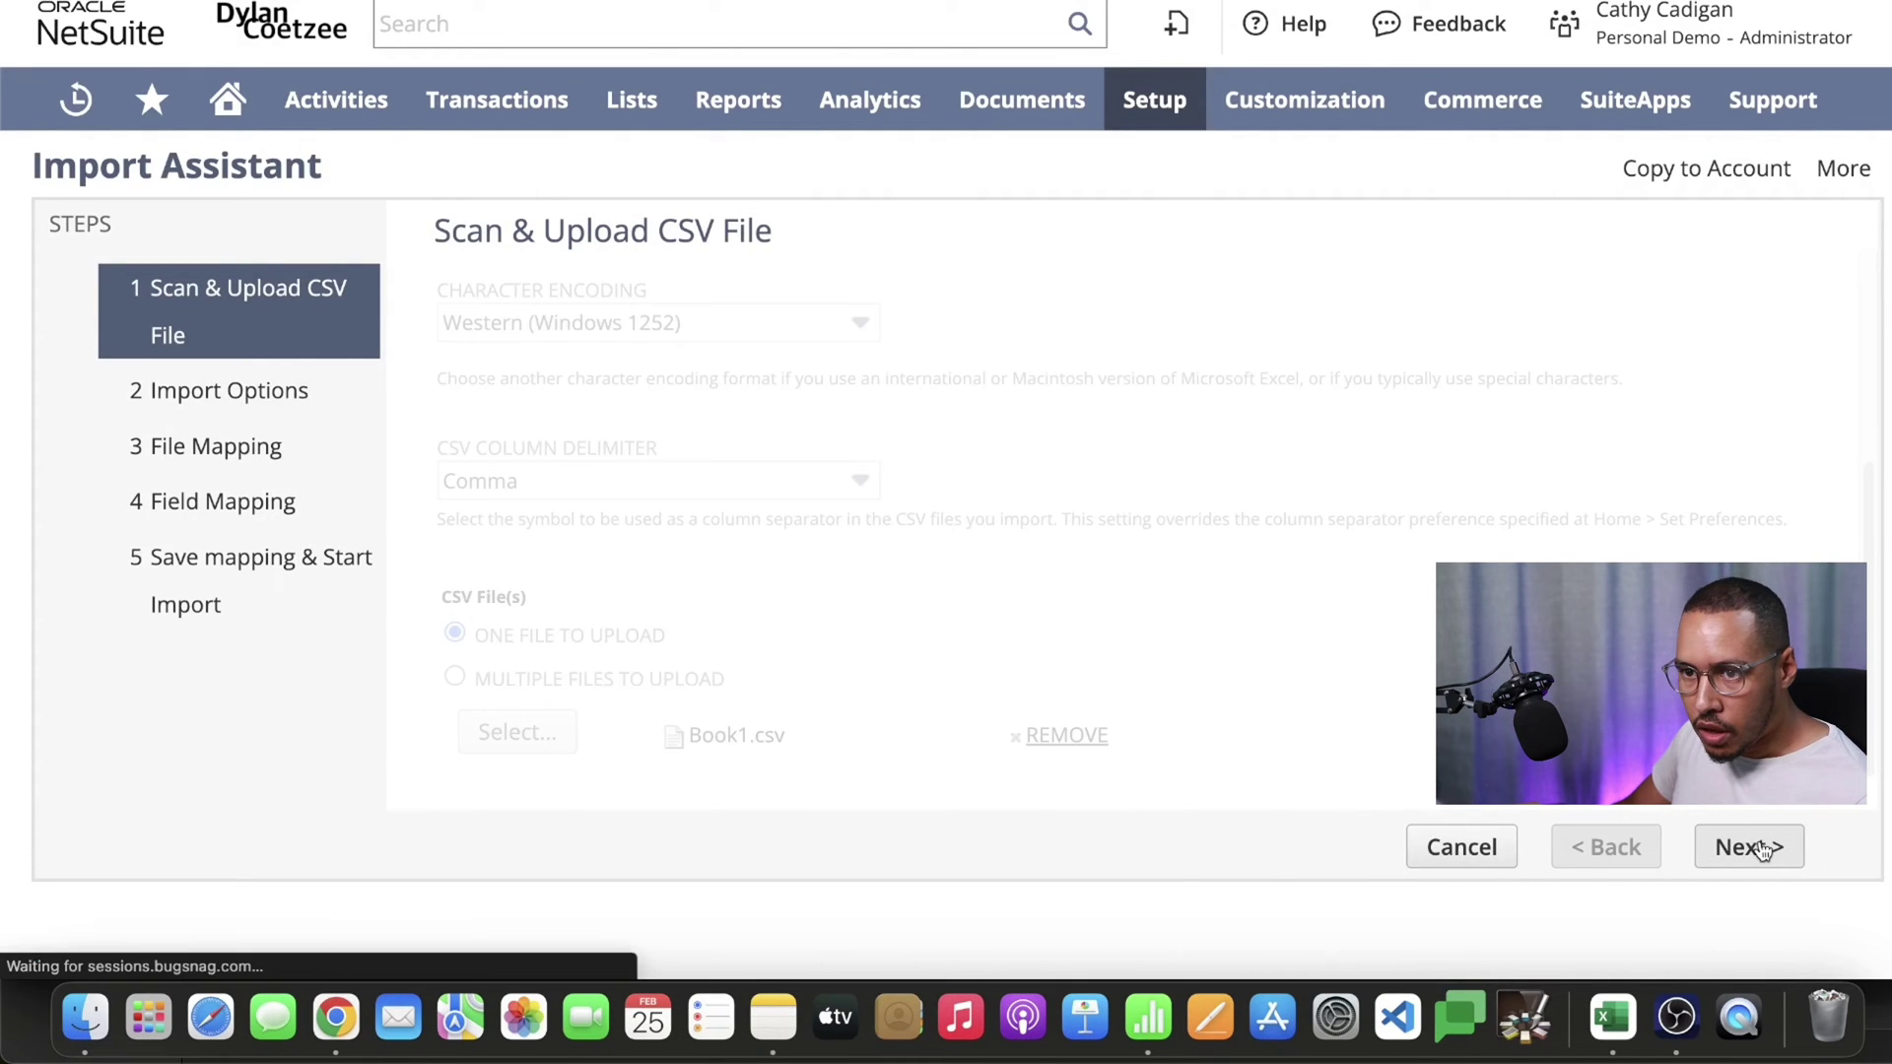
Step: Advance to Field Mapping and expand the Purchase Order - Items fields beside Book1.csv's columns
scroll(1074, 578, down, 5)
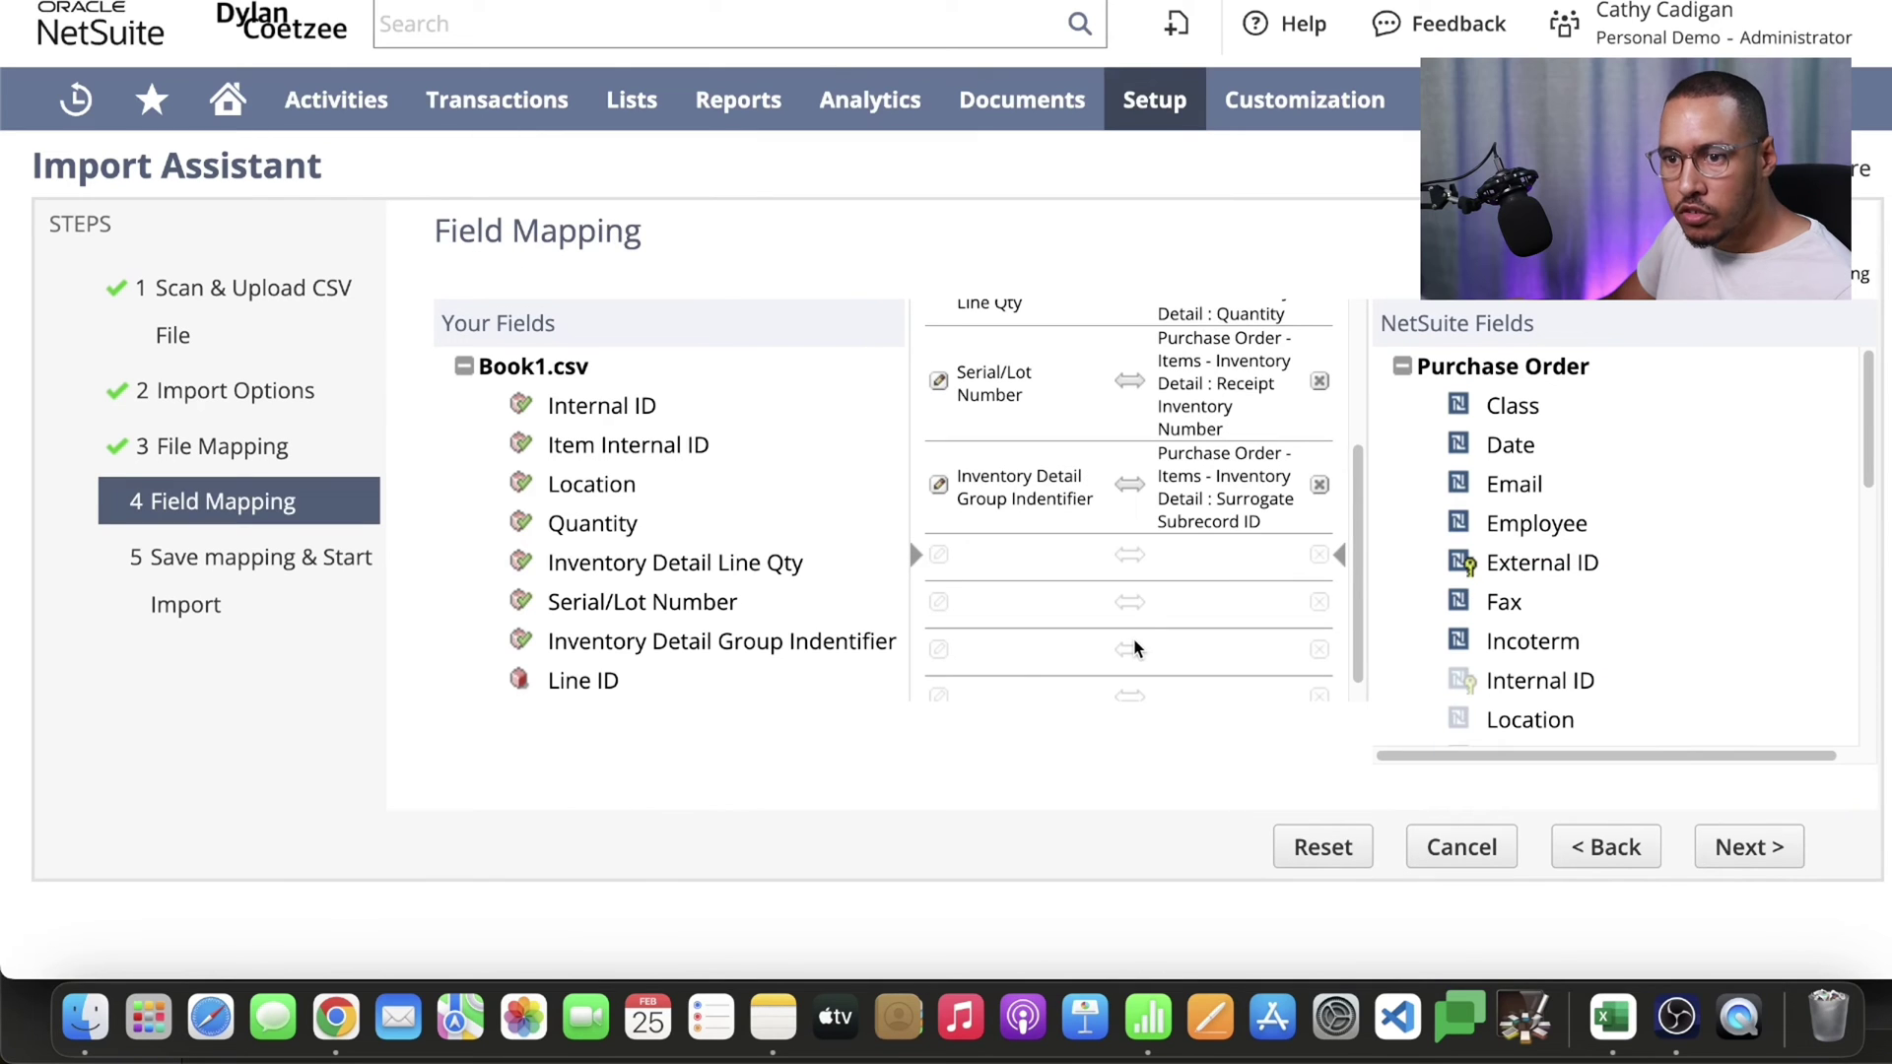
drag(1359, 589, 1350, 352)
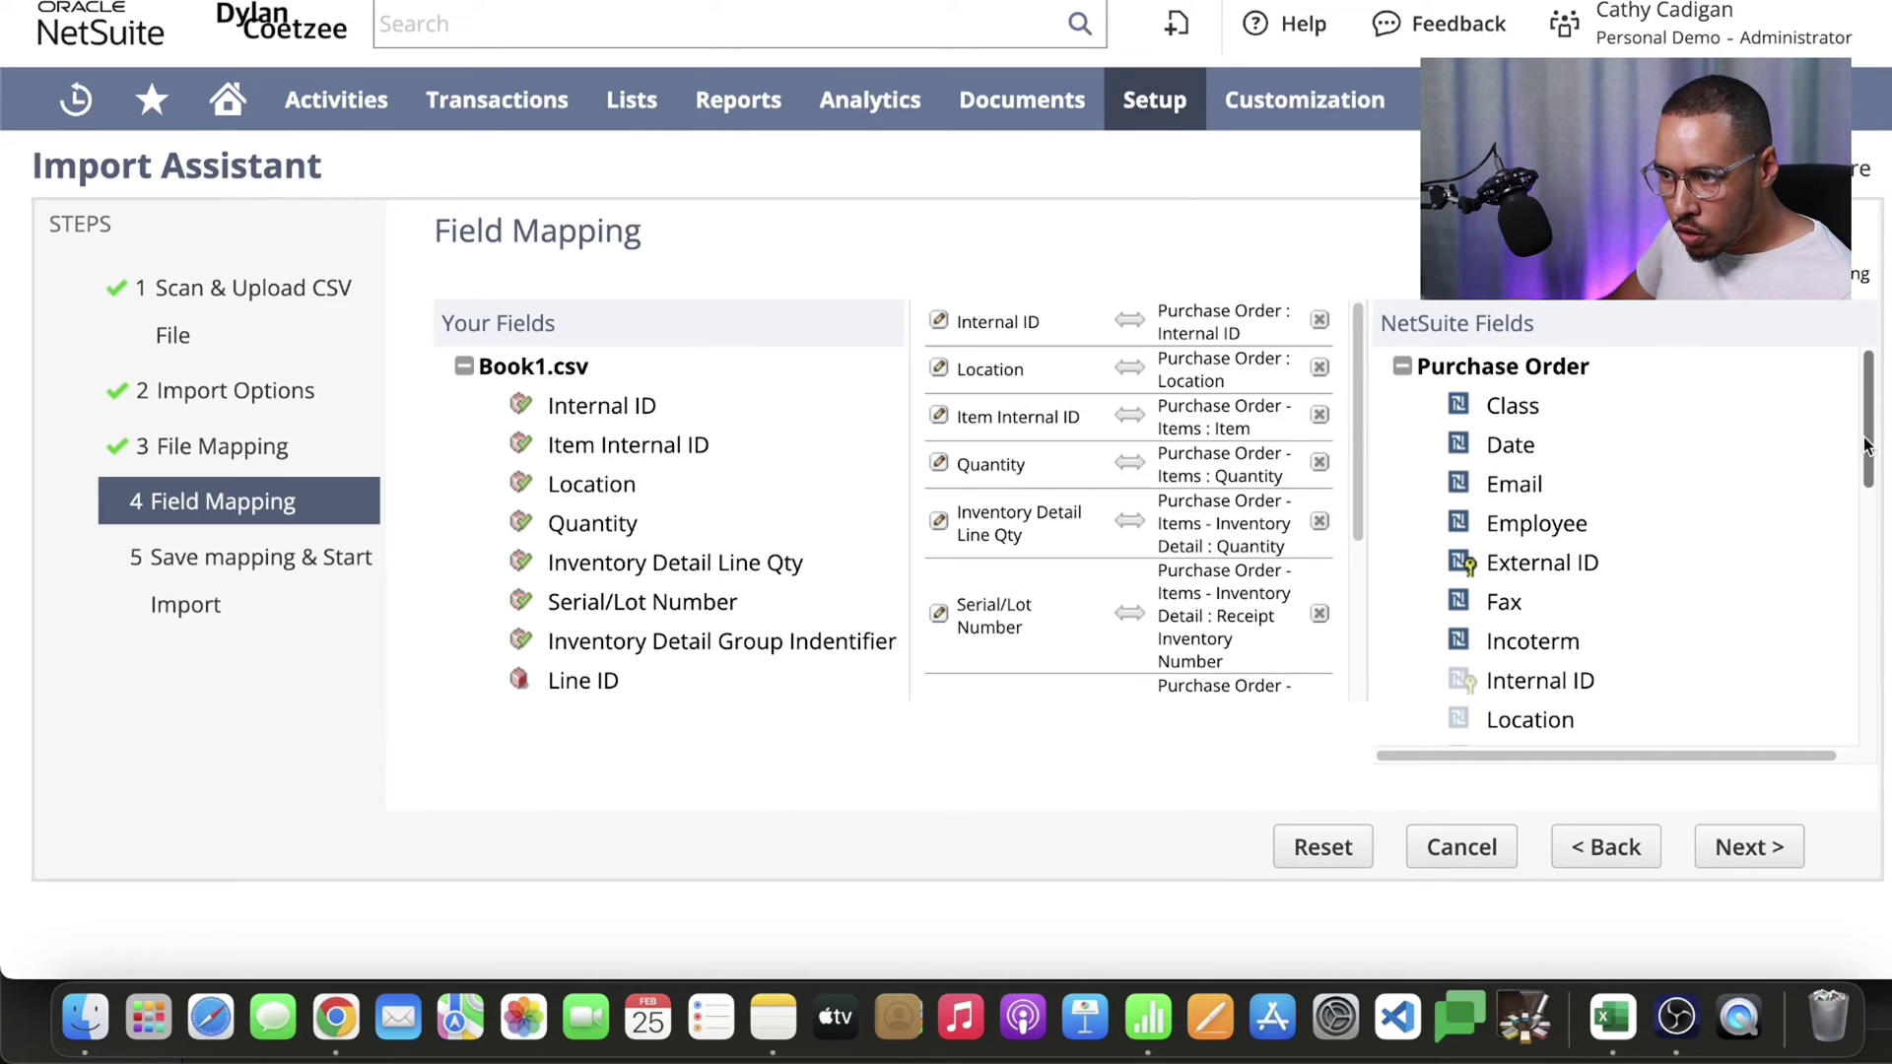
click(1401, 367)
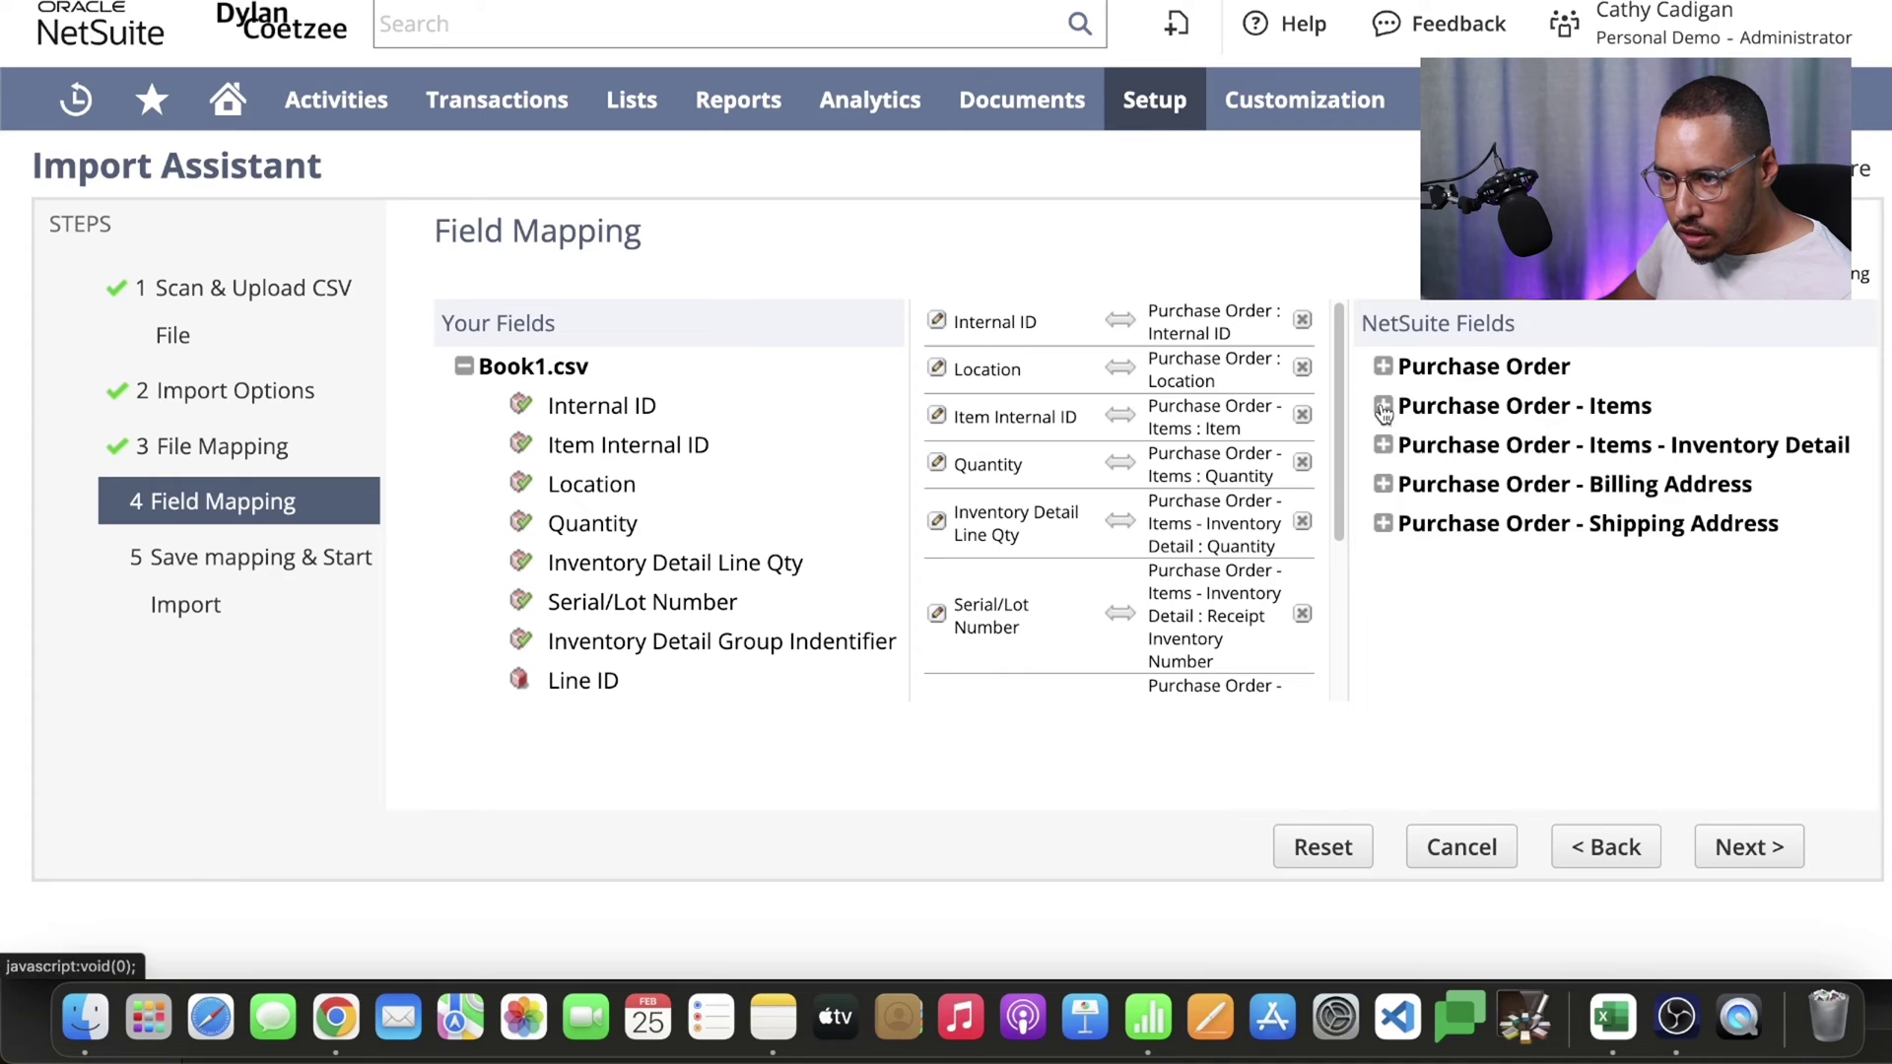
click(1384, 408)
scroll(1513, 613, down, 2)
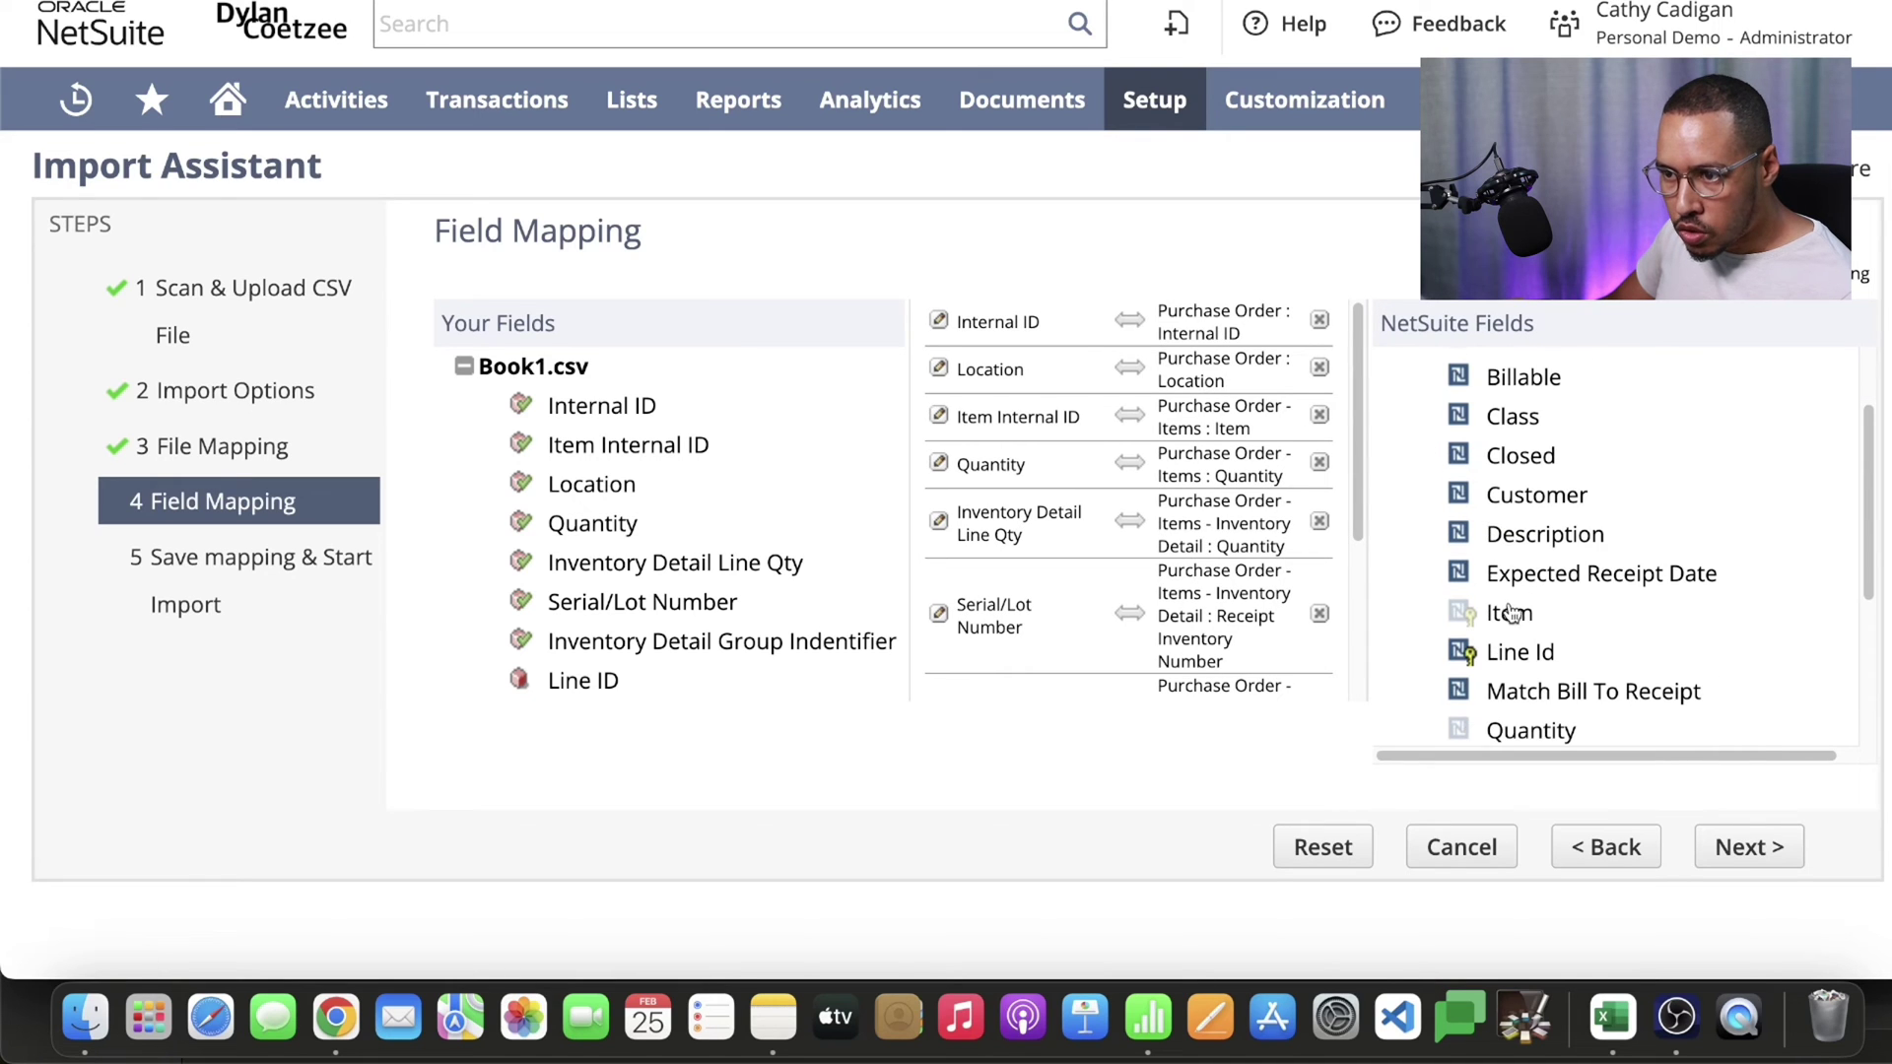
Step: Set the Item Internal ID mapping's reference type to Internal ID
click(940, 419)
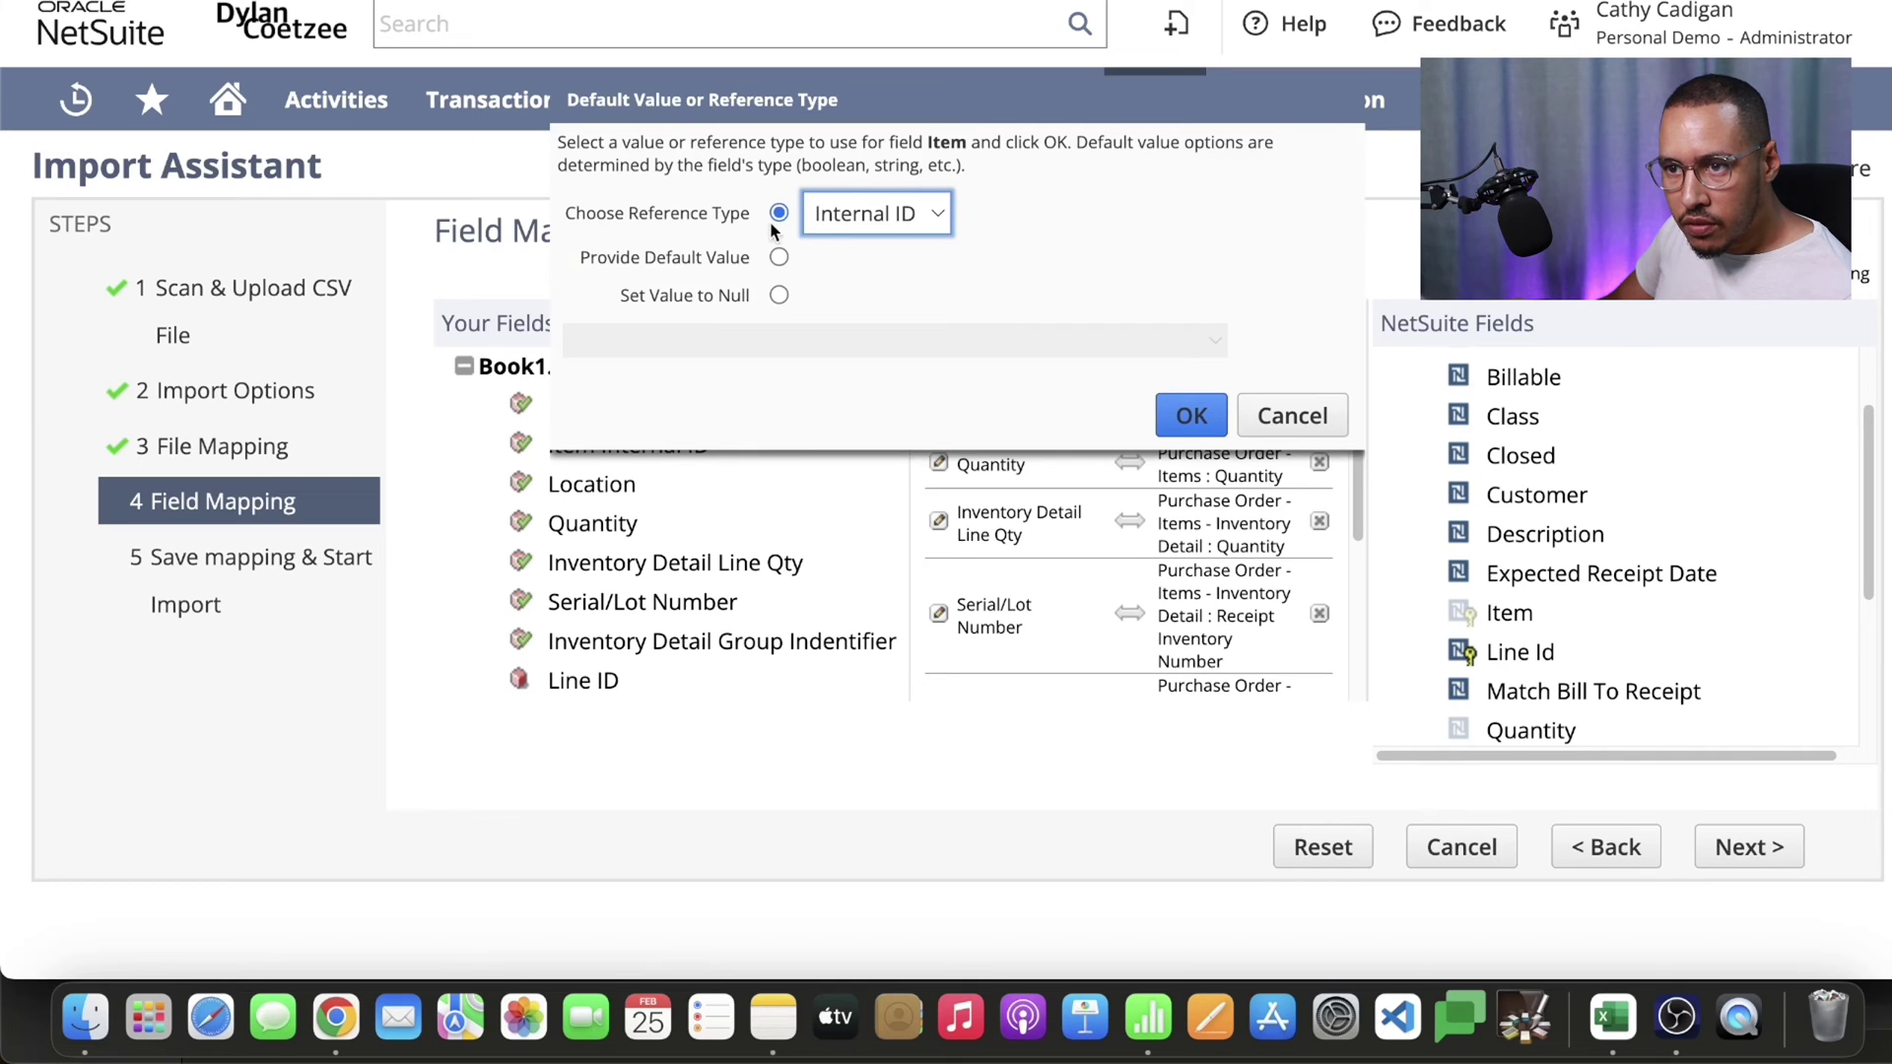
click(833, 212)
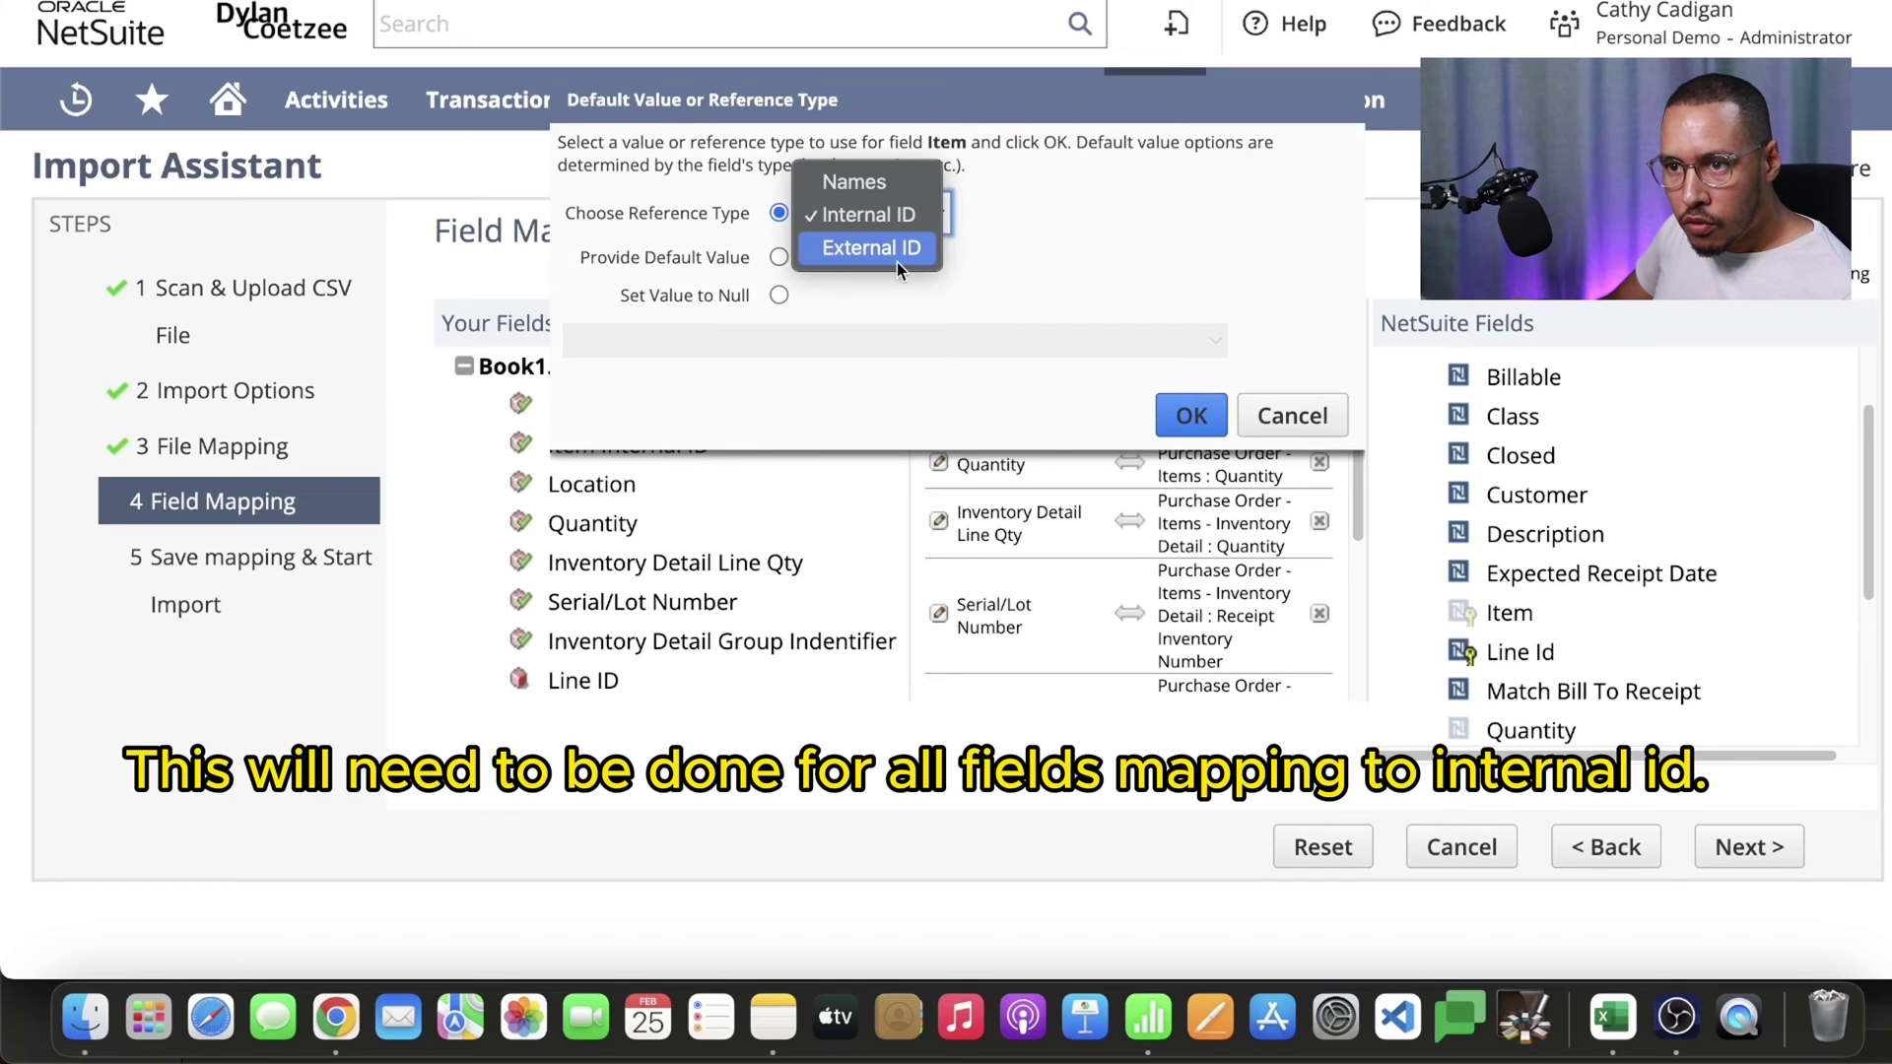
click(867, 215)
click(1191, 415)
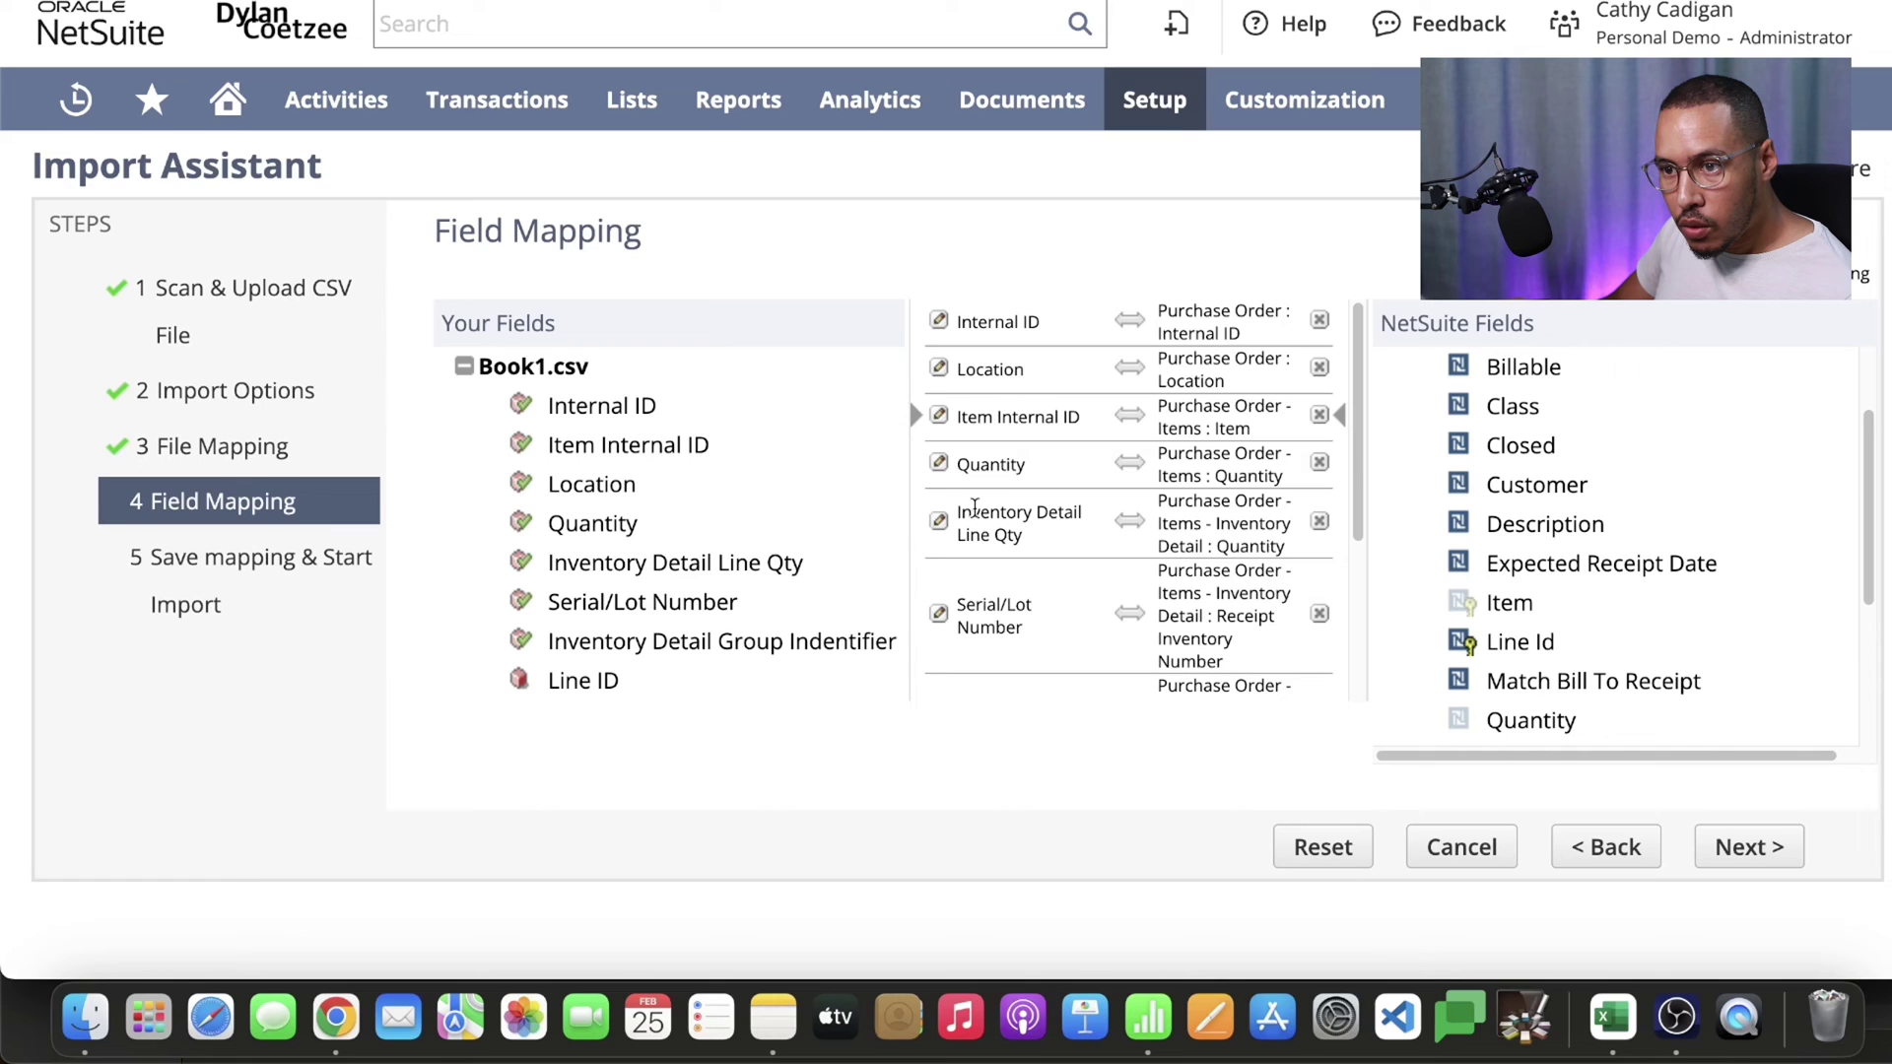
Step: Expand the Purchase Order - Items - Inventory Detail fields to check the Serial/Lot Number and Group Identifier mappings
scroll(1119, 529, down, 3)
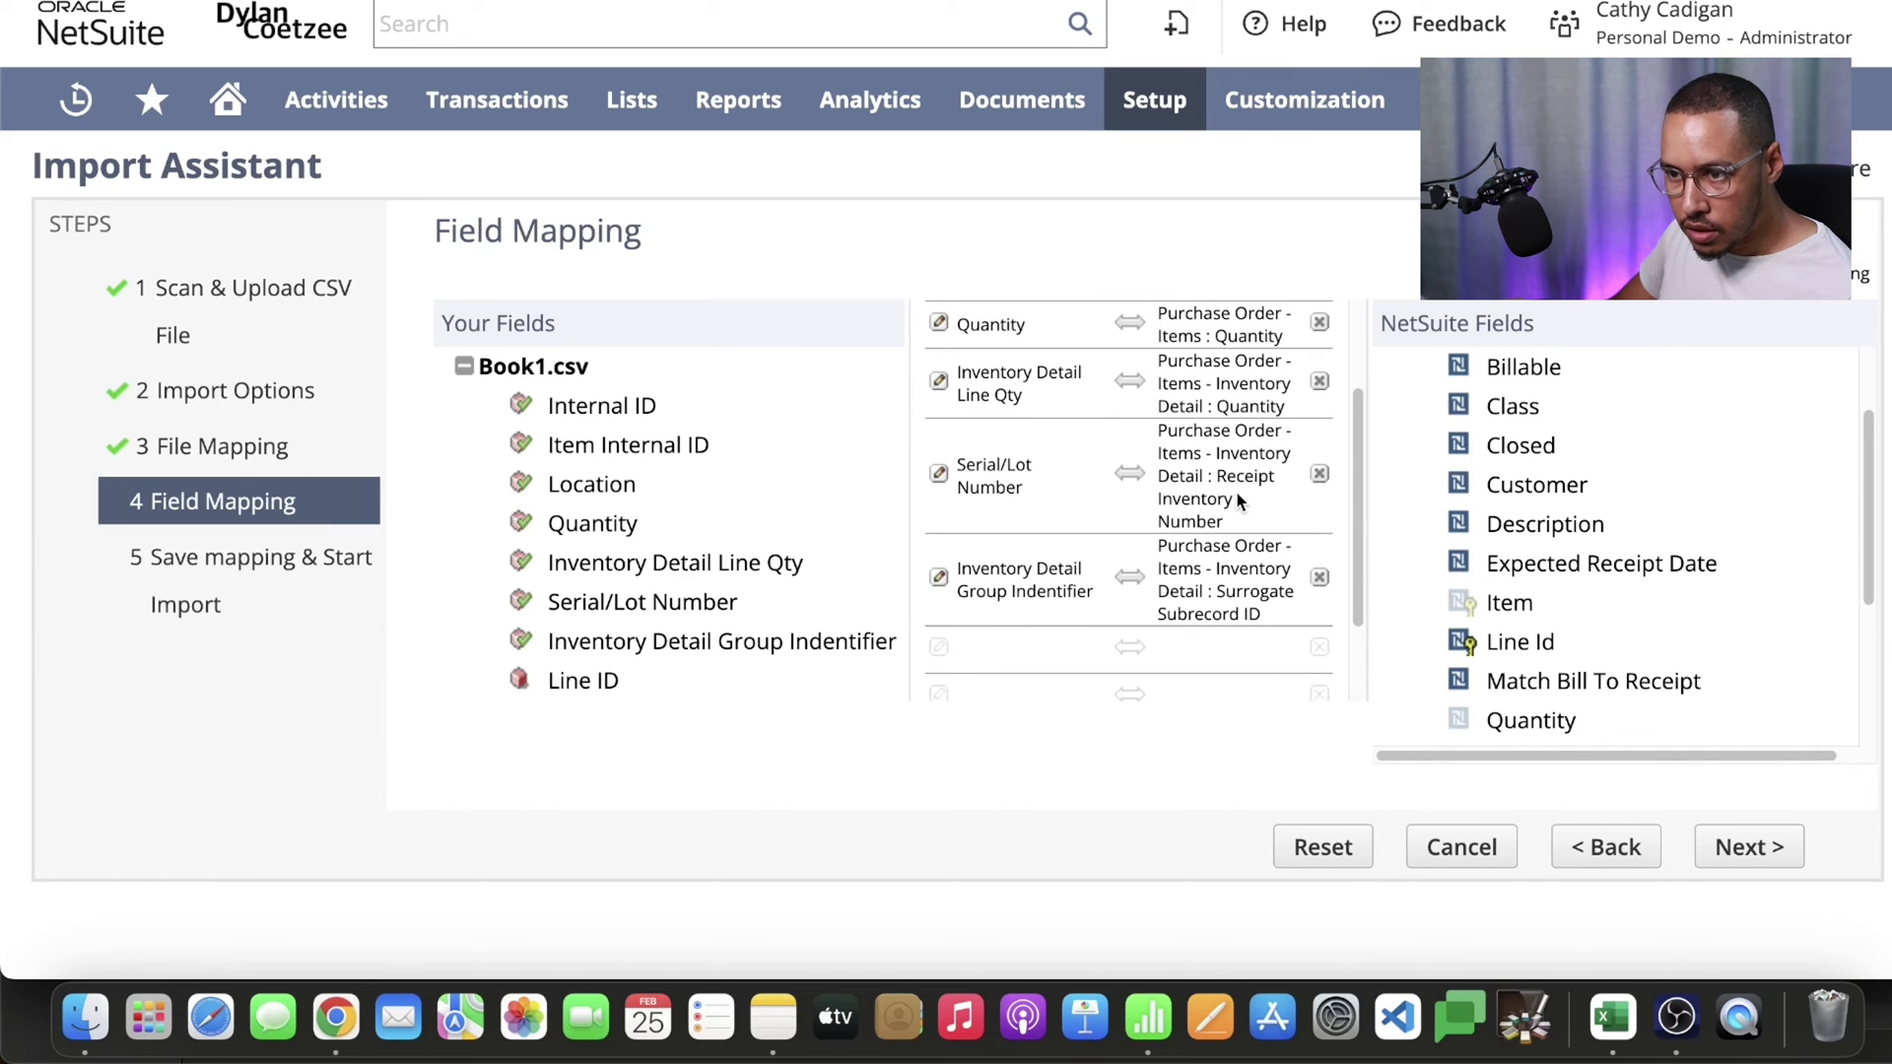
scroll(1577, 552, down, 5)
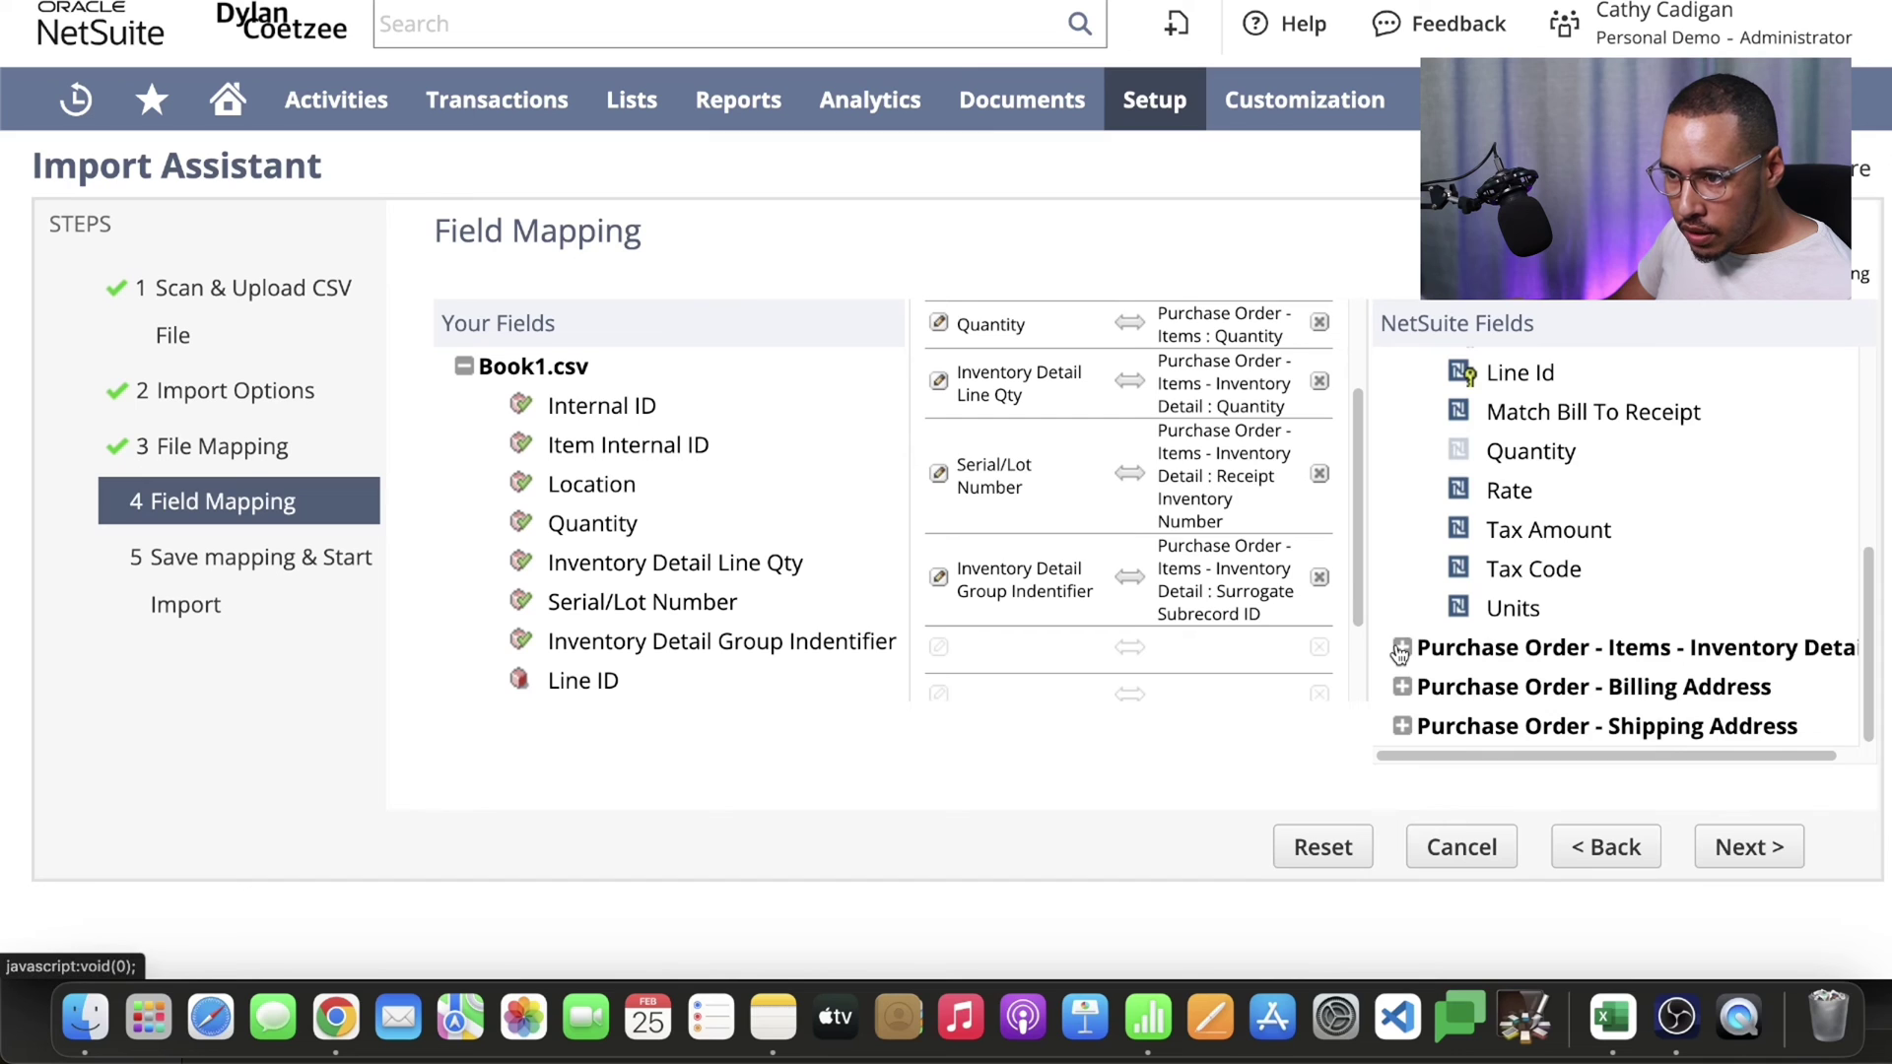
click(1542, 641)
scroll(1596, 611, down, 3)
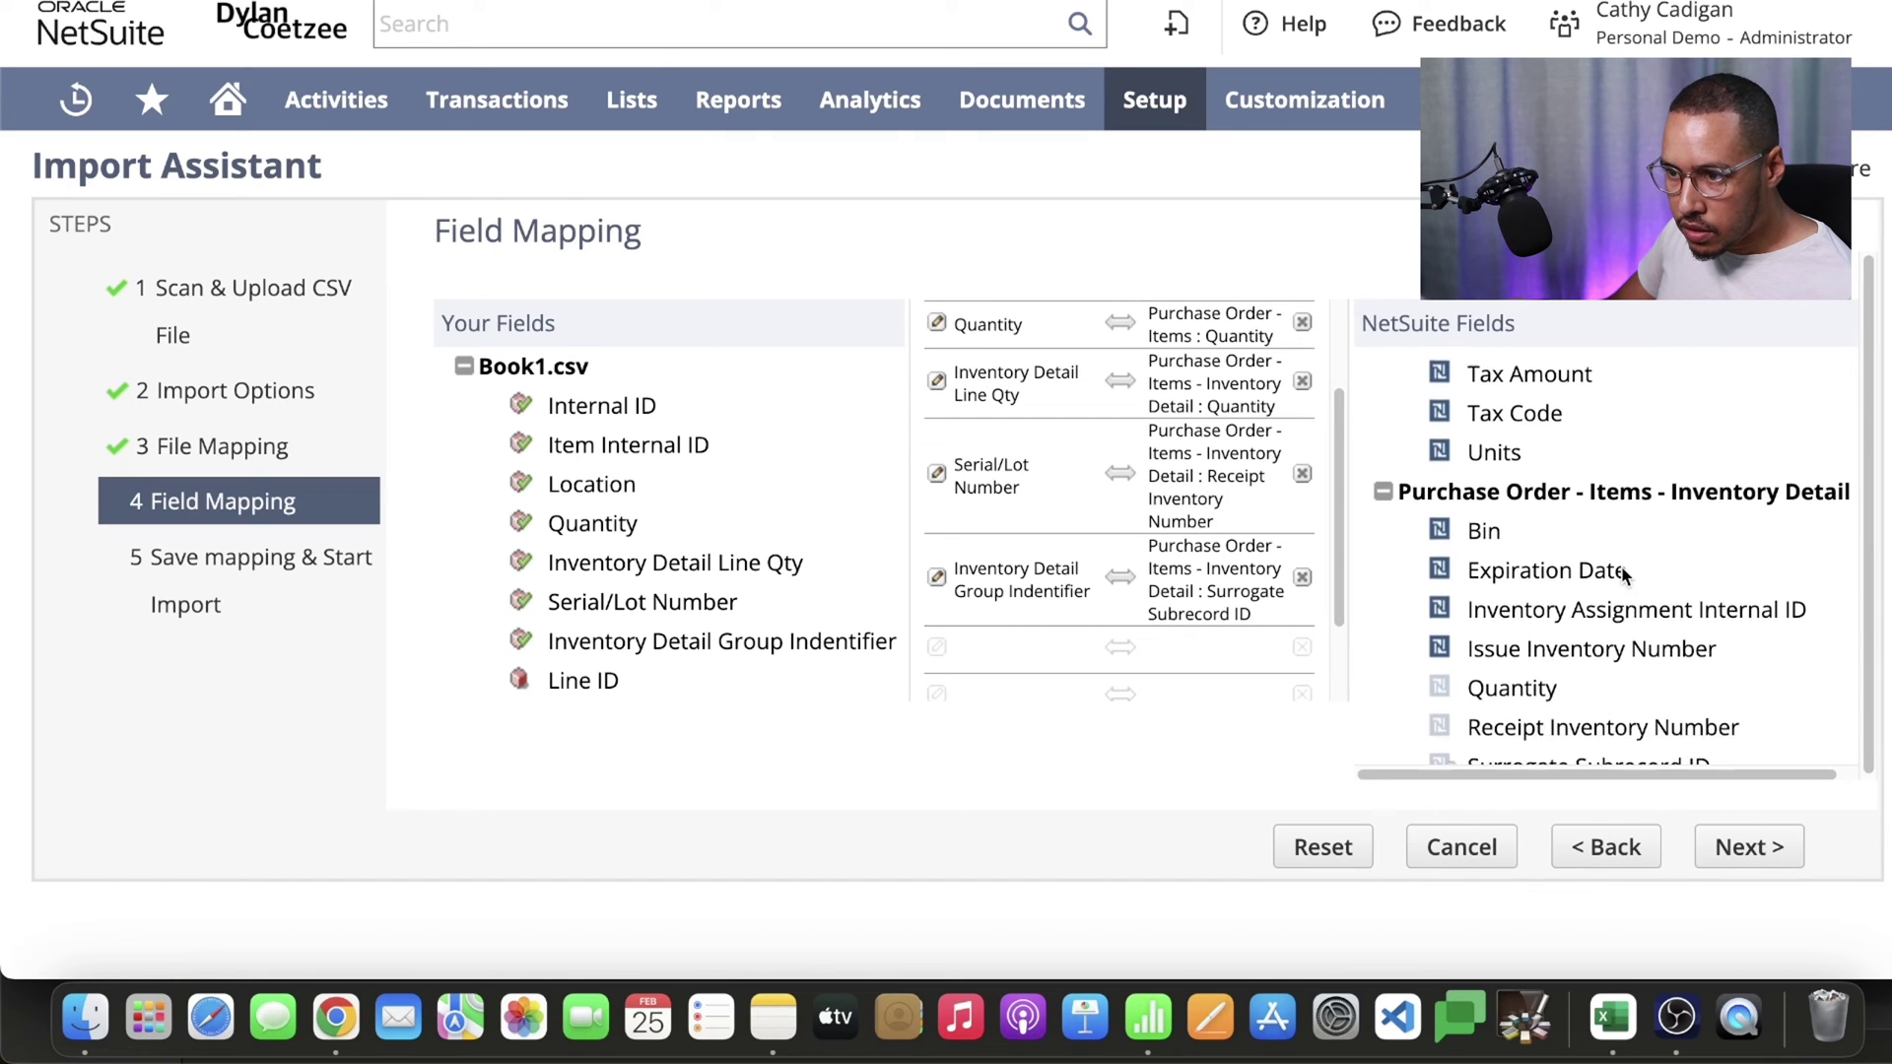
scroll(1525, 518, right, 1)
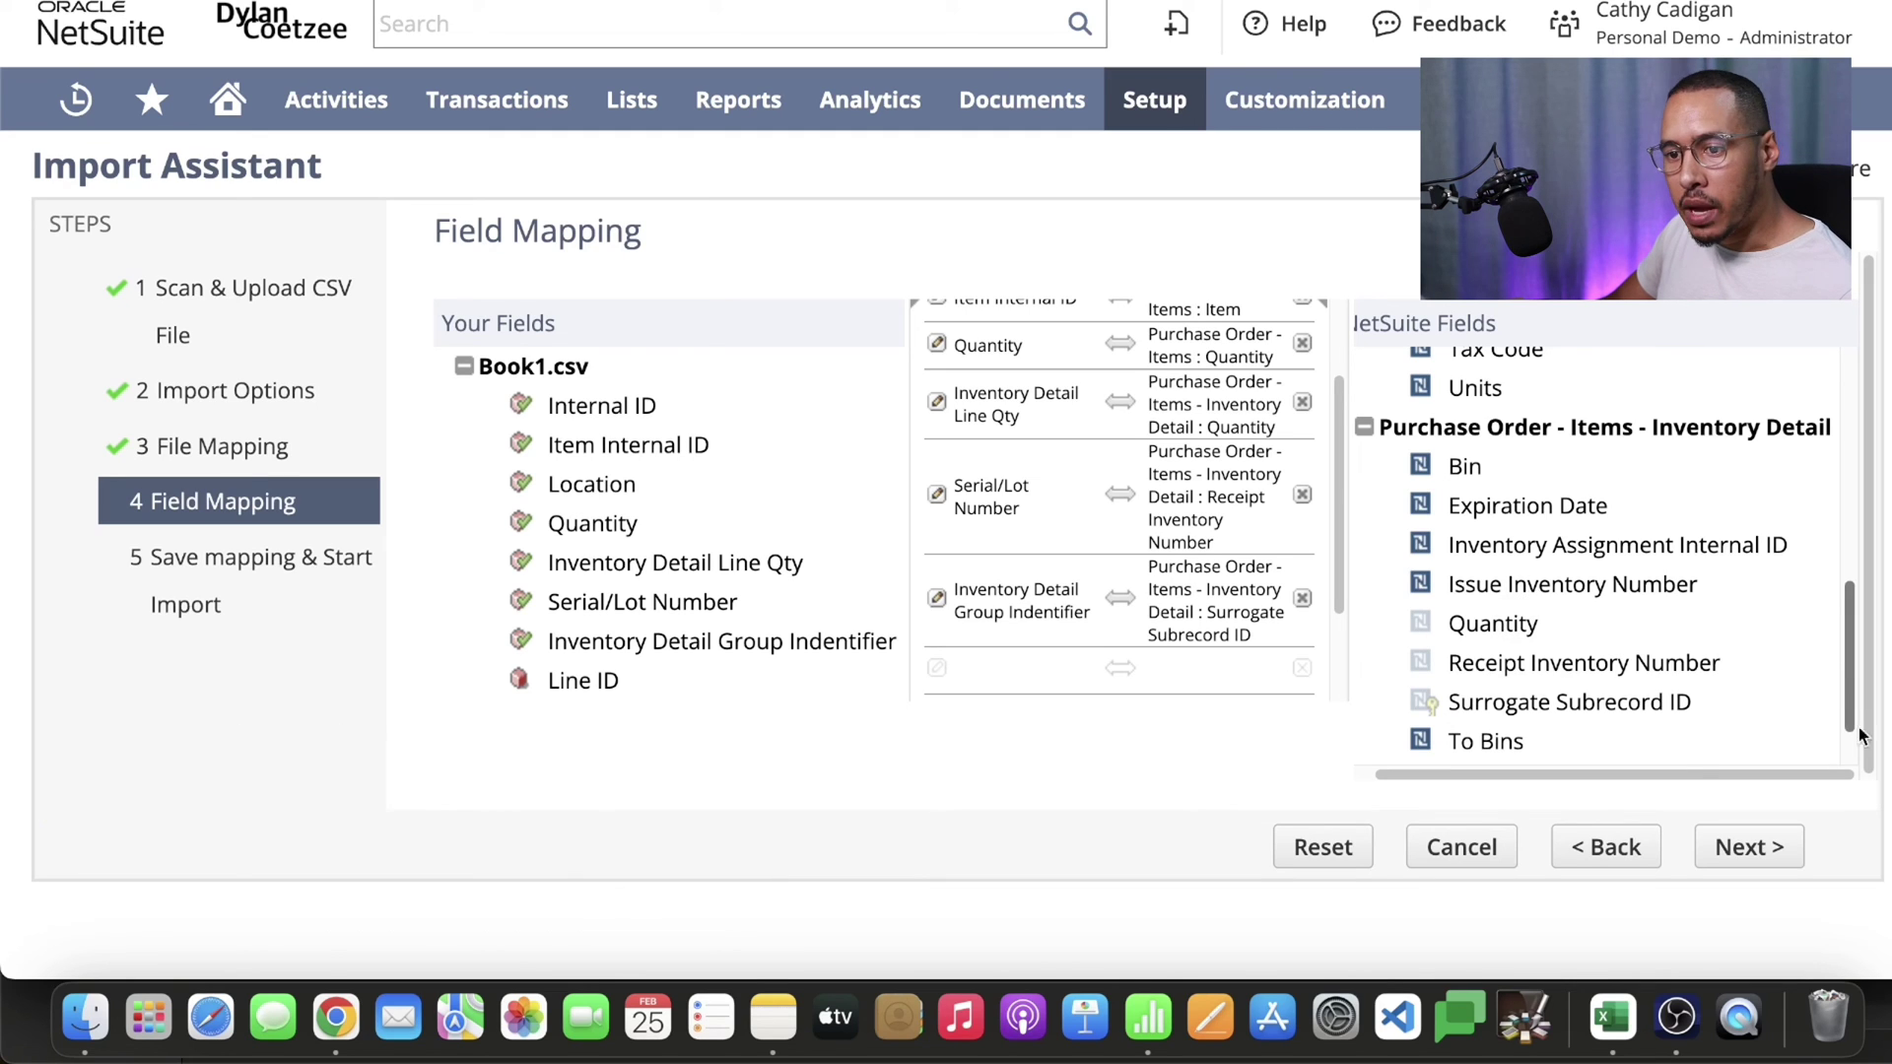
Step: Save the map as 'Update Serial Numbers On PO 2', overwriting the existing saved import, and run it
click(1767, 844)
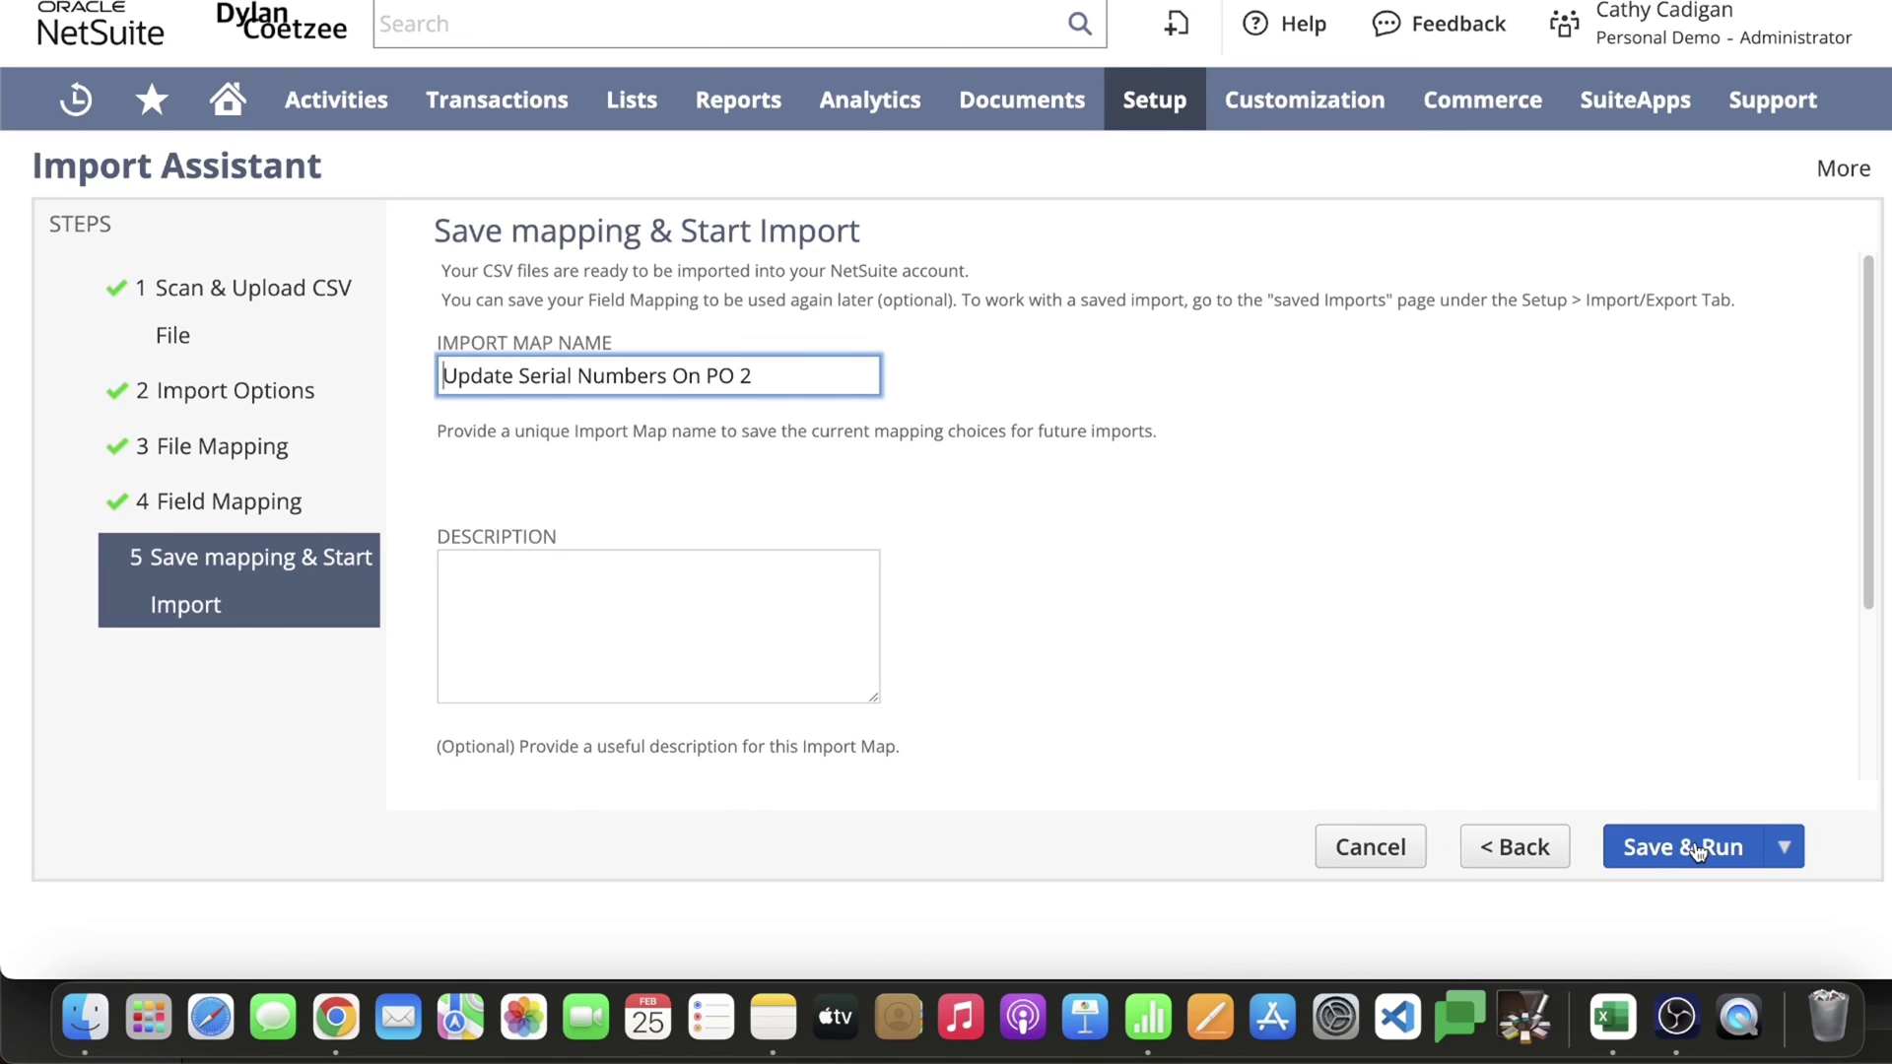
click(1696, 849)
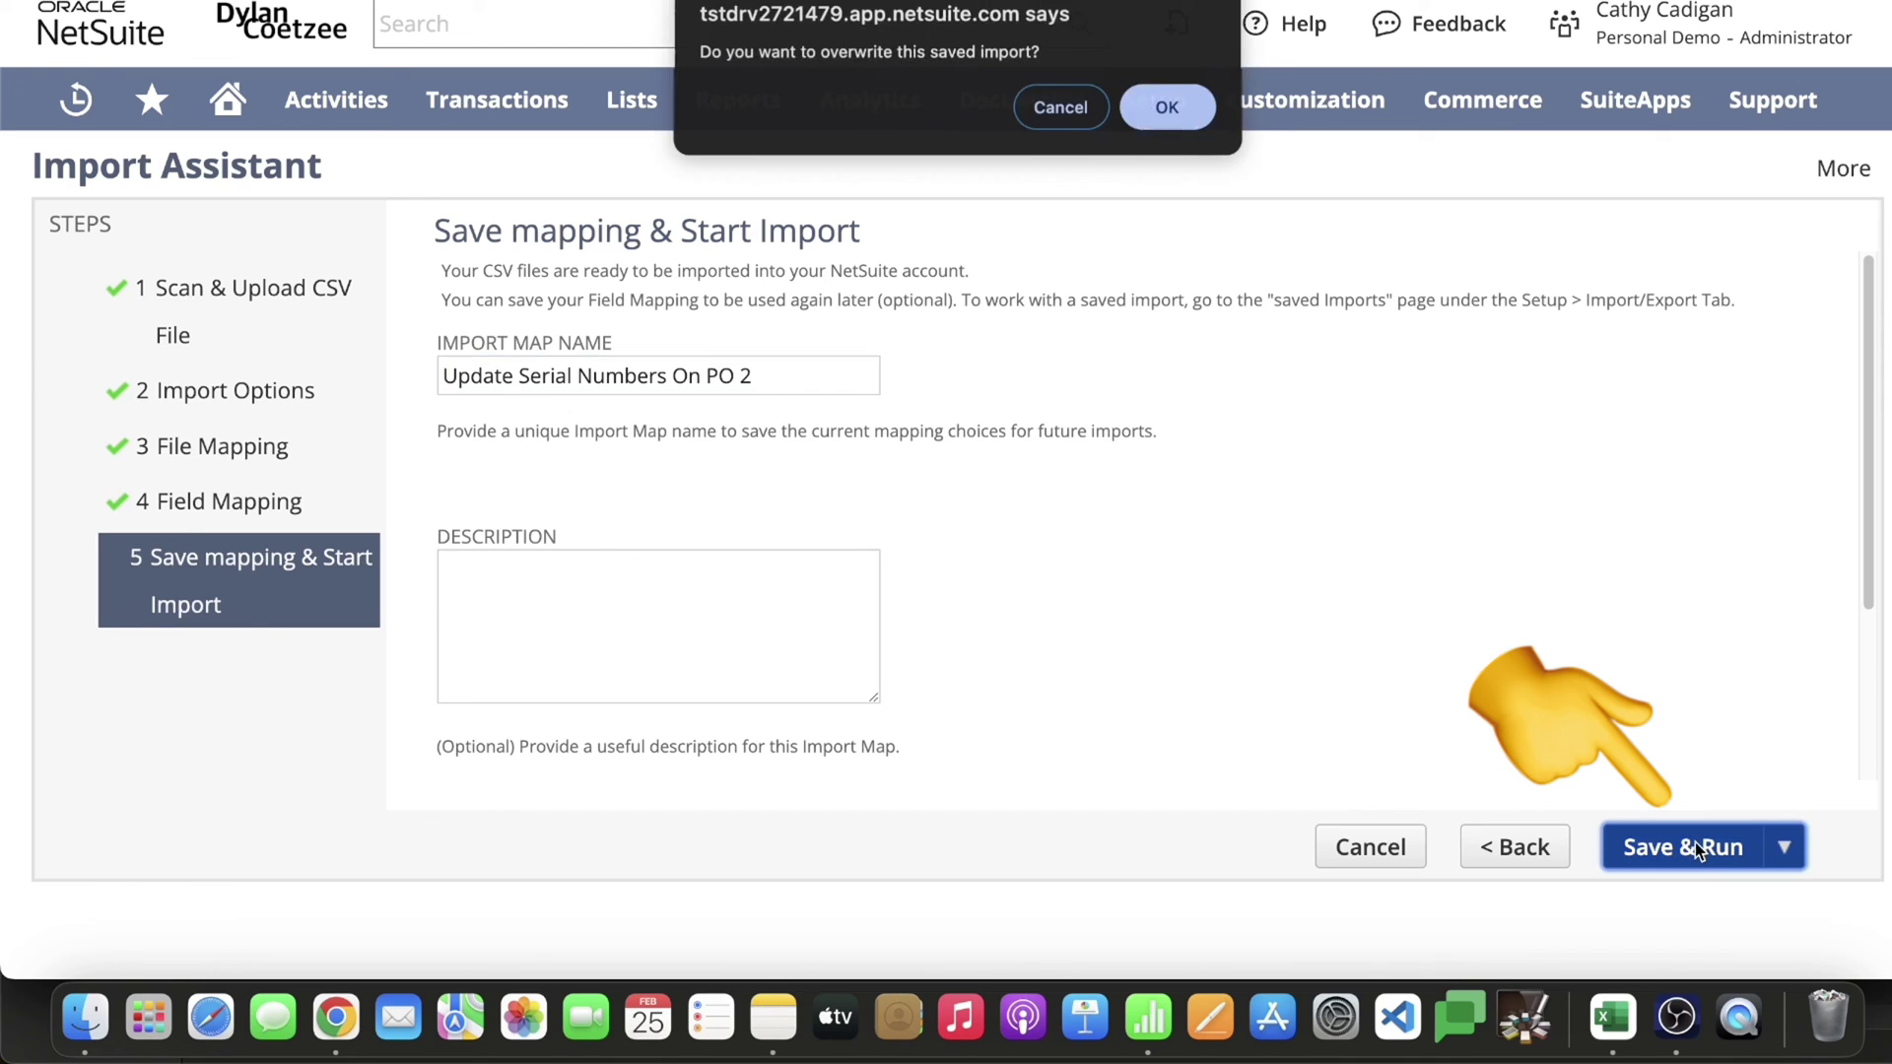
click(1166, 106)
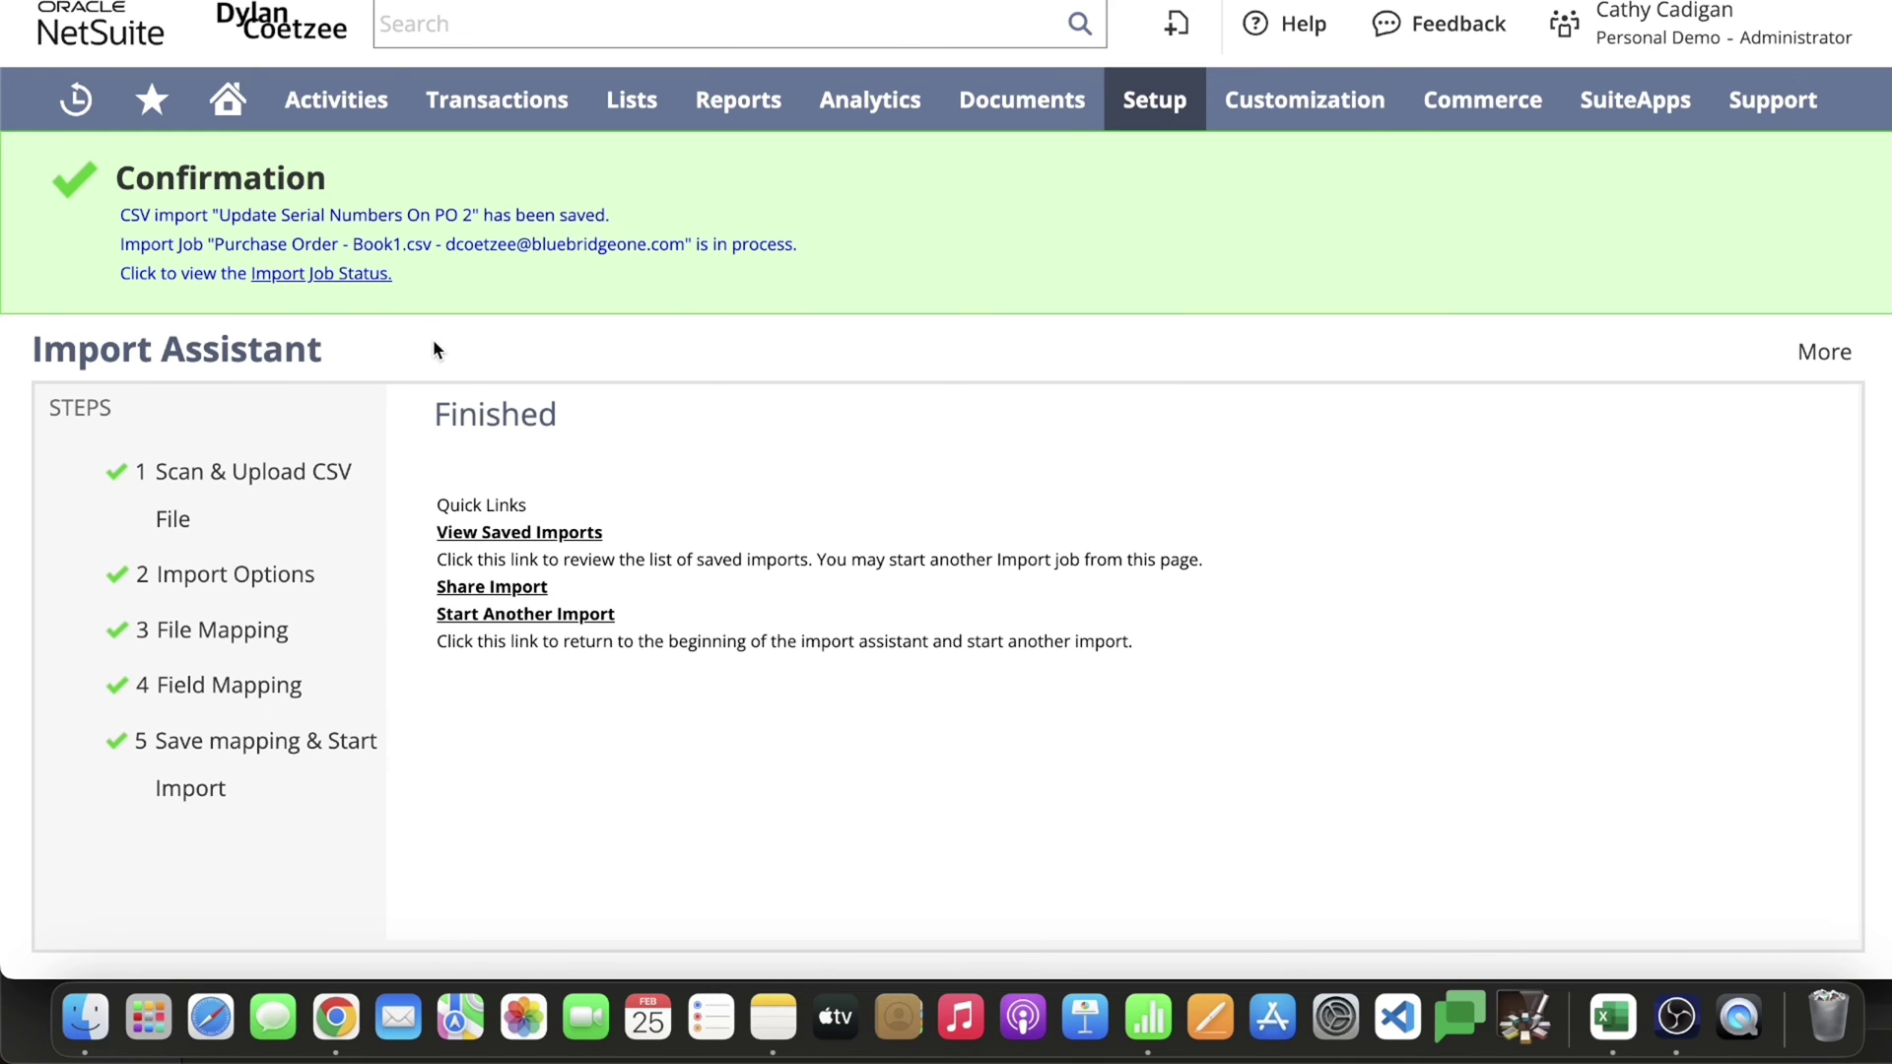
Step: Confirm the Book1.csv job imported 1 of 1 records and the Serialized Item lists serials from SERIALNINJA01
click(325, 277)
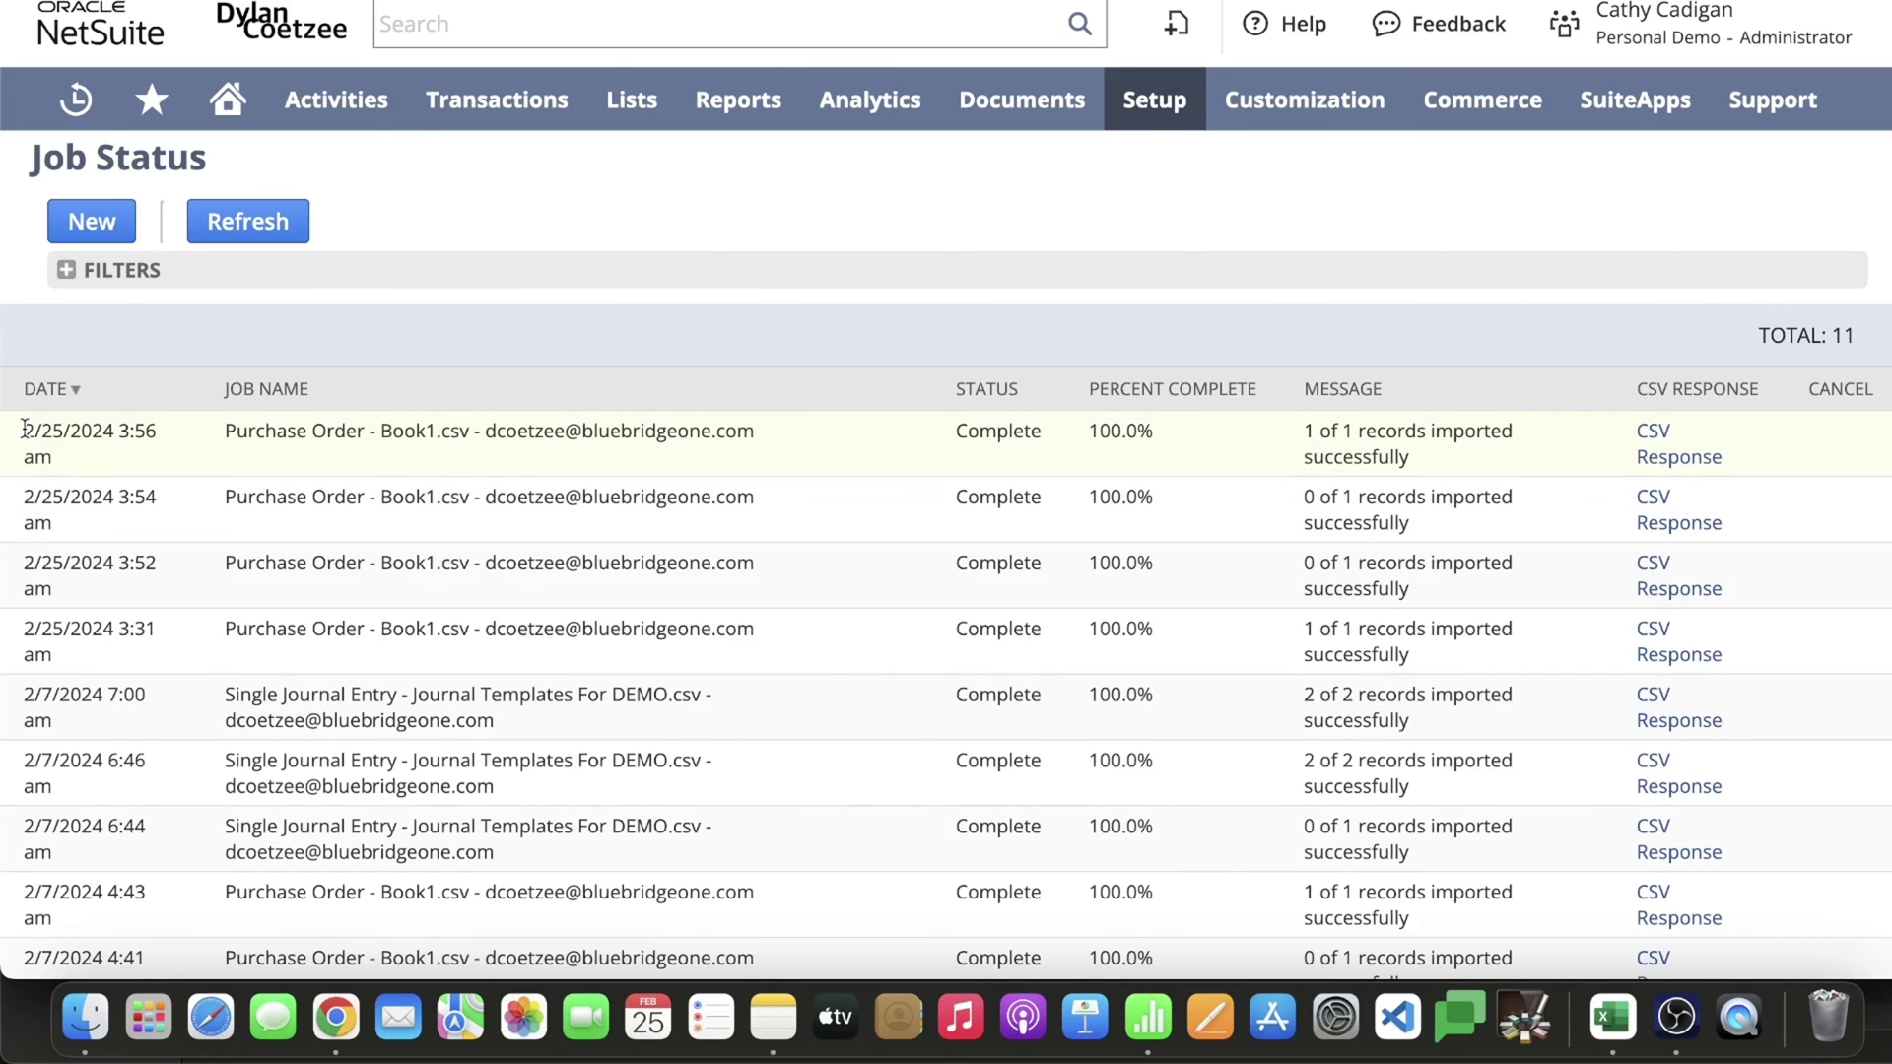
drag(23, 426, 1545, 442)
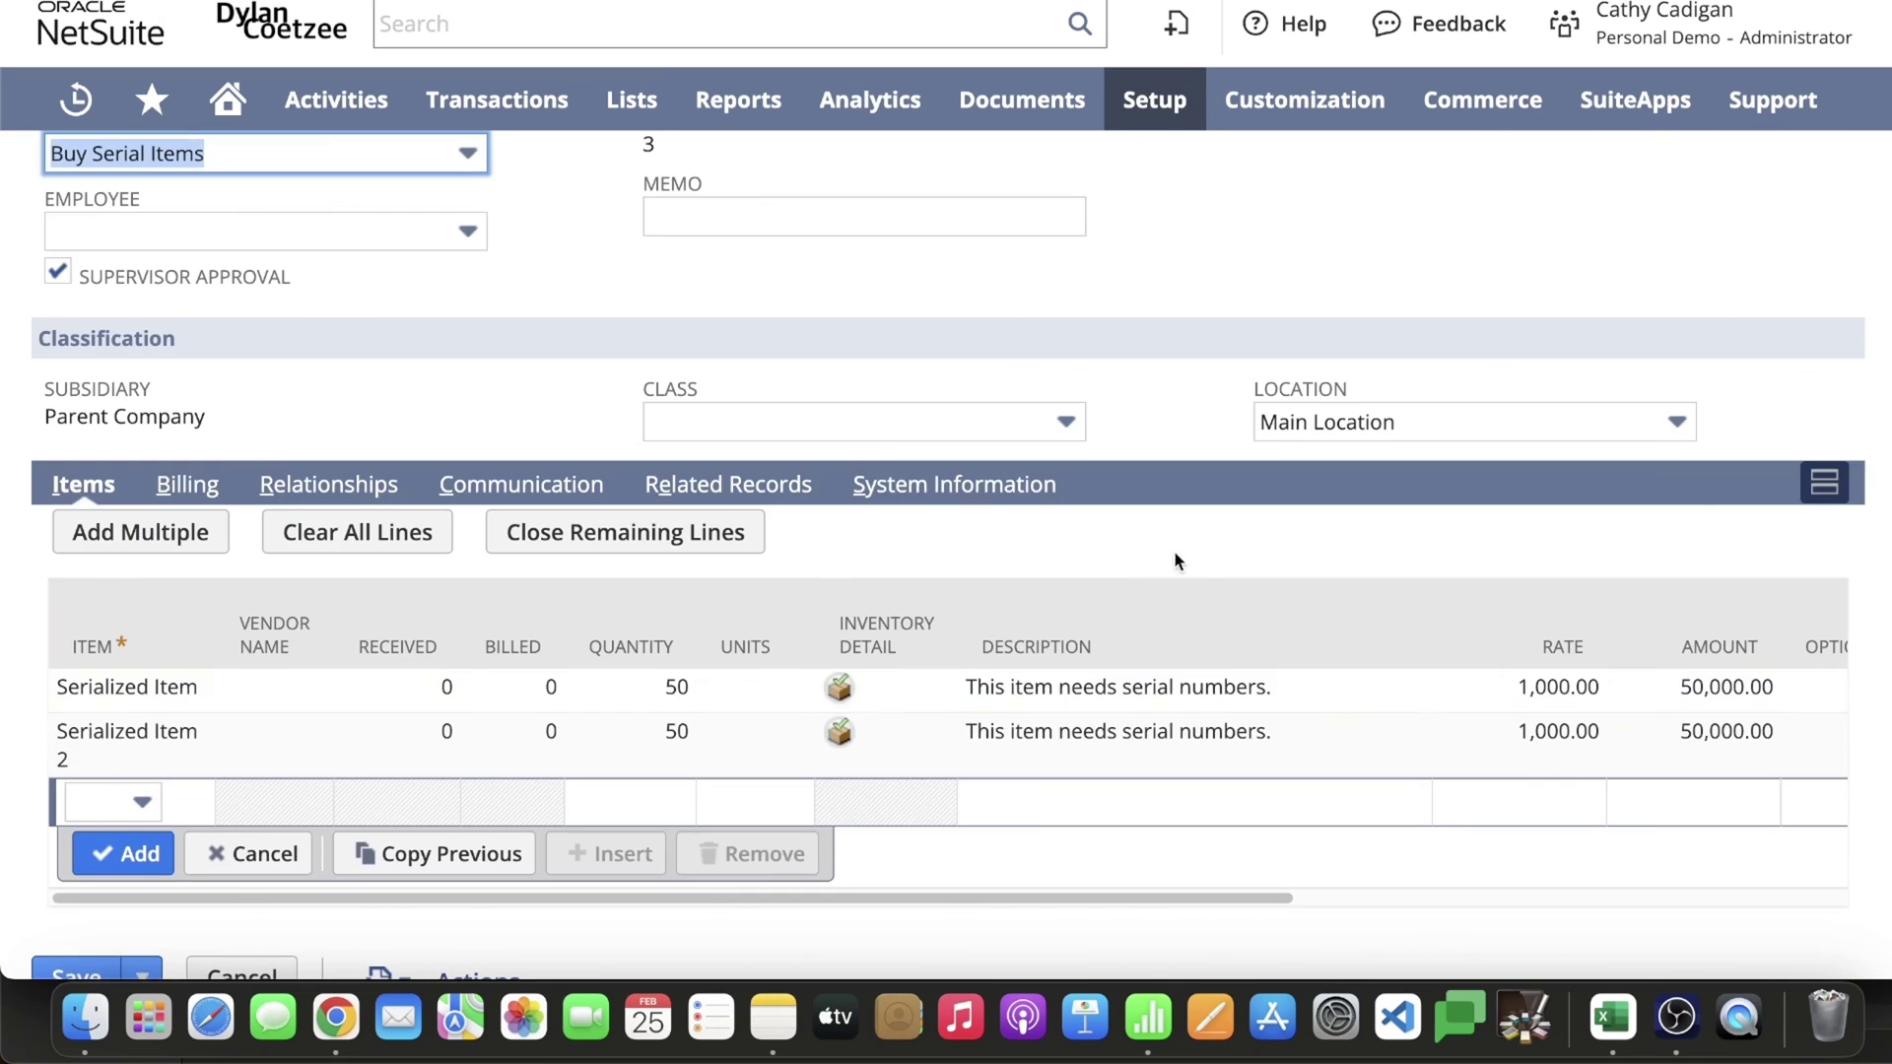
click(836, 689)
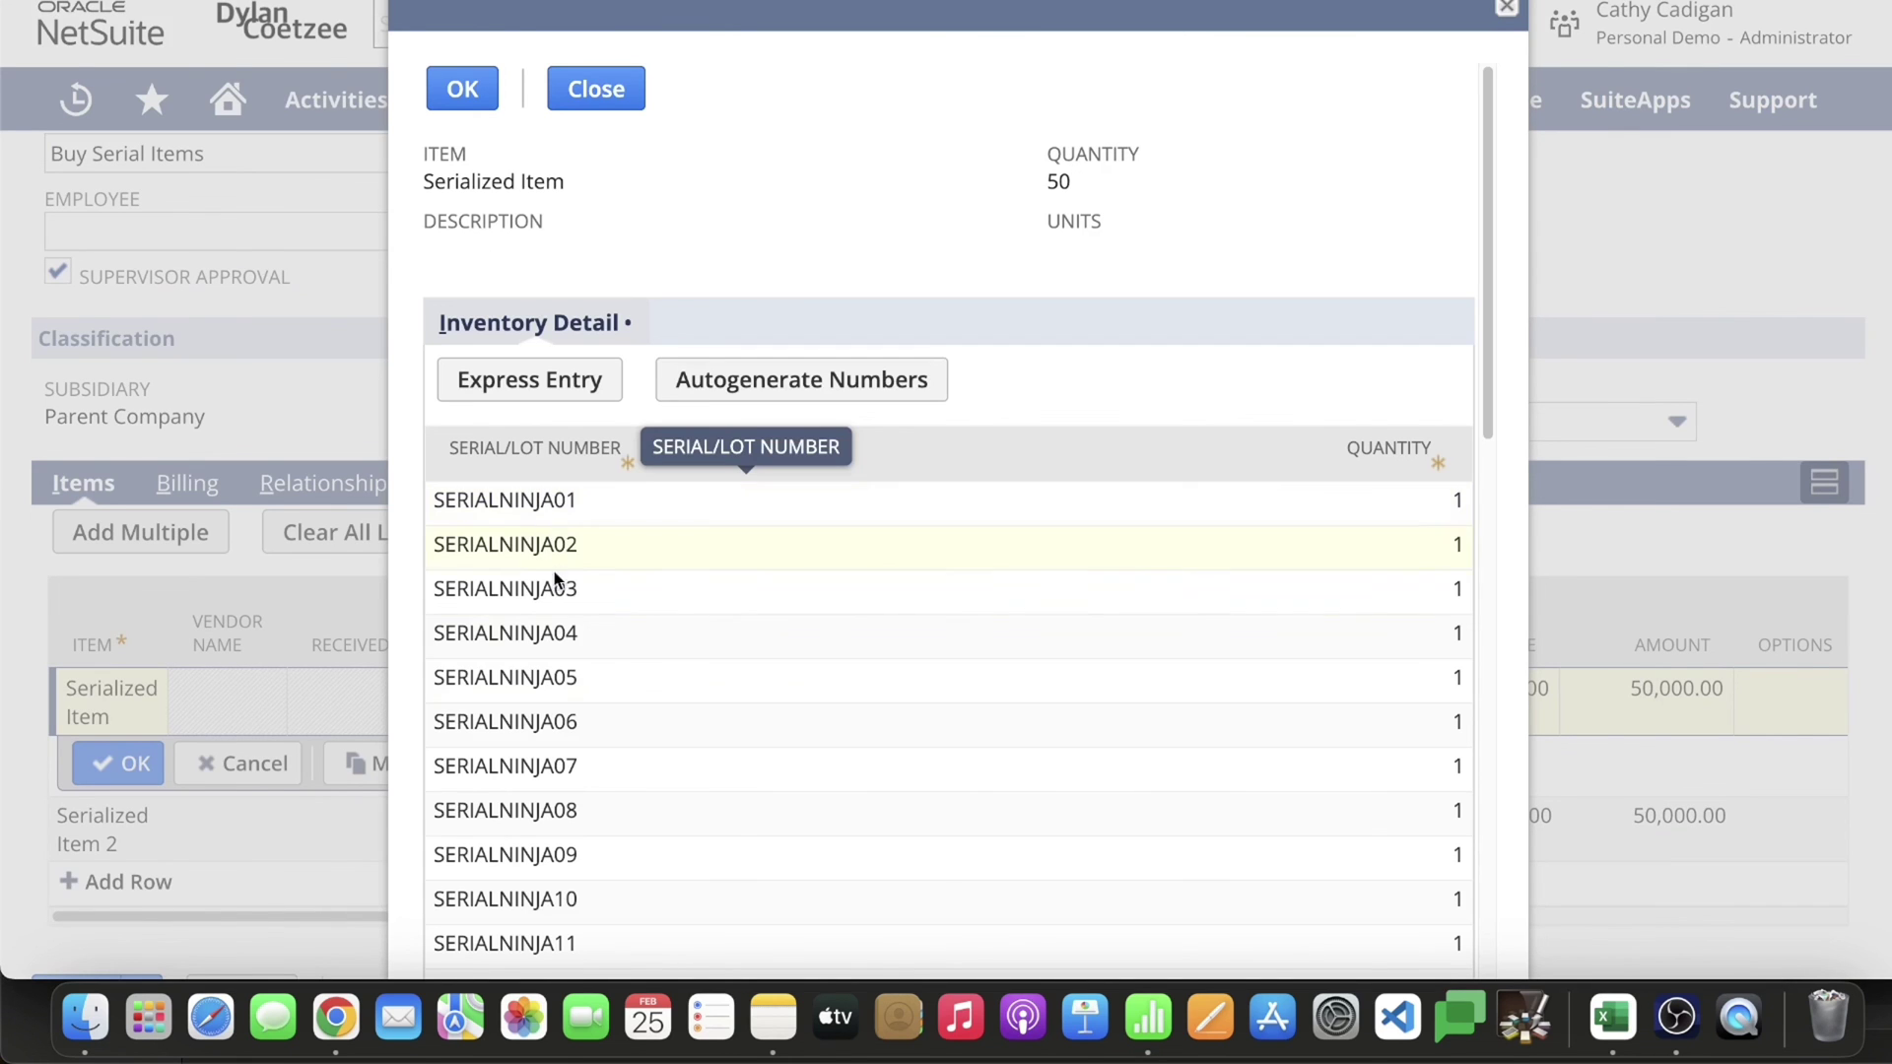
scroll(570, 773, down, 10)
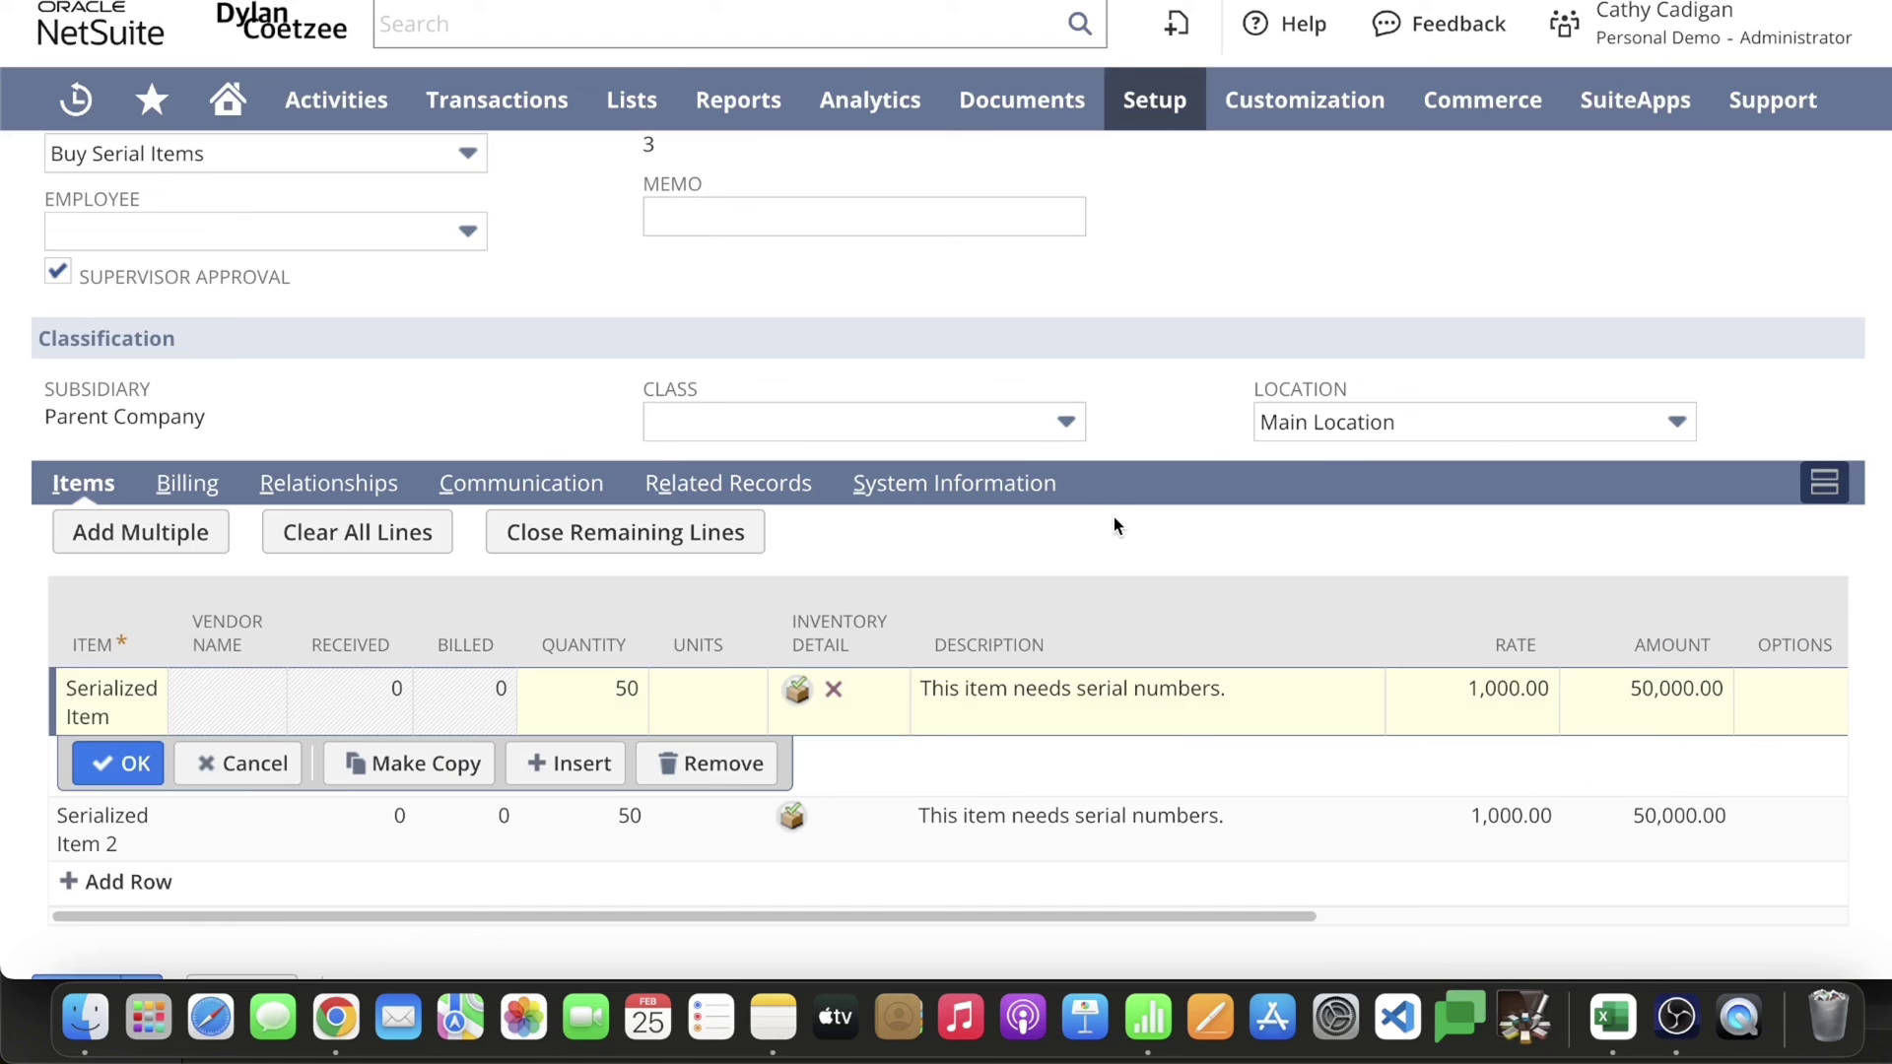